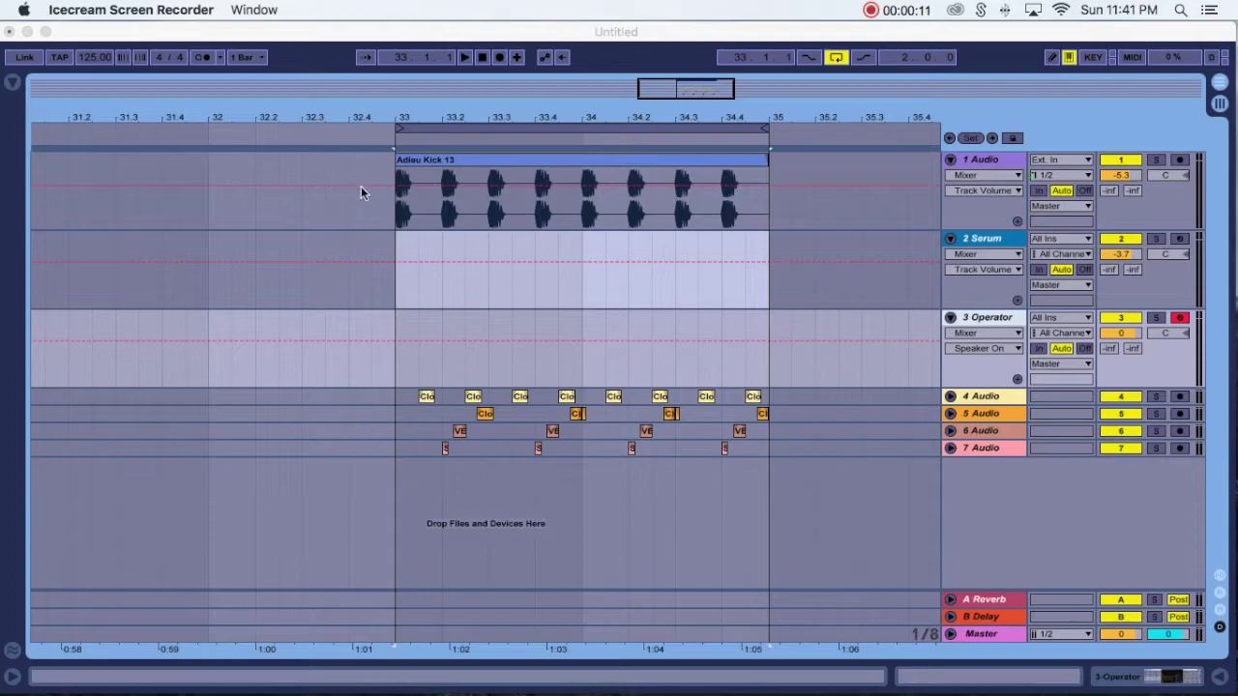
Step: Examine the two-bar kick clip and the hi-hat and snare clips in the arrangement between bars 33 and 35
click(403, 252)
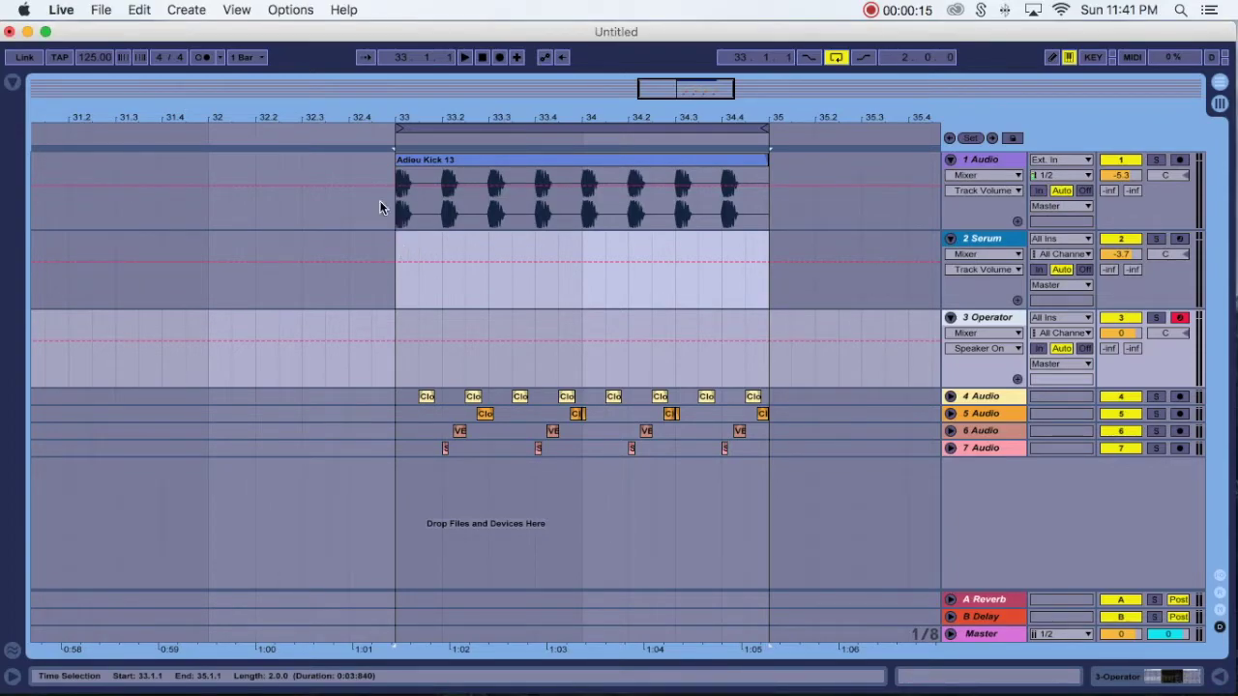
click(581, 243)
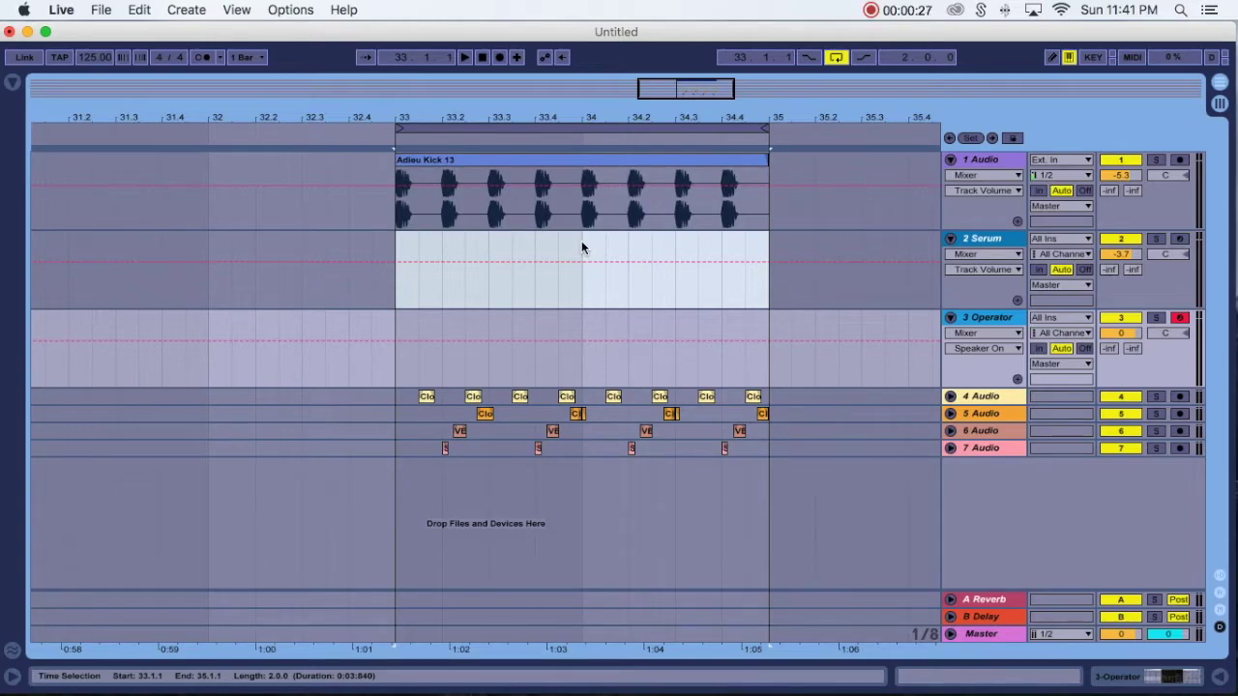
click(589, 250)
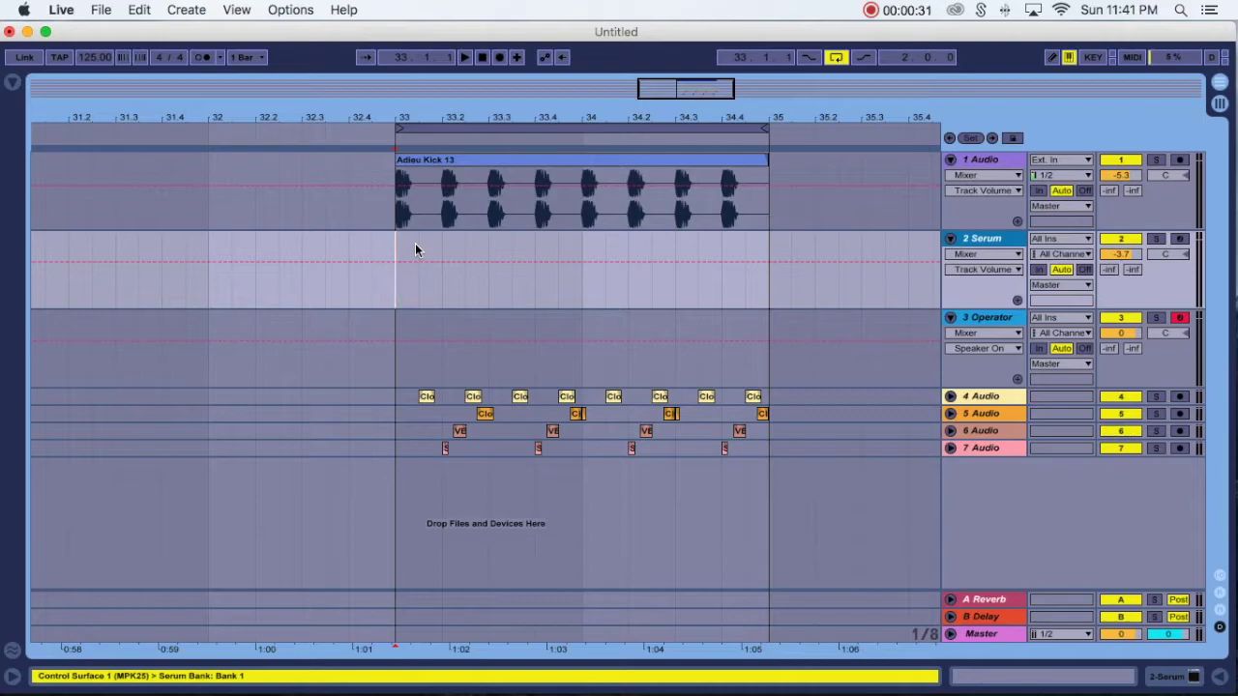
mouse_move(468, 116)
mouse_down()
mouse_move(455, 123)
mouse_move(457, 110)
mouse_up()
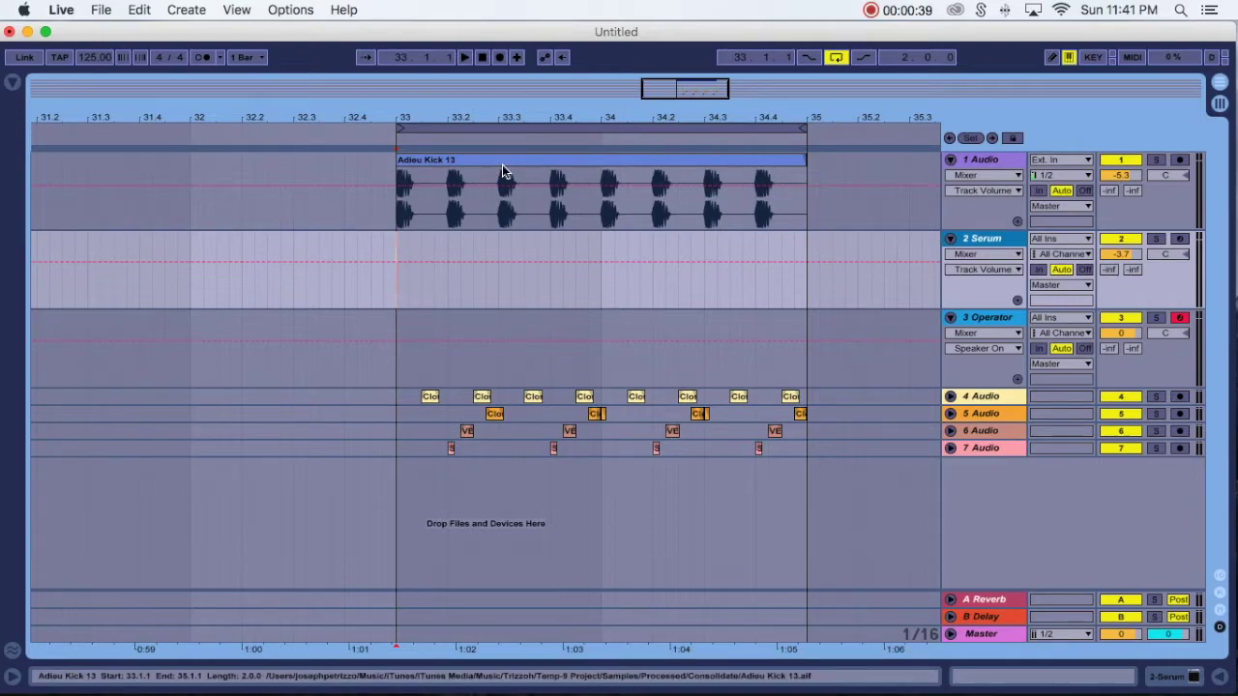
click(430, 160)
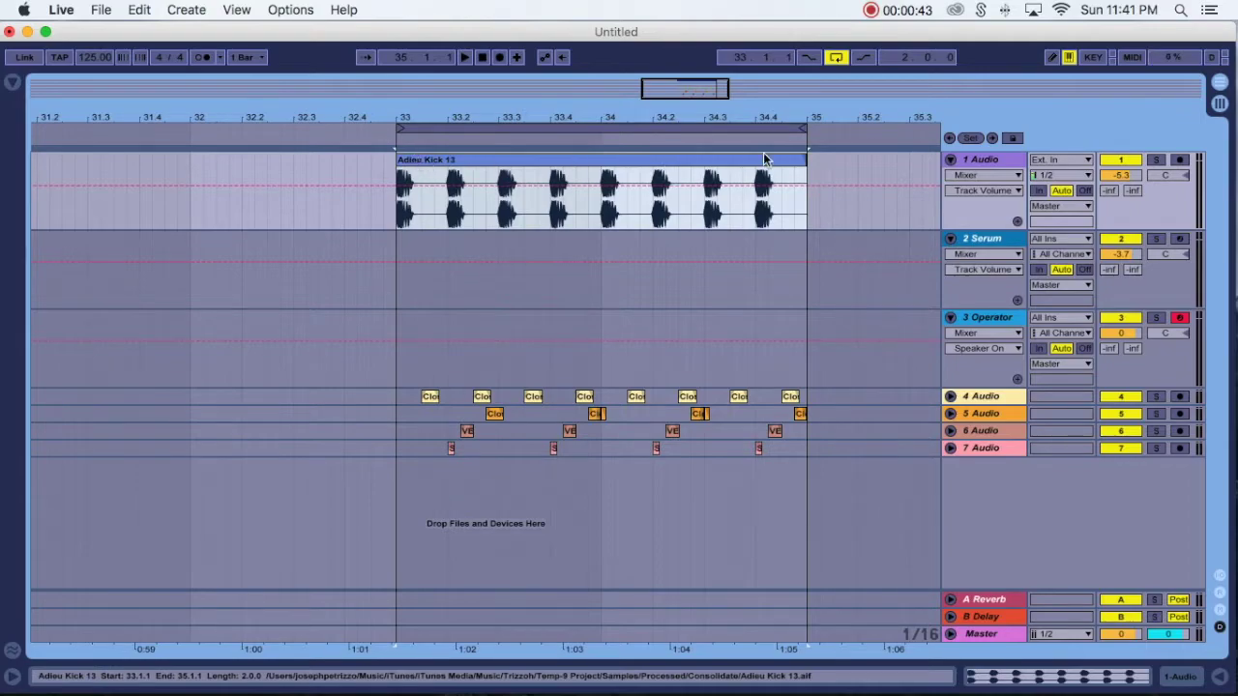
drag(721, 111, 723, 114)
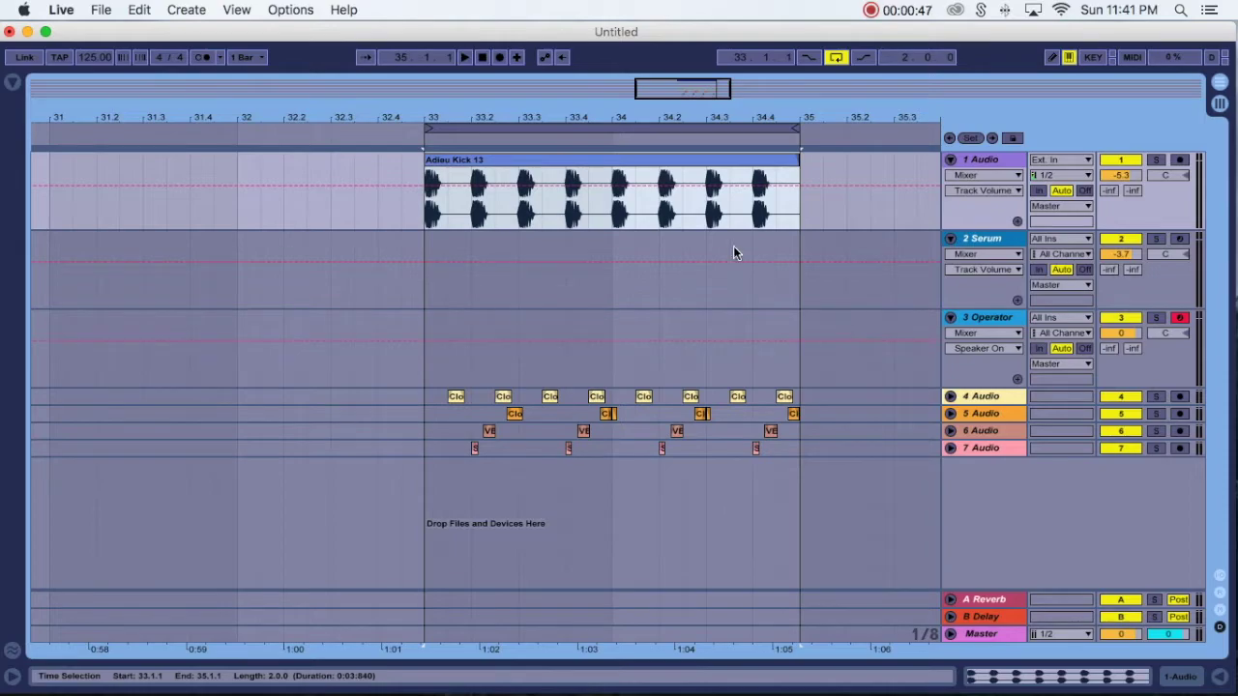
drag(537, 107, 541, 102)
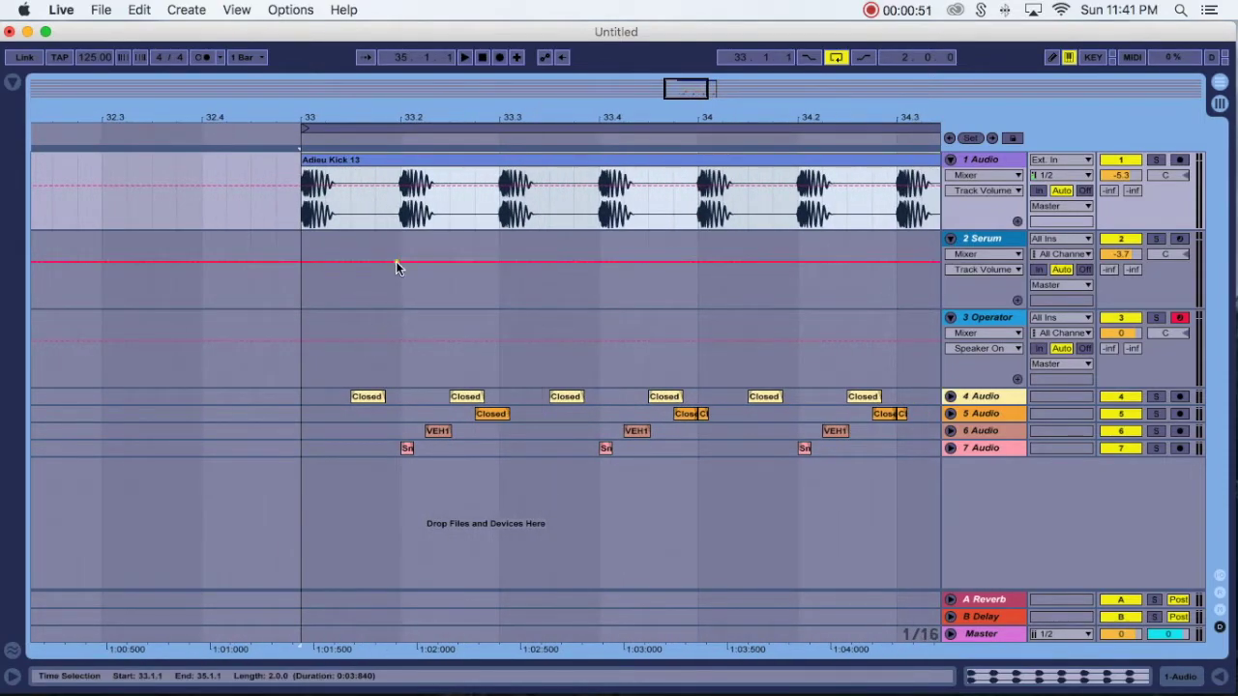
drag(392, 116, 393, 94)
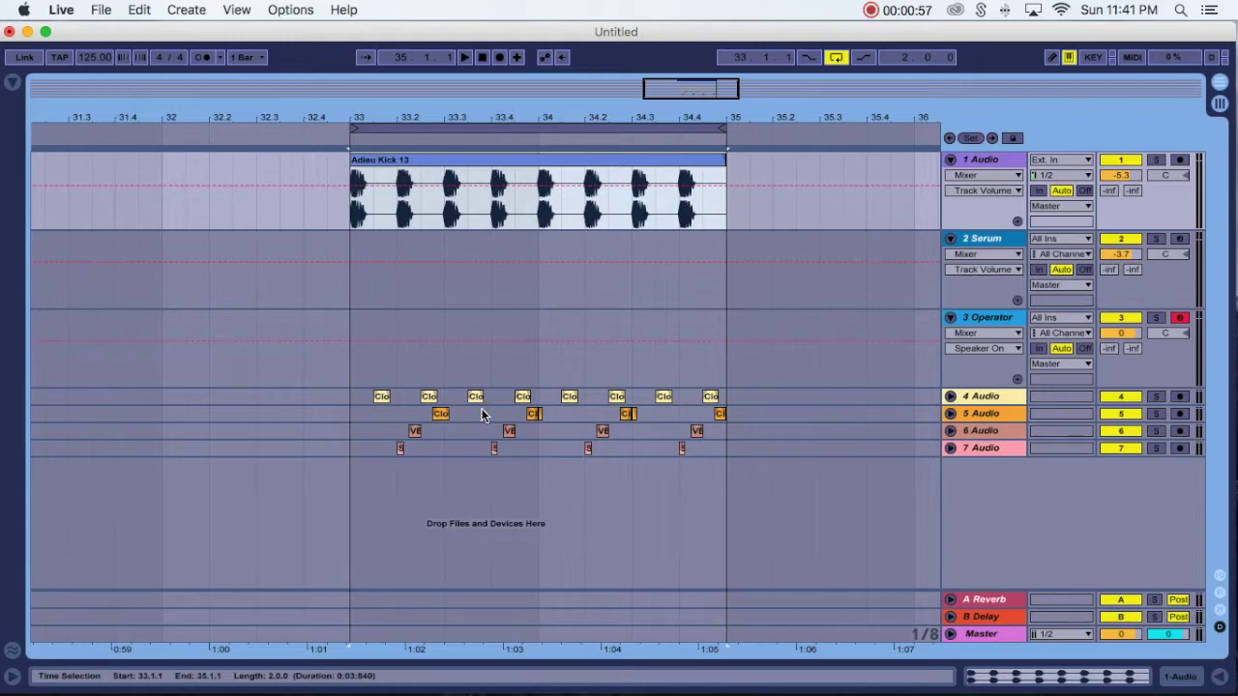
click(399, 447)
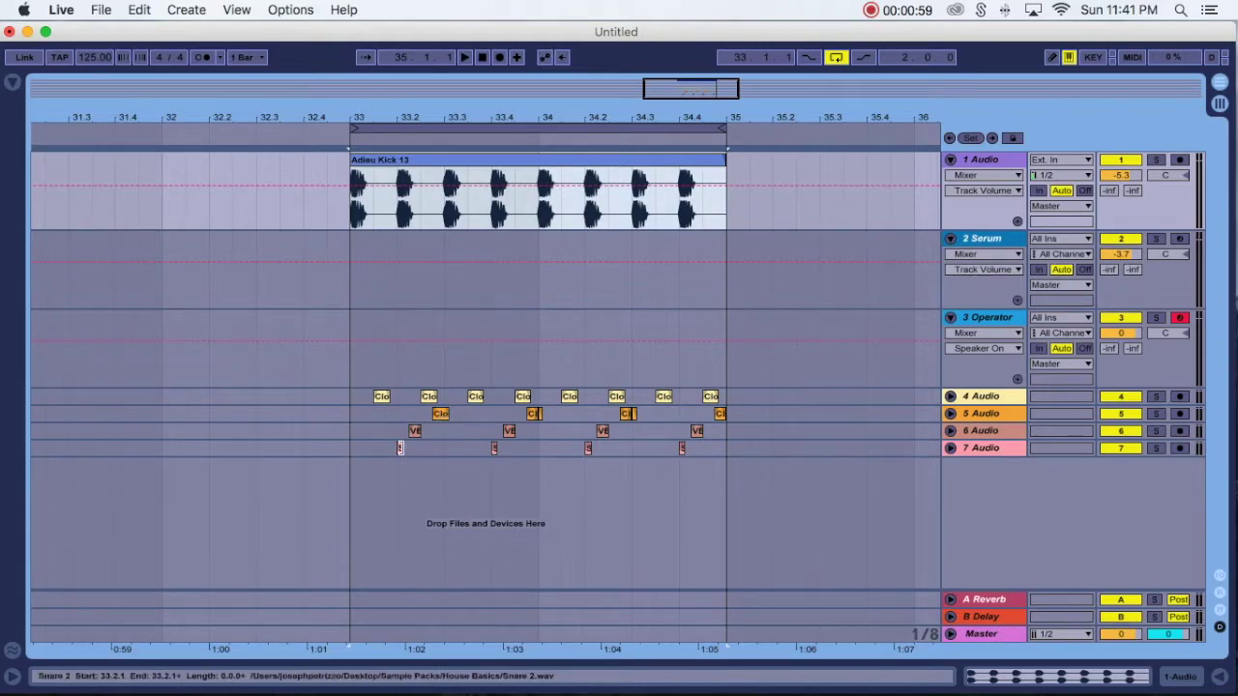
click(401, 493)
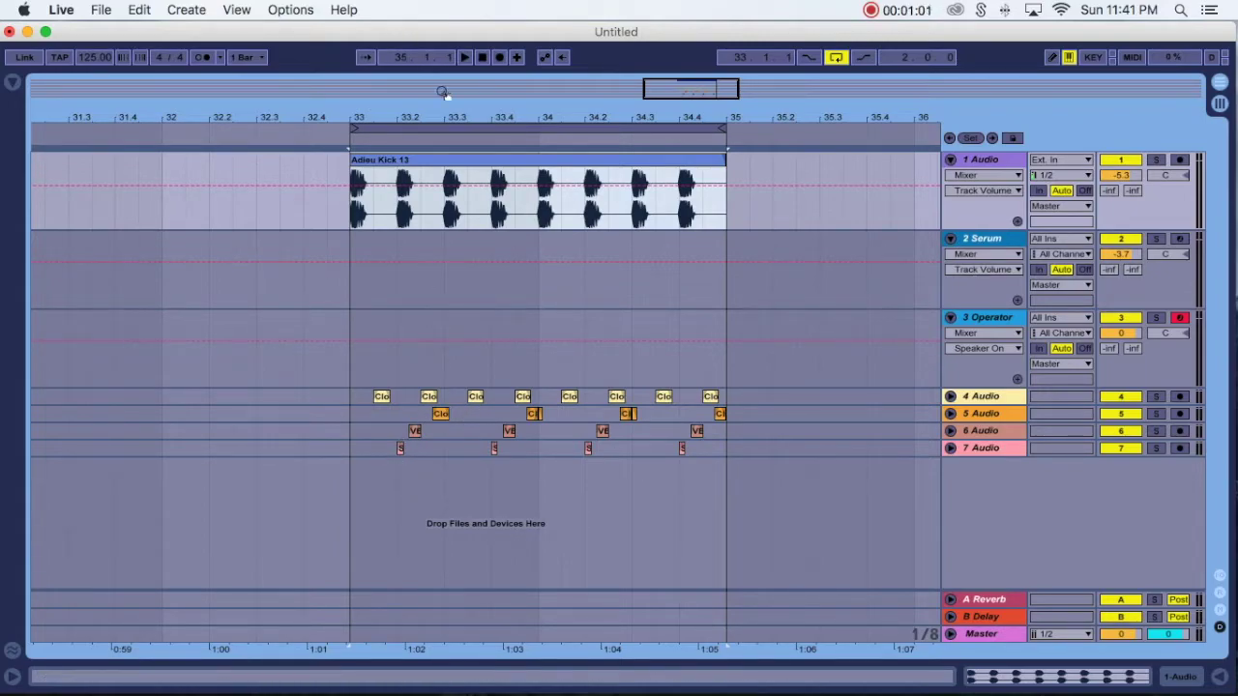
Step: Set the insert marker at 33.1.1 and play the drum loop from there
drag(450, 110, 436, 133)
click(229, 405)
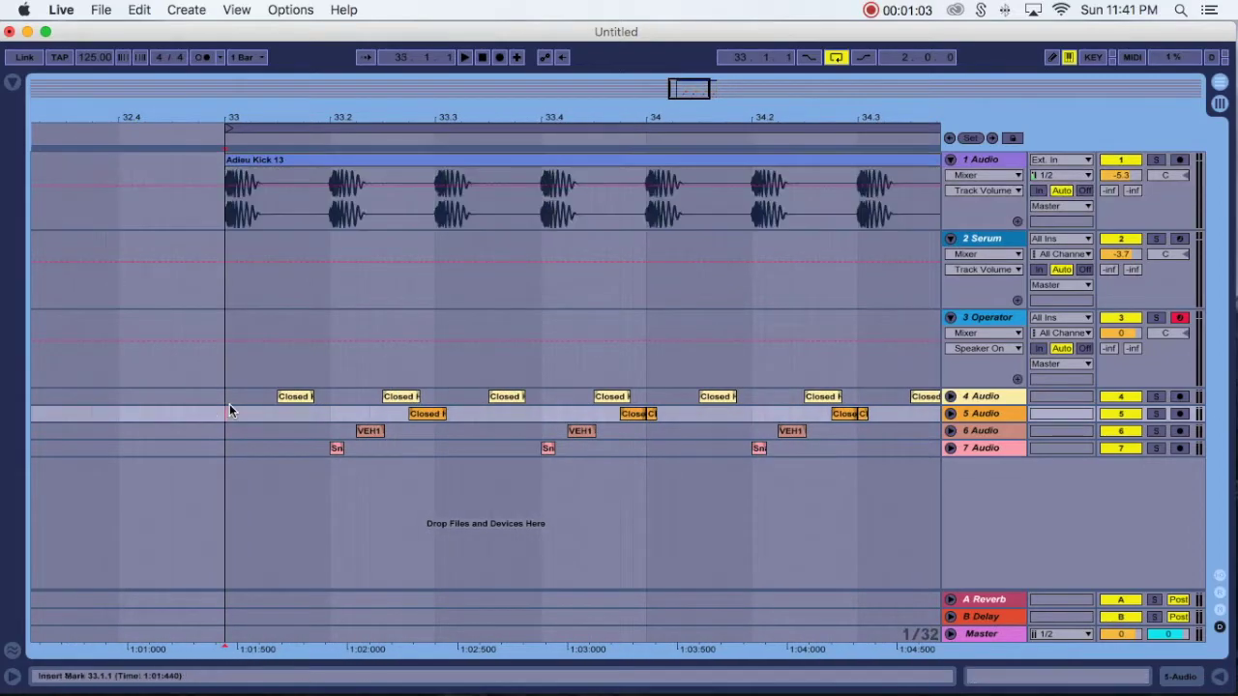
key(space)
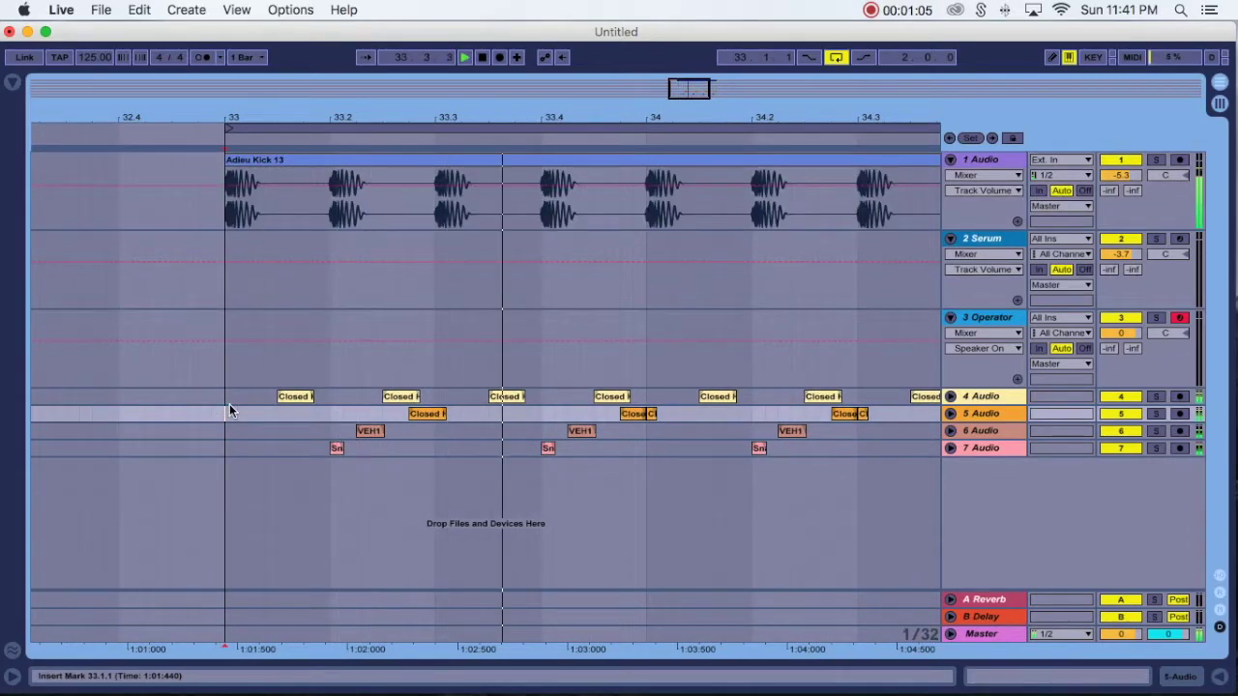
drag(401, 97, 601, 325)
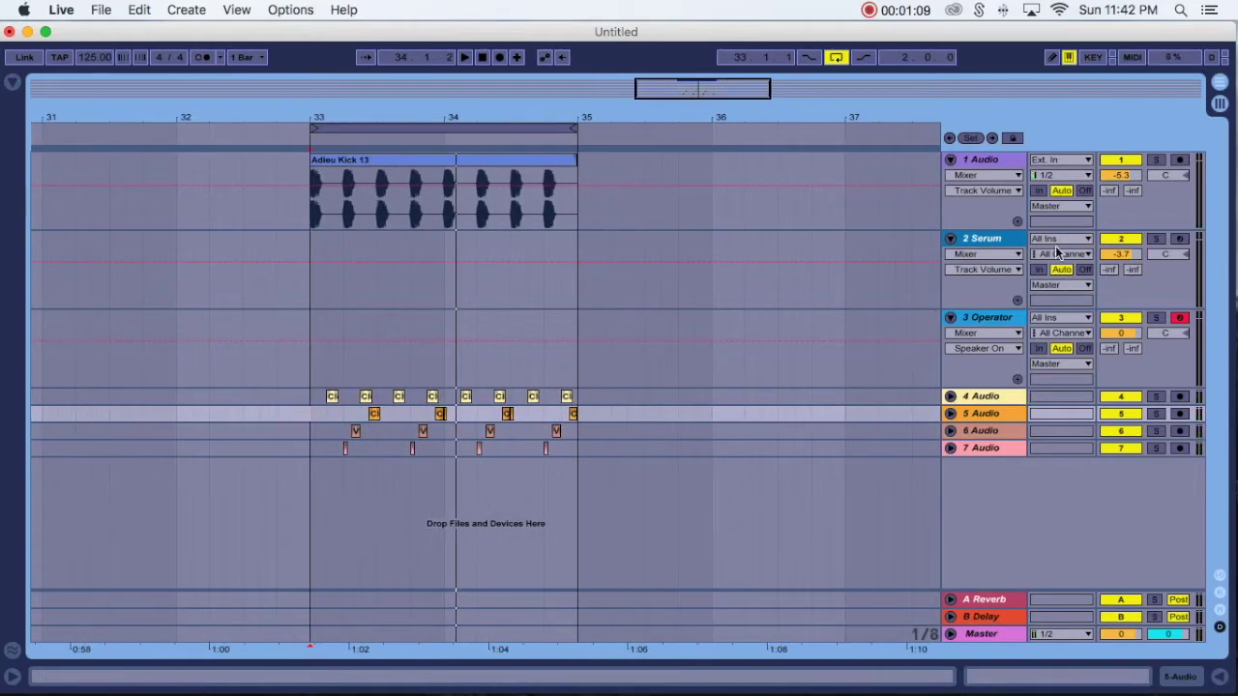
Step: Insert an empty two-bar MIDI clip on the Serum track from bar 33 to bar 35
click(994, 239)
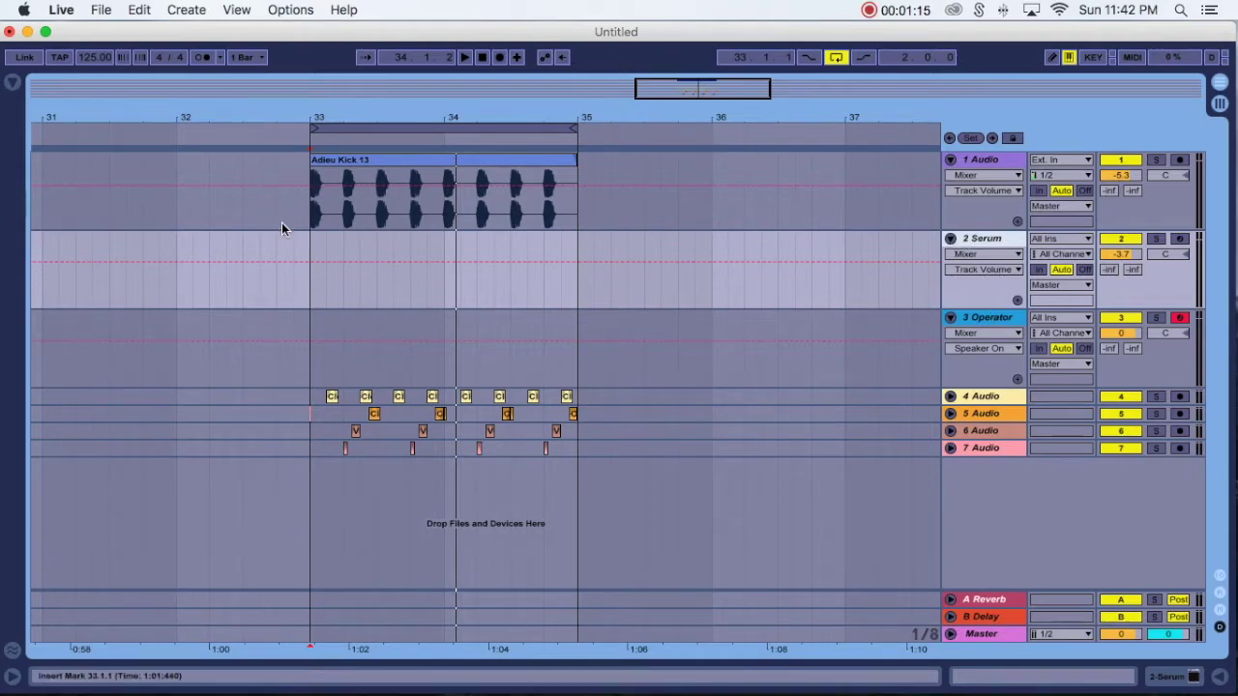
drag(317, 114, 671, 246)
key(super+shift+m)
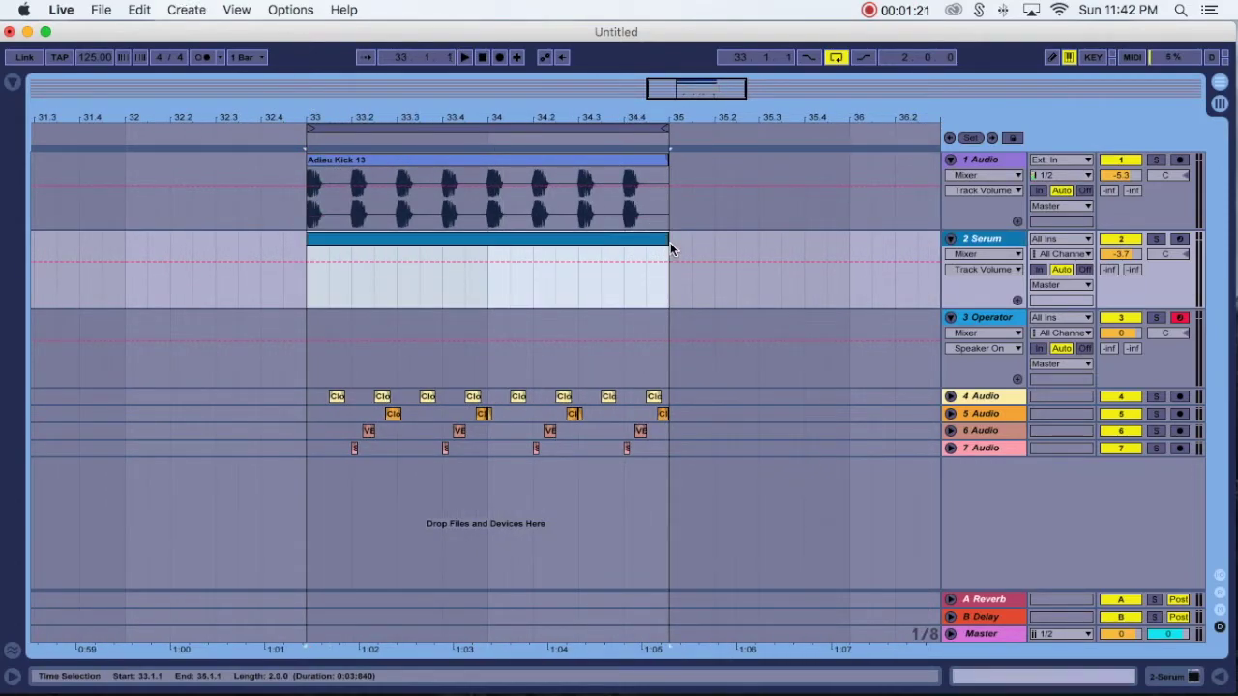
Step: Open the new Serum clip's piano roll and bring the octaves around C1 and C2 into view
double_click(982, 239)
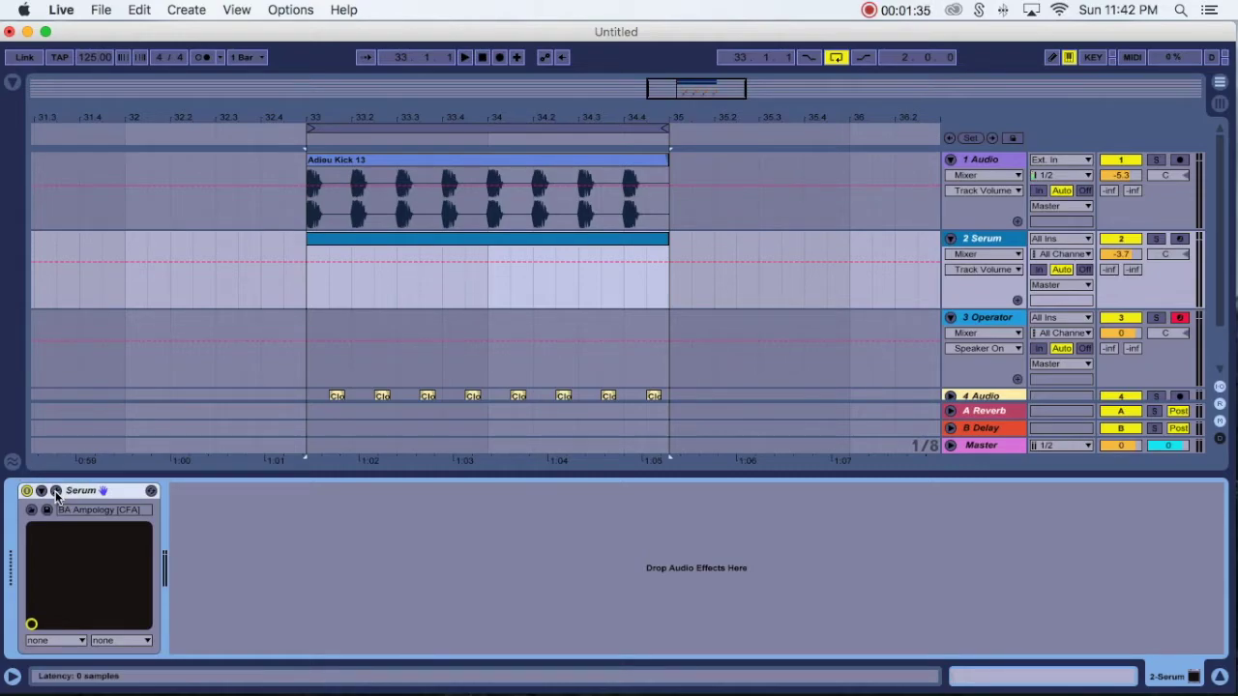
double_click(354, 238)
scroll(246, 493, down, 8)
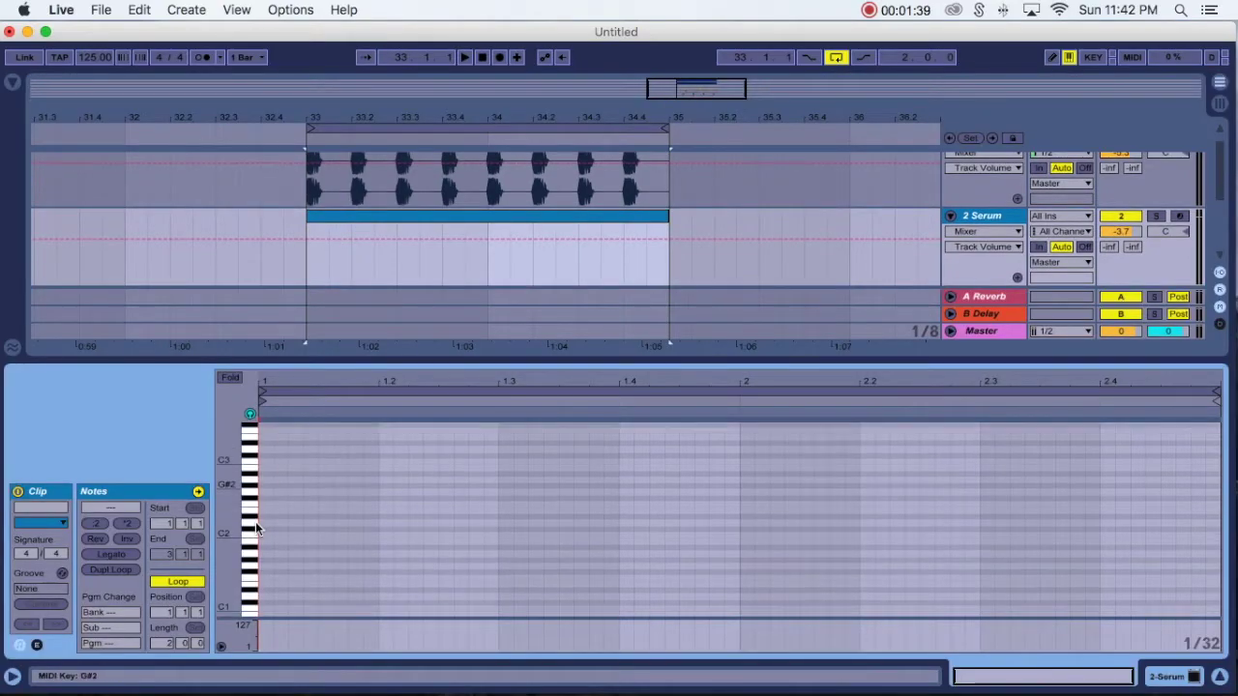
scroll(246, 493, up, 4)
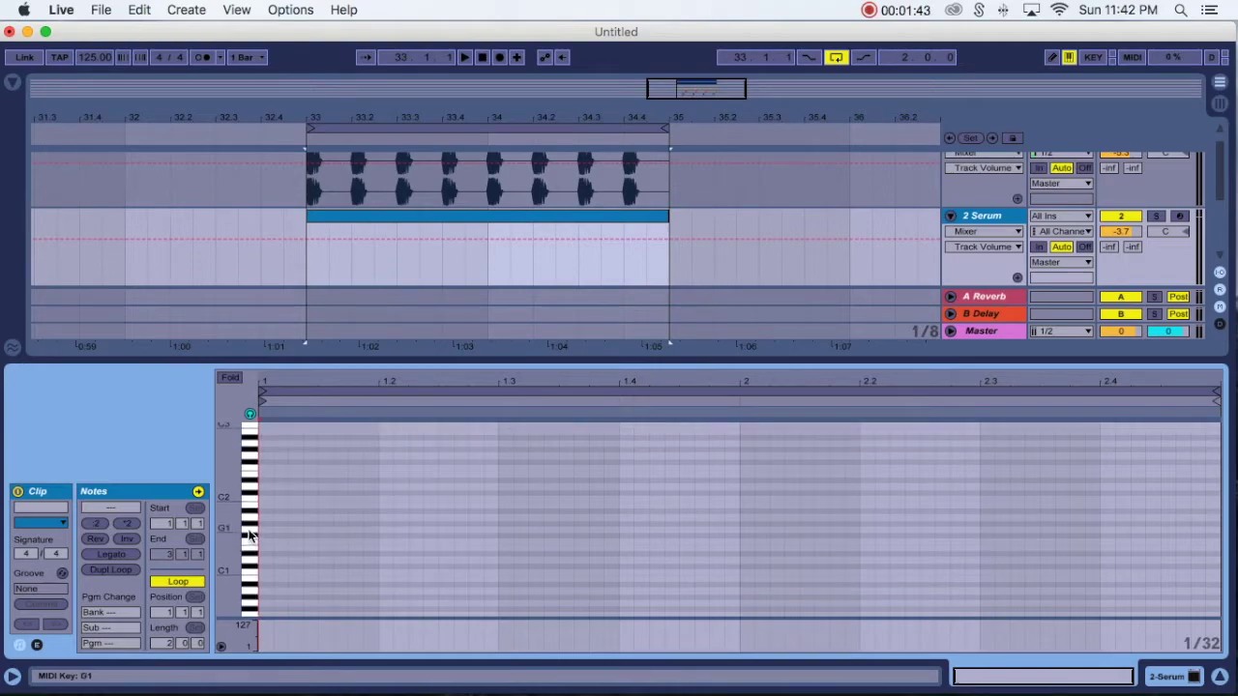
Step: Audition several bass notes on the piano-roll keyboard, going from G1 up into the C2 octave
click(246, 525)
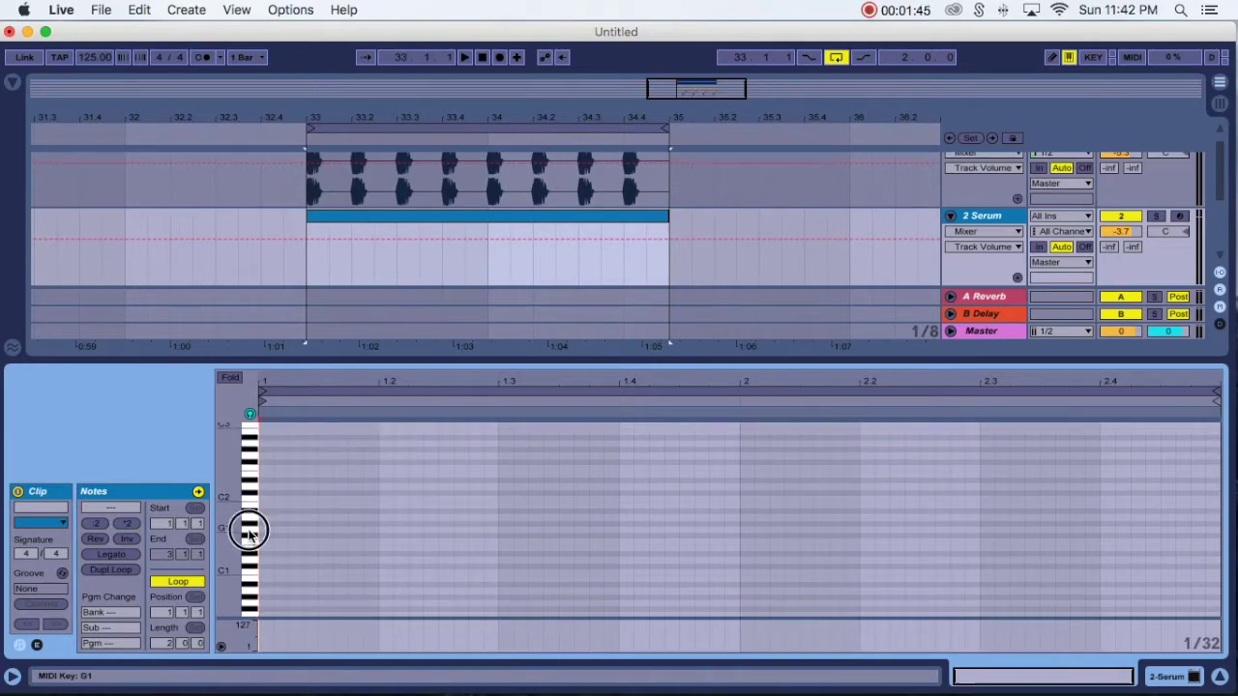
click(250, 505)
click(249, 485)
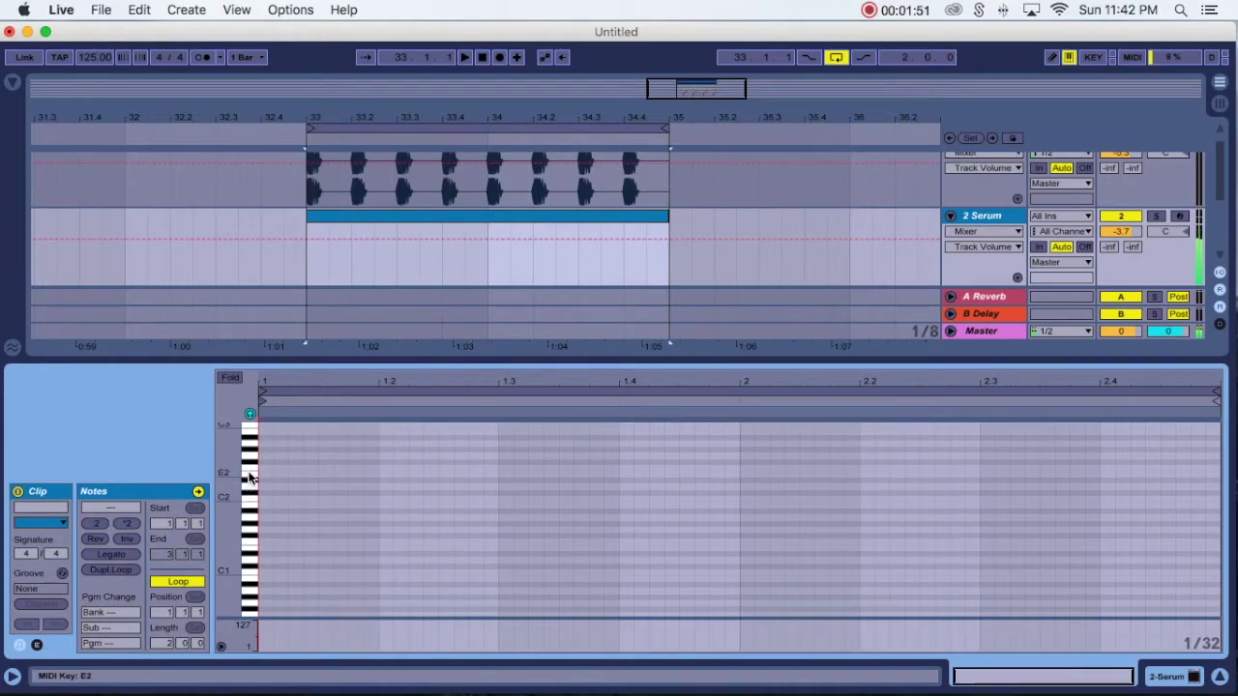
click(251, 466)
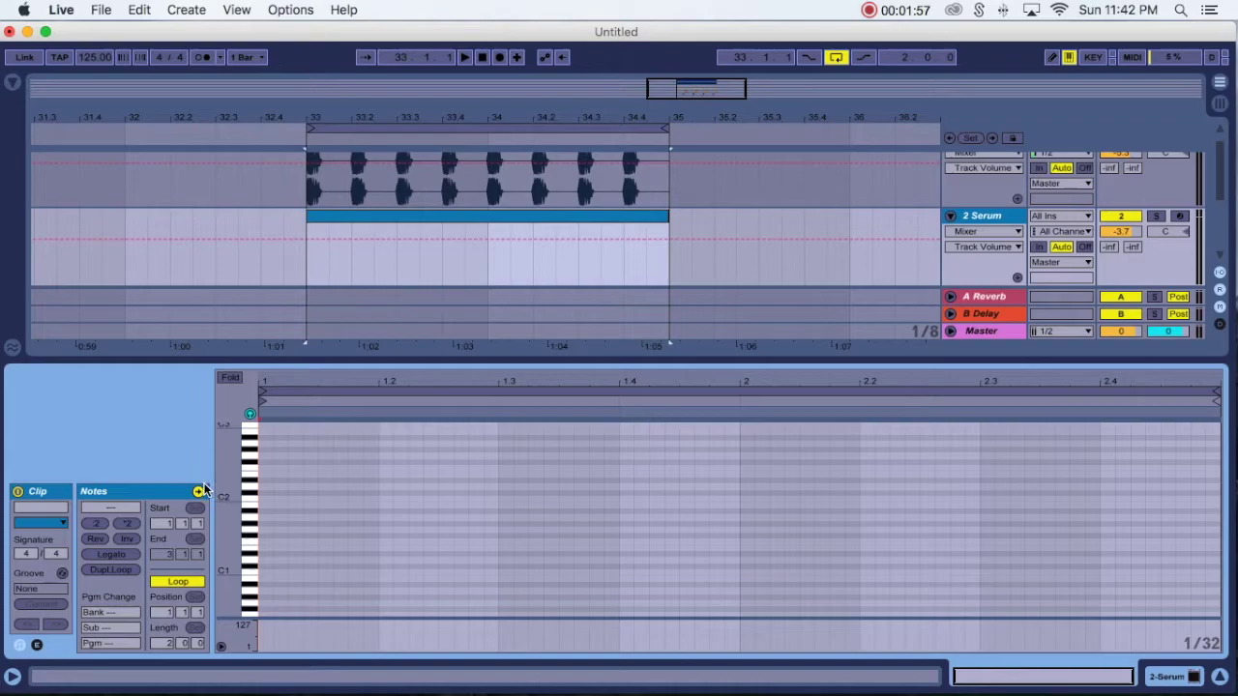
Step: Add two short G1 notes at 1.1.1 and 1.1.4 in the Serum clip and play them
scroll(247, 511, down, 1)
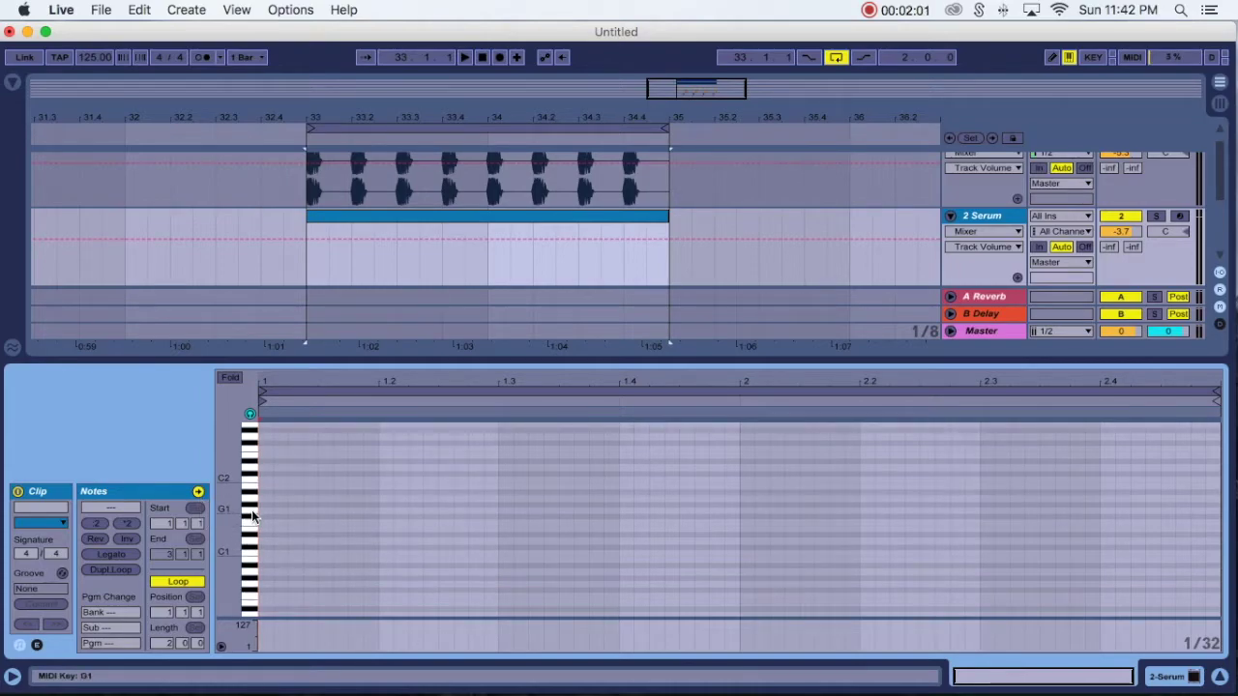
double_click(267, 513)
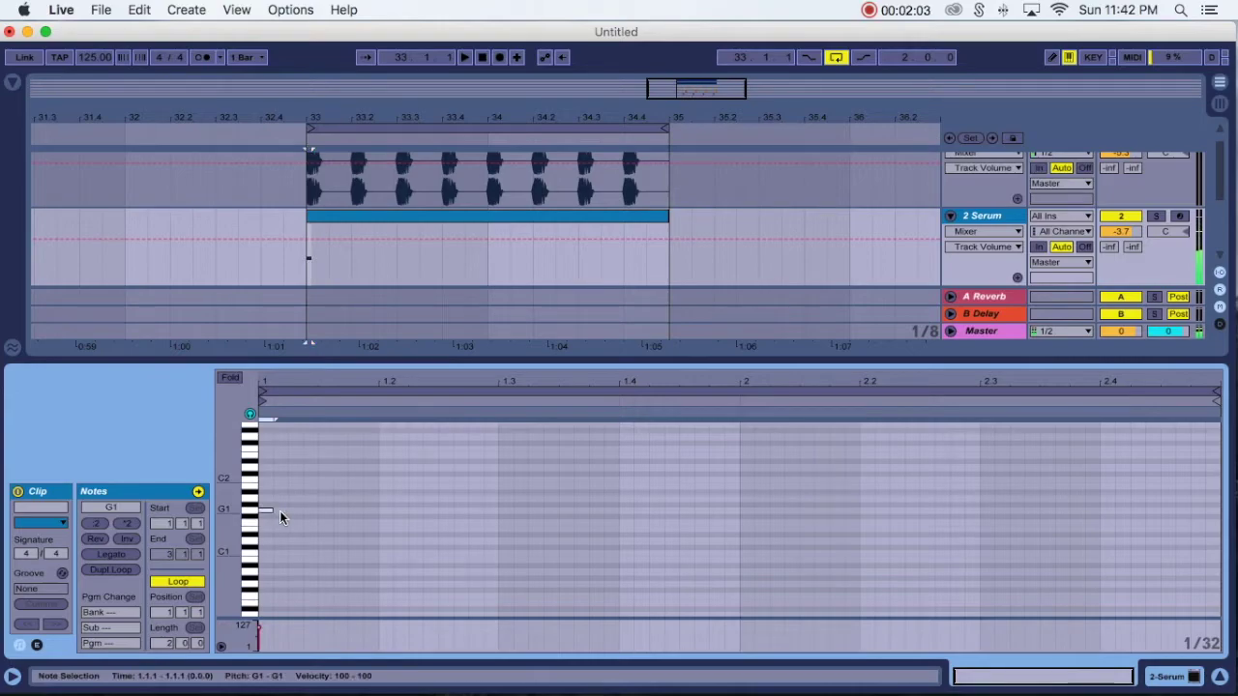
double_click(350, 512)
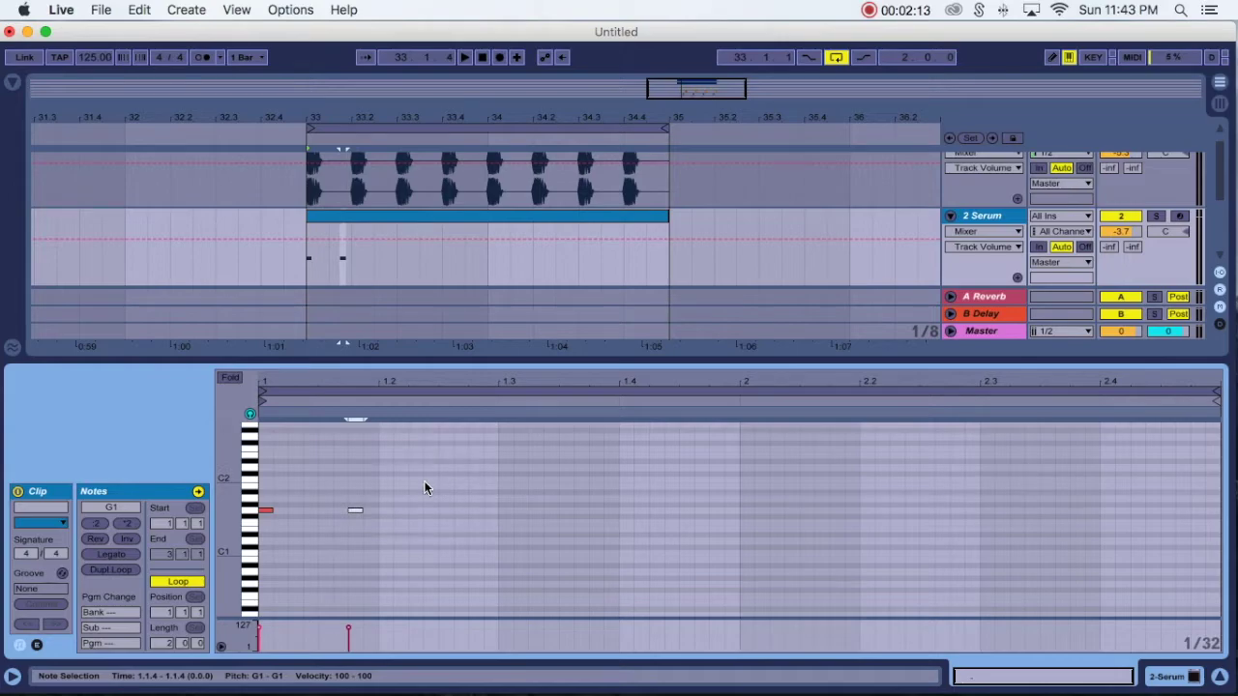
scroll(484, 474, up, 4)
scroll(485, 480, down, 5)
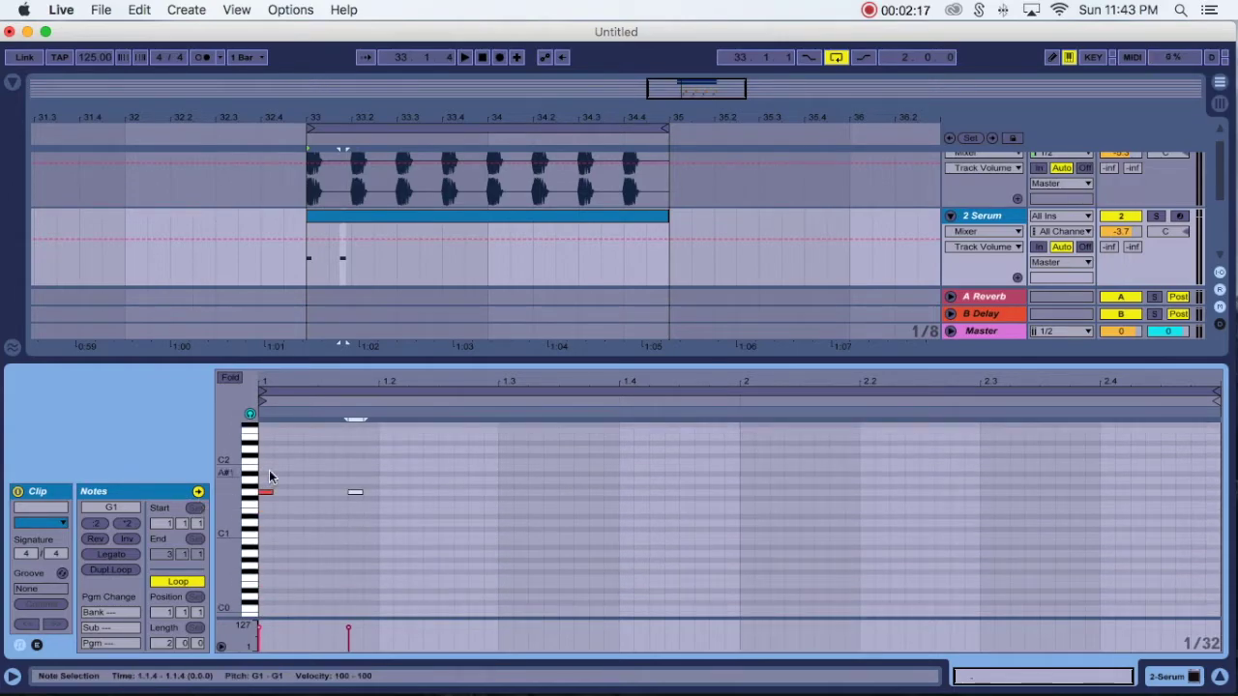
scroll(269, 474, up, 2)
key(space)
key(space)
Step: Mute the percussion tracks 4 Audio to 7 Audio and play the bass notes with only the kick
scroll(1133, 261, down, 3)
scroll(1133, 261, down, 2)
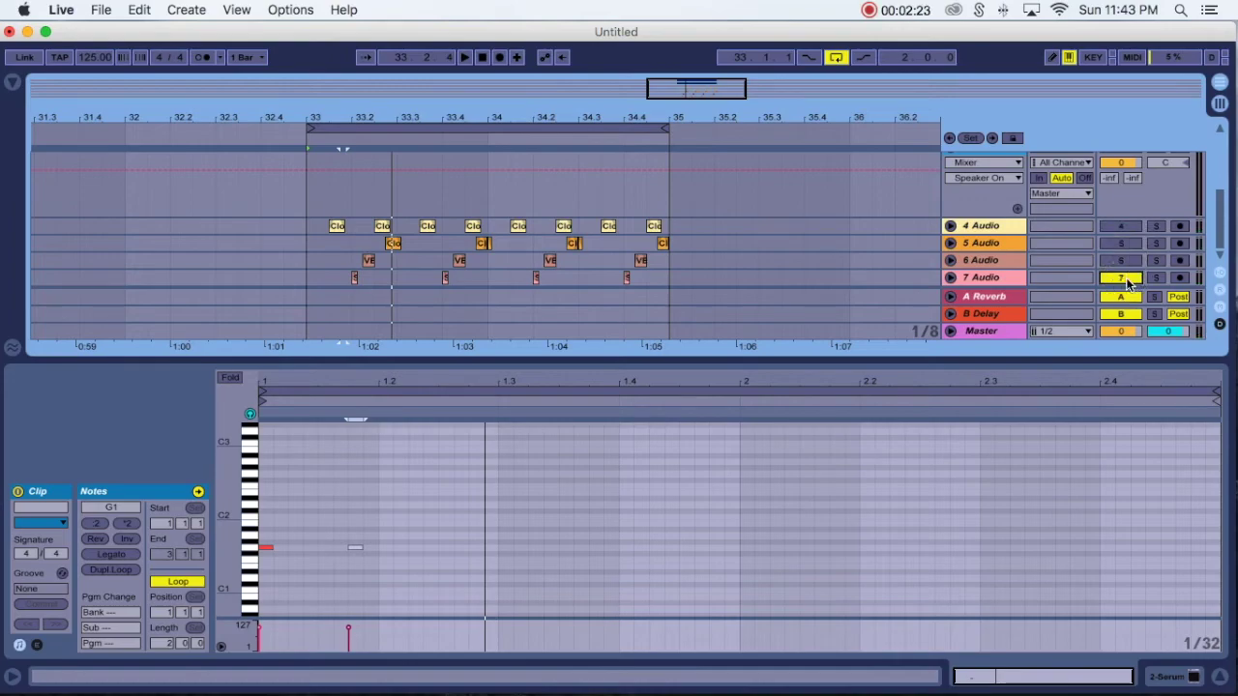
click(1123, 279)
scroll(667, 267, up, 5)
key(space)
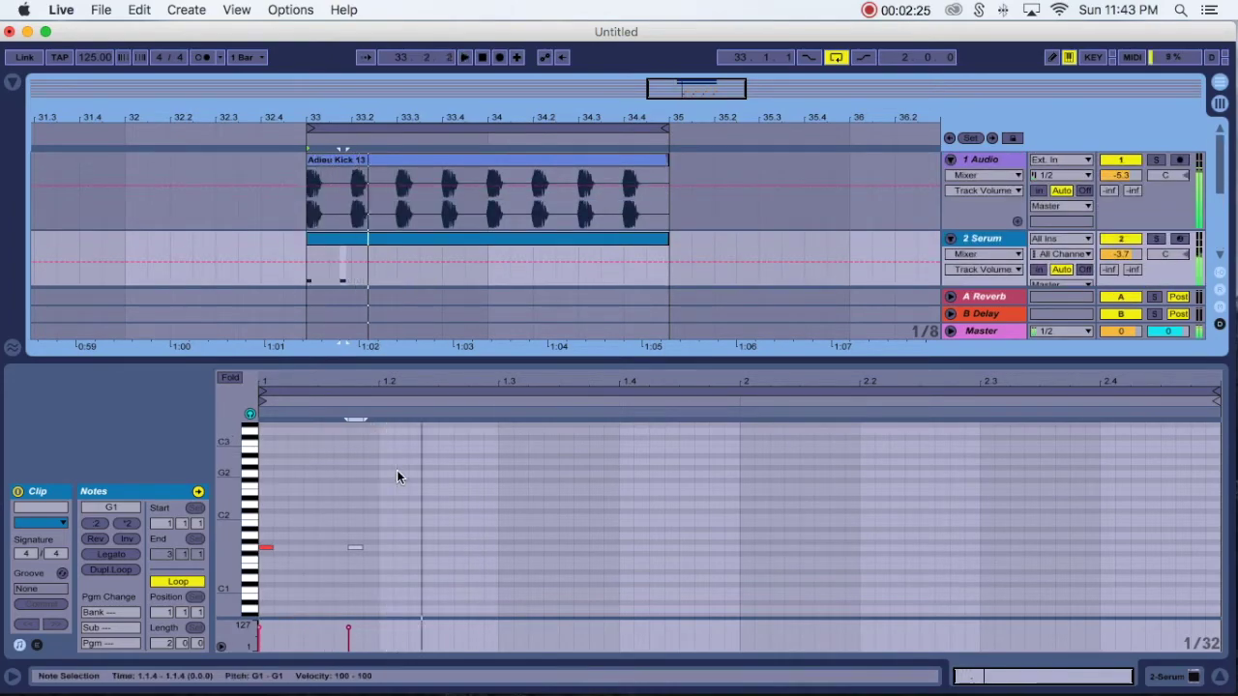
Step: Add a short G#1 note at 1.2.3 in the Serum clip and play the bassline
click(444, 547)
double_click(444, 544)
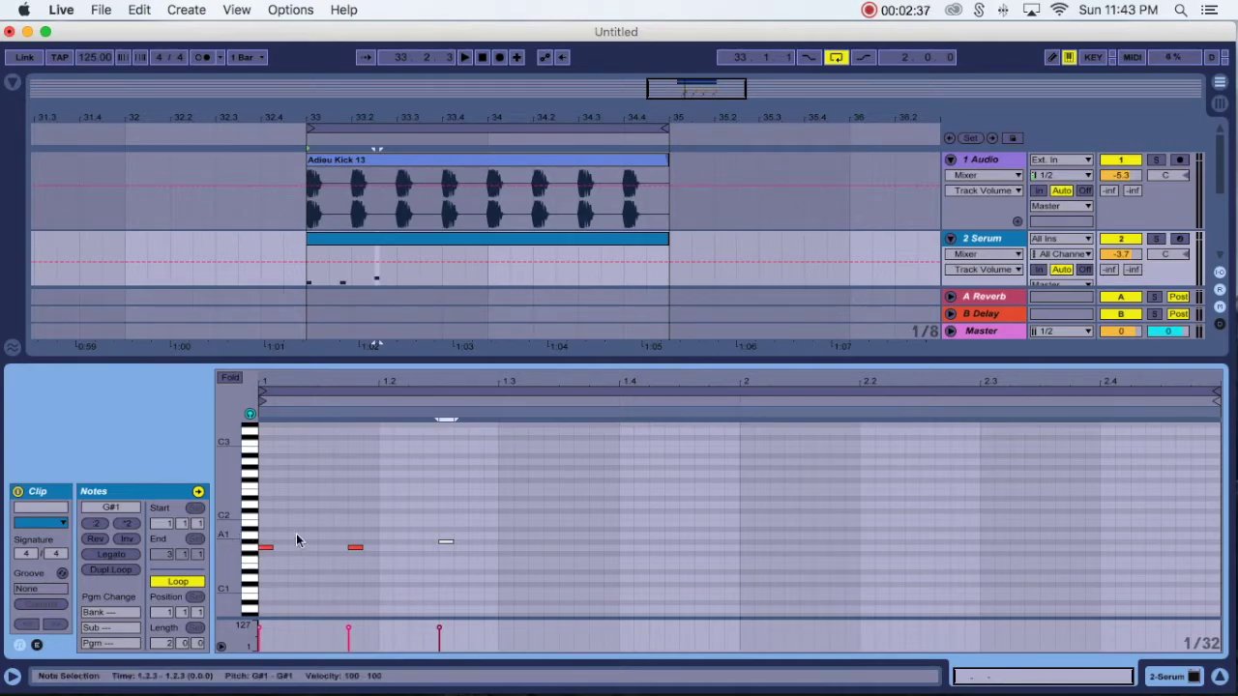
key(space)
key(space)
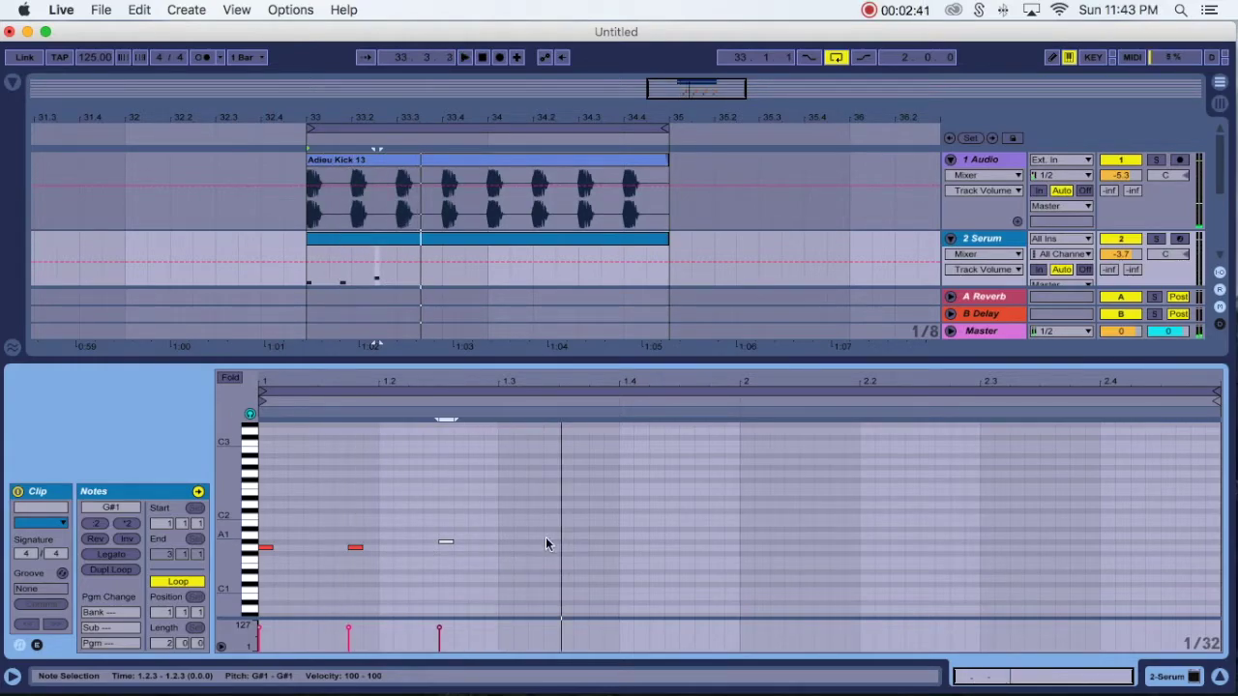
key(space)
key(space)
Step: Add a note at 1.3.2 and raise it to A1, and raise the 1.2.3 note to A#1, checking both by playback
click(538, 552)
double_click(537, 549)
key(space)
key(space)
drag(537, 554, 537, 541)
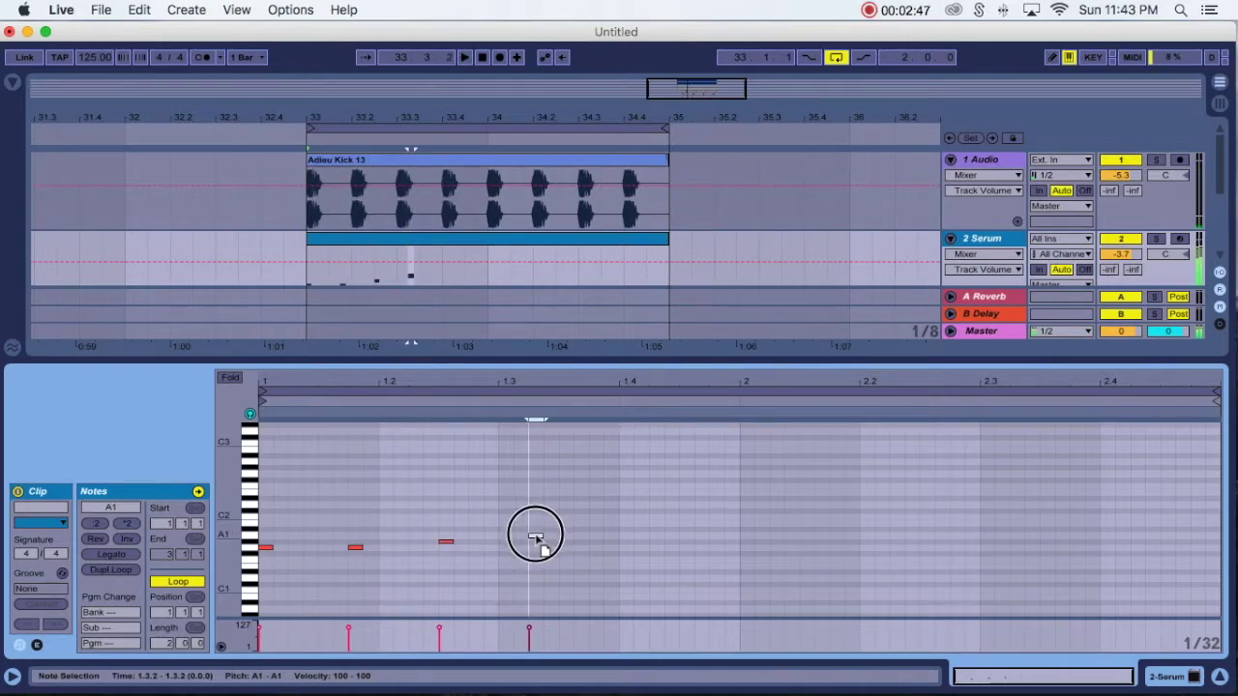
drag(445, 542, 446, 534)
key(space)
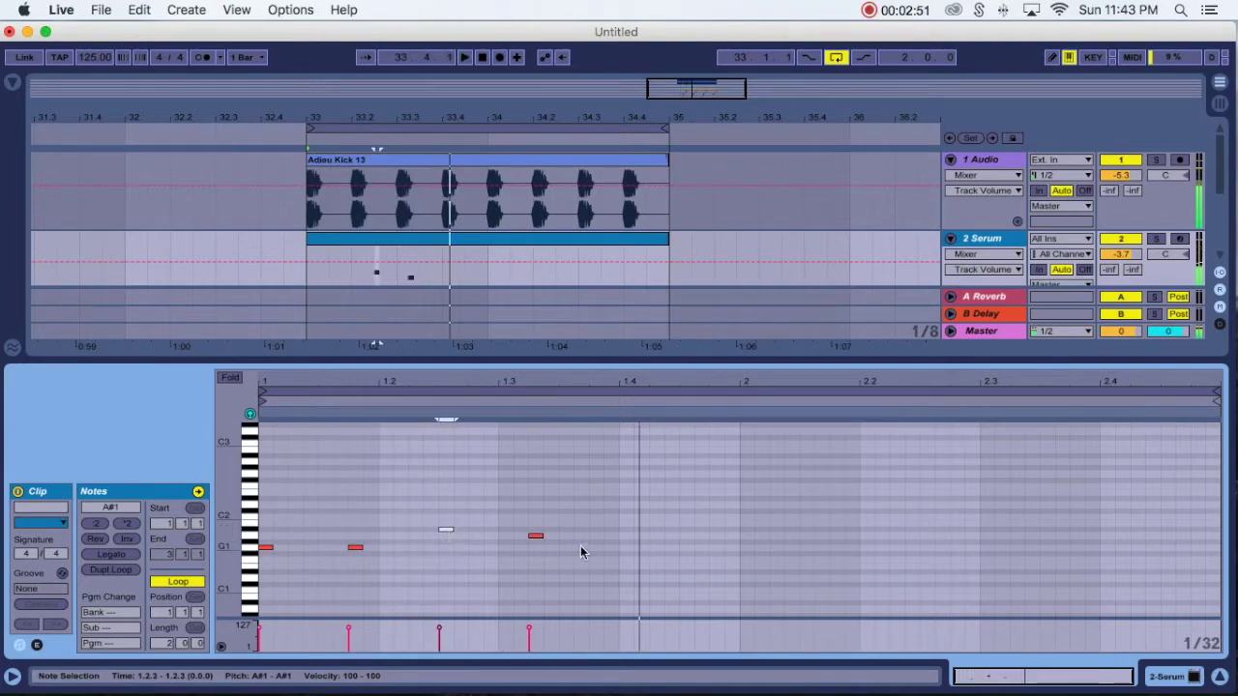
Step: Extend the bassline with G#1 at 1.4, F#1 at 1.4.3, G1 at beat 2 and G1 just before 2.2, checking by playback
click(625, 548)
double_click(626, 543)
double_click(685, 554)
key(space)
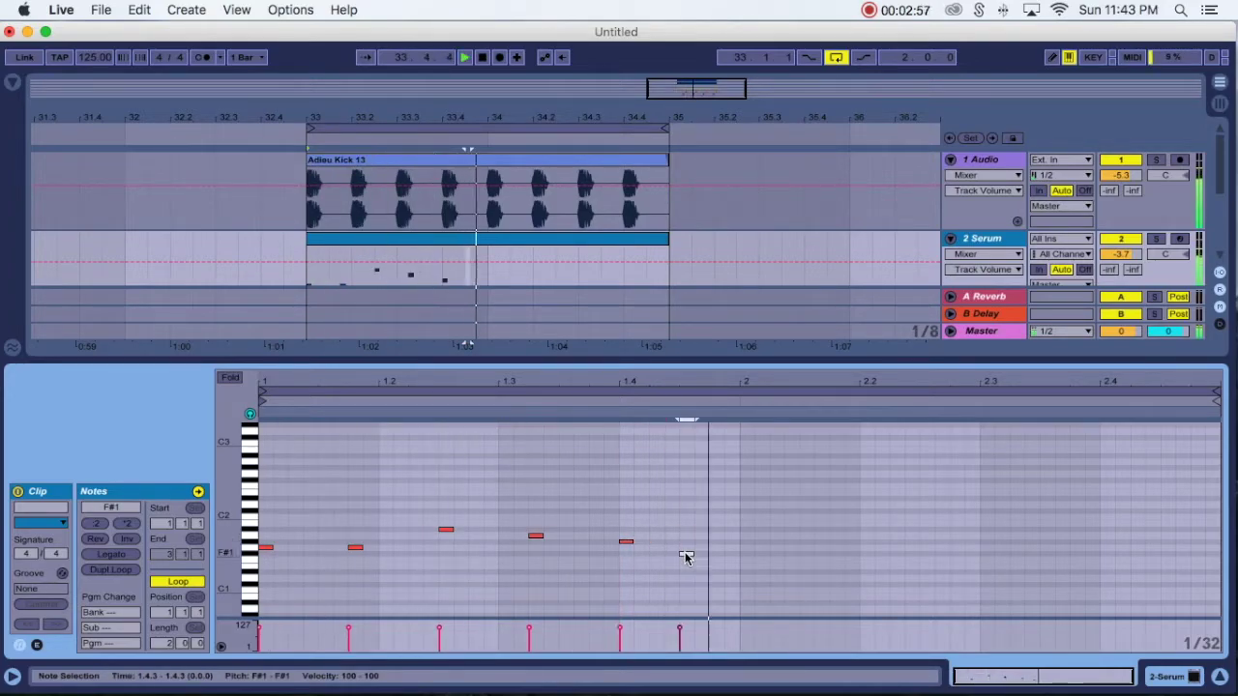
key(space)
double_click(745, 548)
double_click(848, 548)
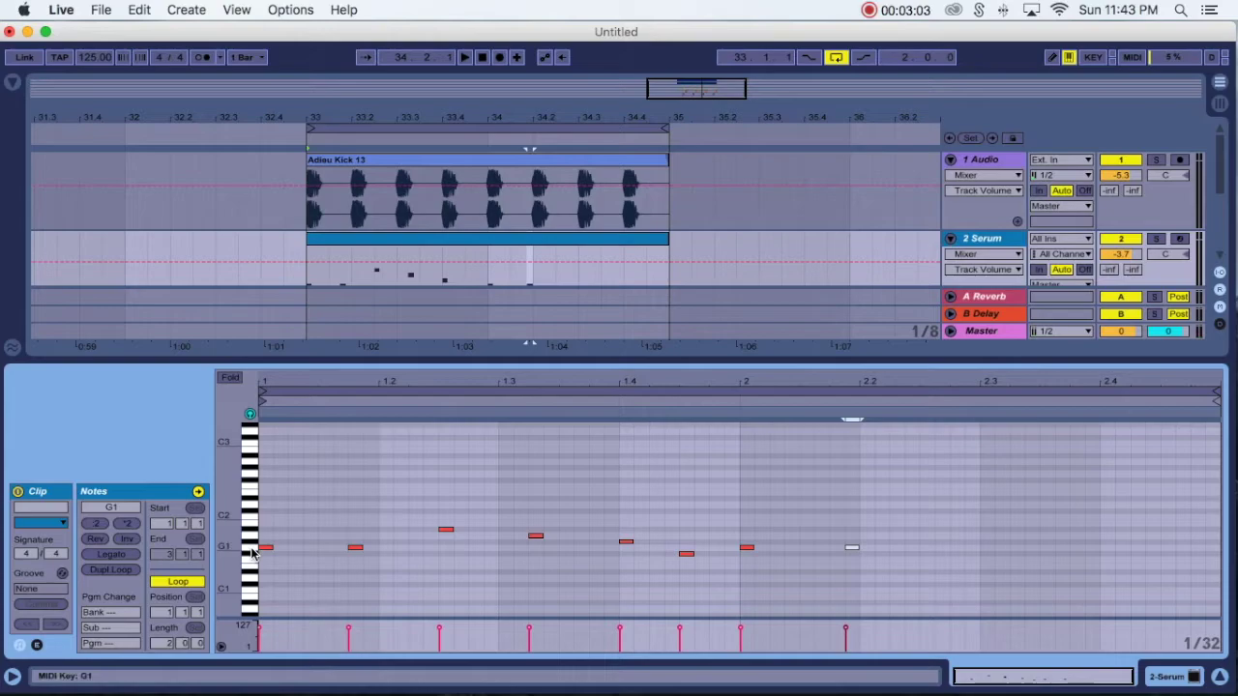
Step: Lower the bass note at 1.4.3 to F1 and play the bassline again
click(686, 556)
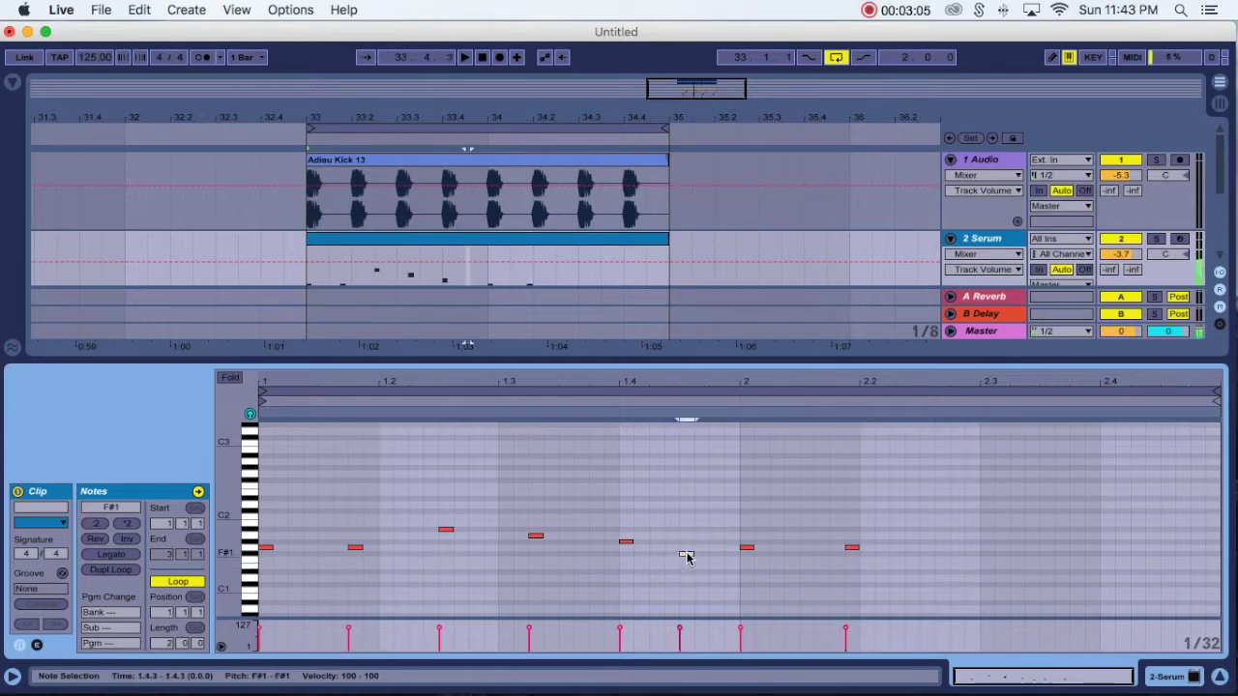
key(Down)
key(space)
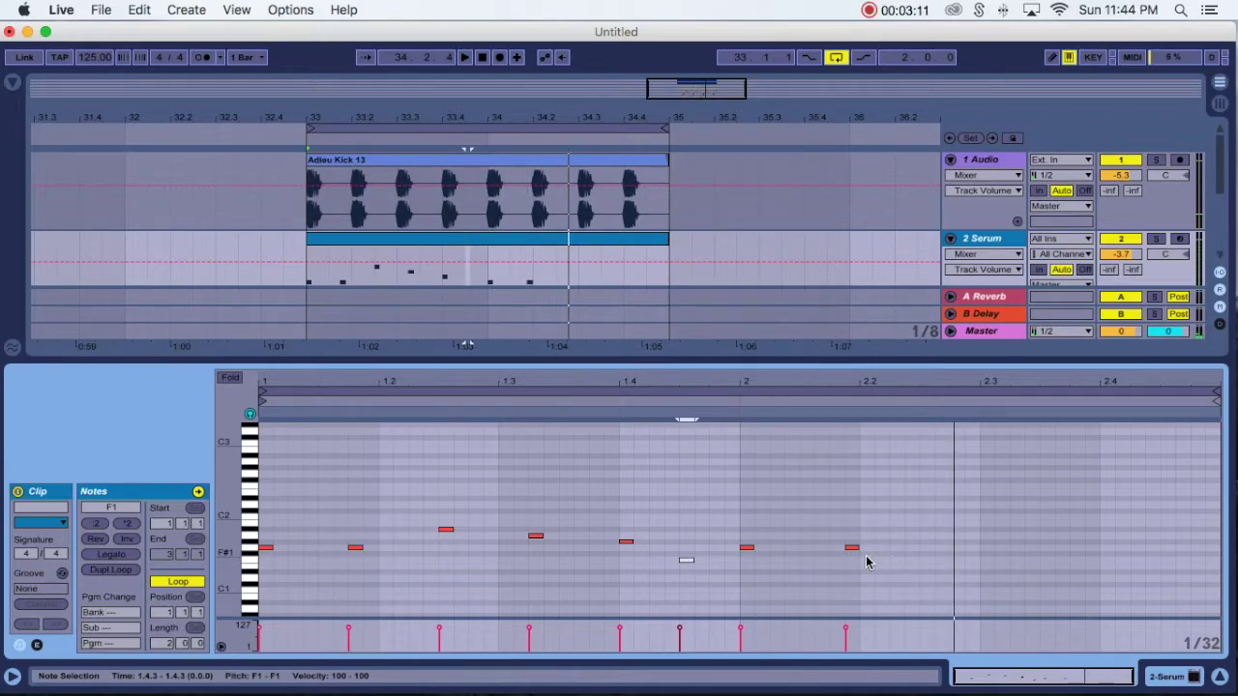
Step: Move the last bass note to 2.1.4, add G1 notes at 2.2.3, 2.3.2 and 2.4, and play the bassline
drag(852, 549, 838, 548)
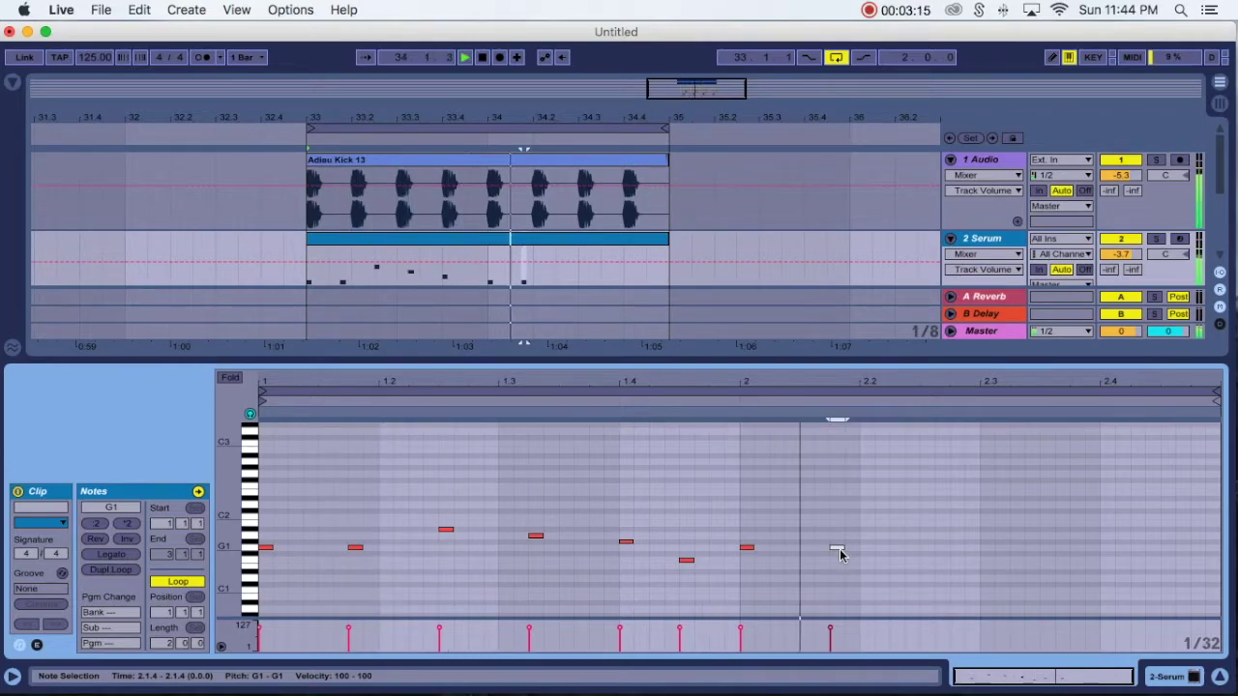
double_click(928, 549)
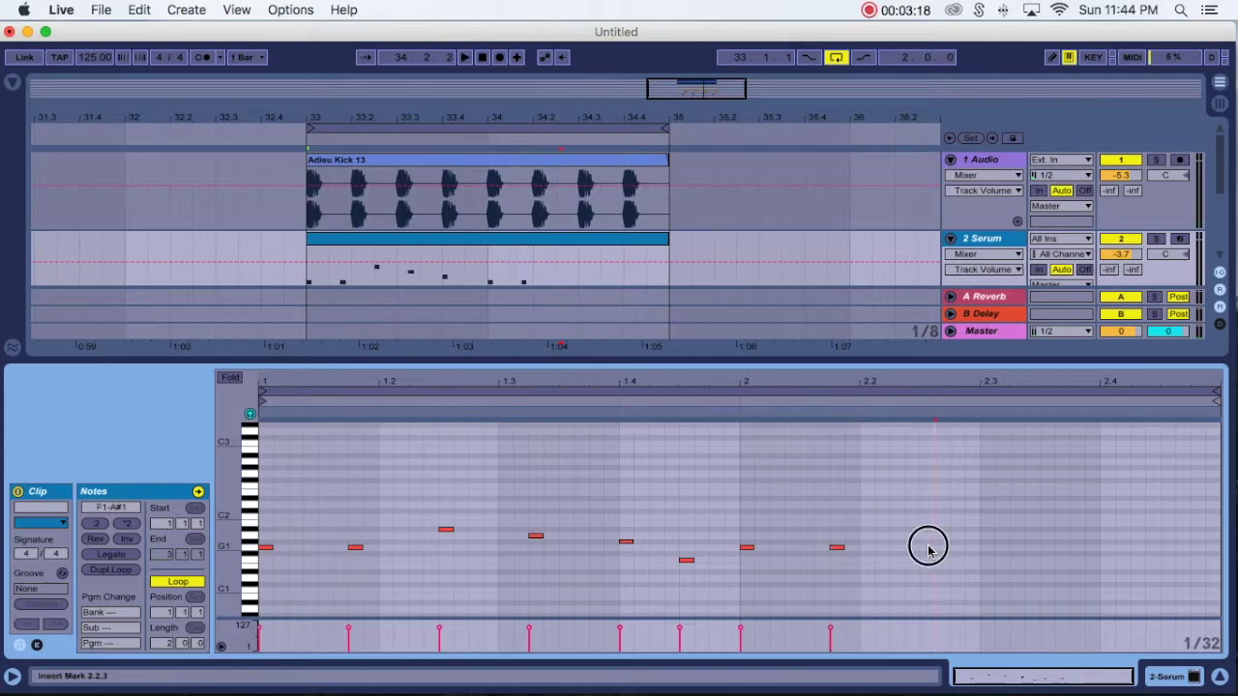
double_click(1018, 553)
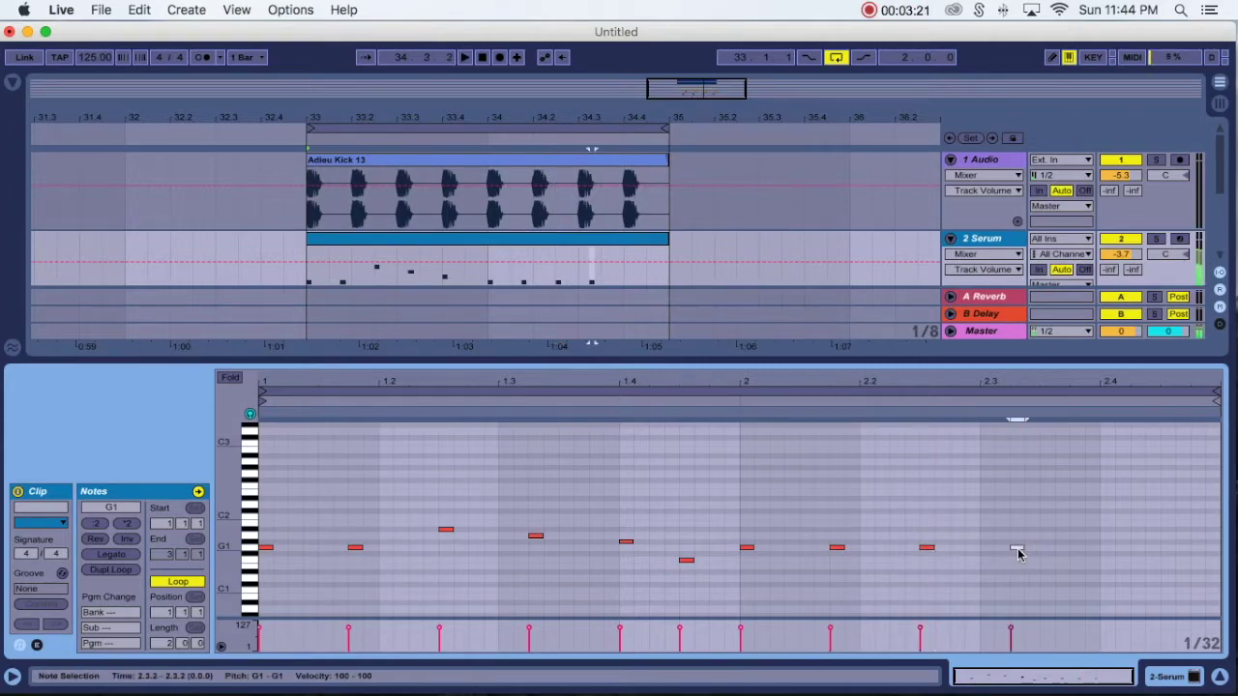
double_click(1107, 549)
key(space)
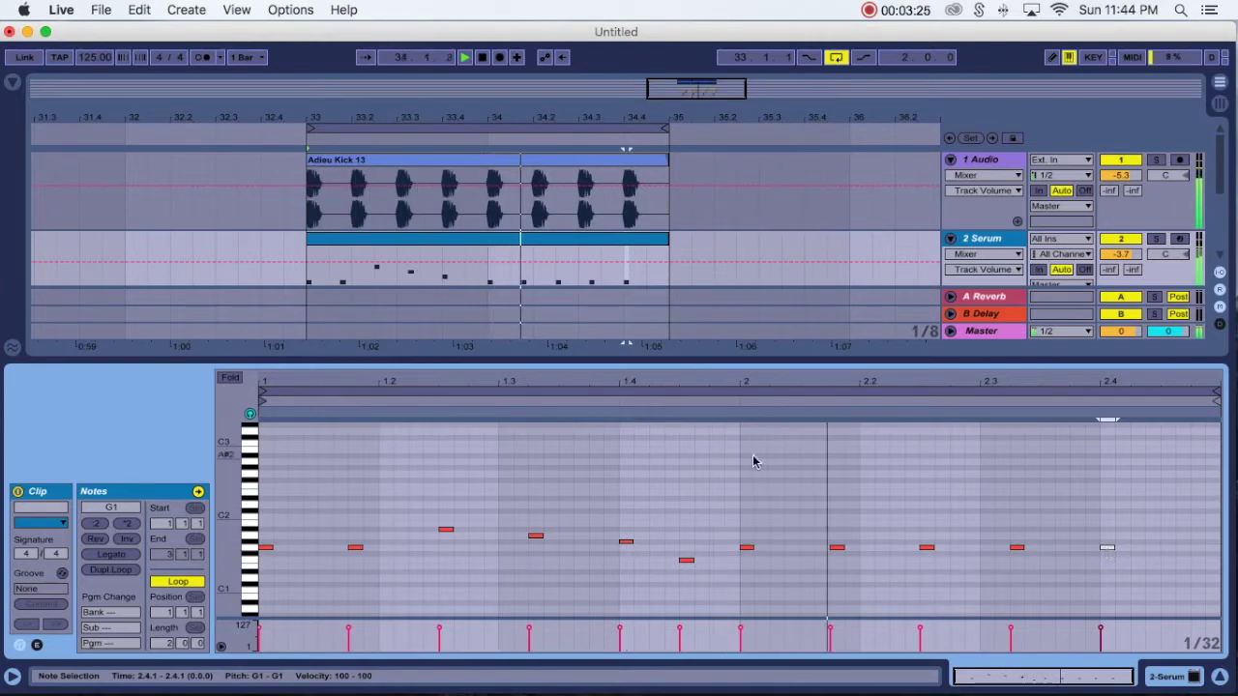
Step: Try the 2.4 note at F1 and G#1 against playback, and return it to G1
key(space)
drag(1108, 548, 1109, 561)
key(space)
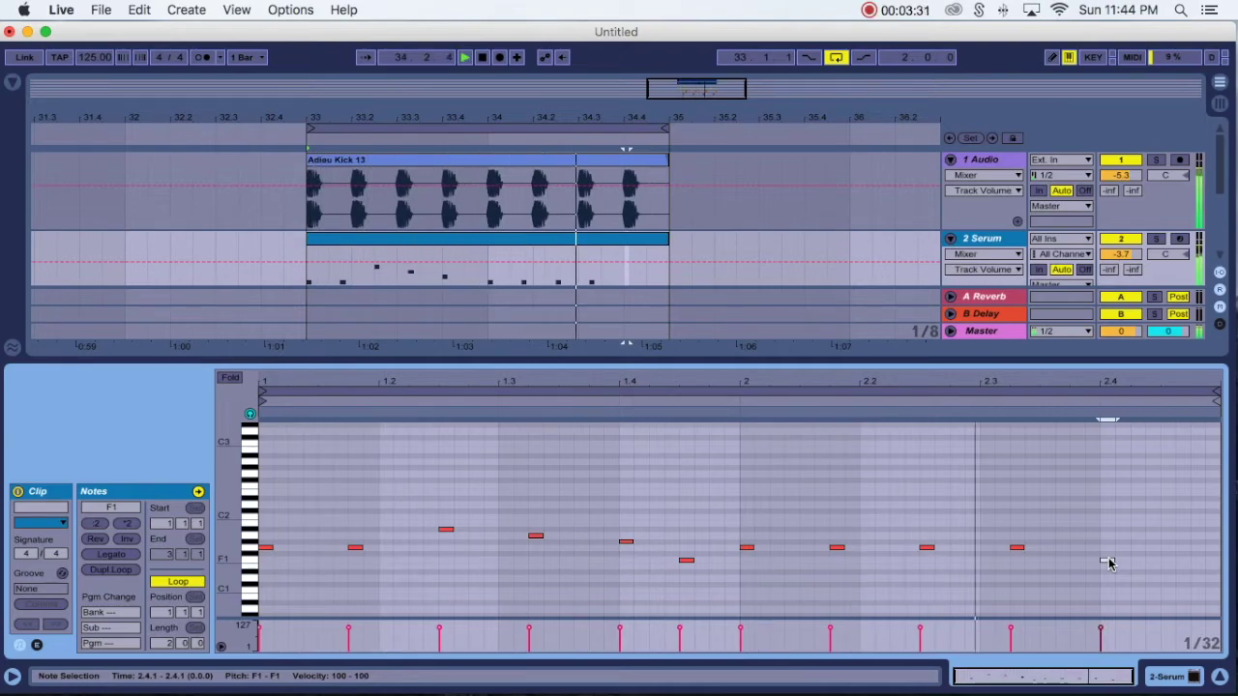
drag(1109, 563, 1109, 548)
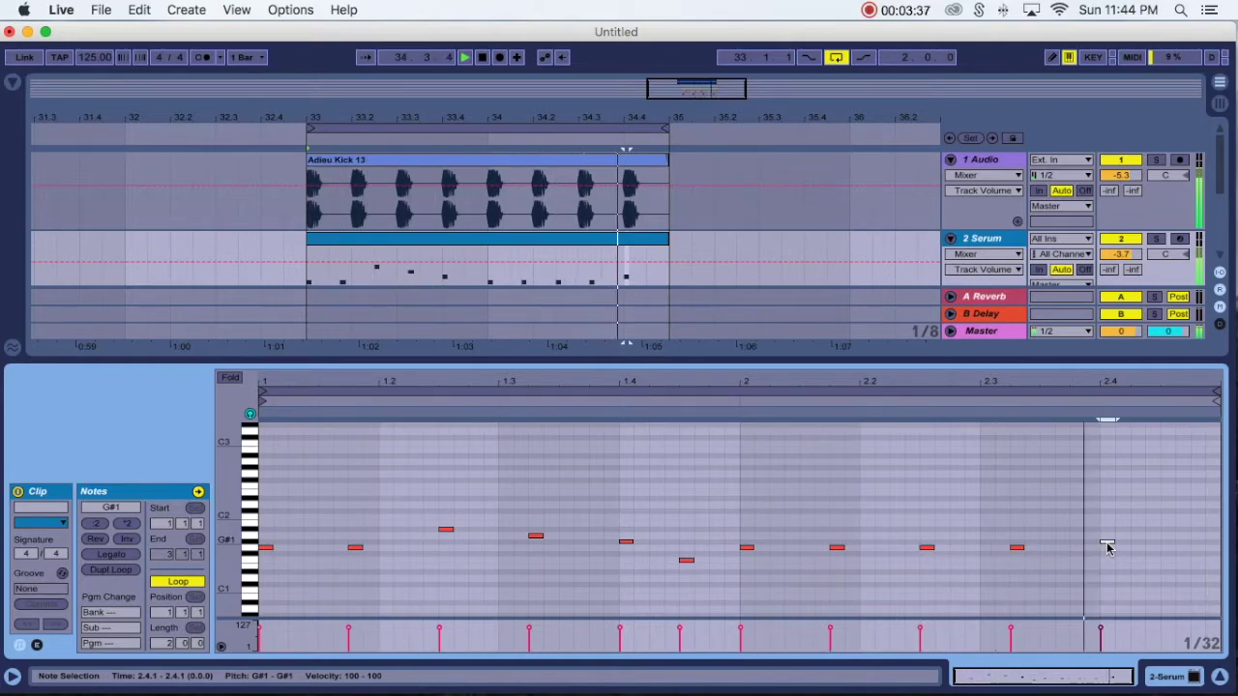
drag(1108, 547, 1108, 547)
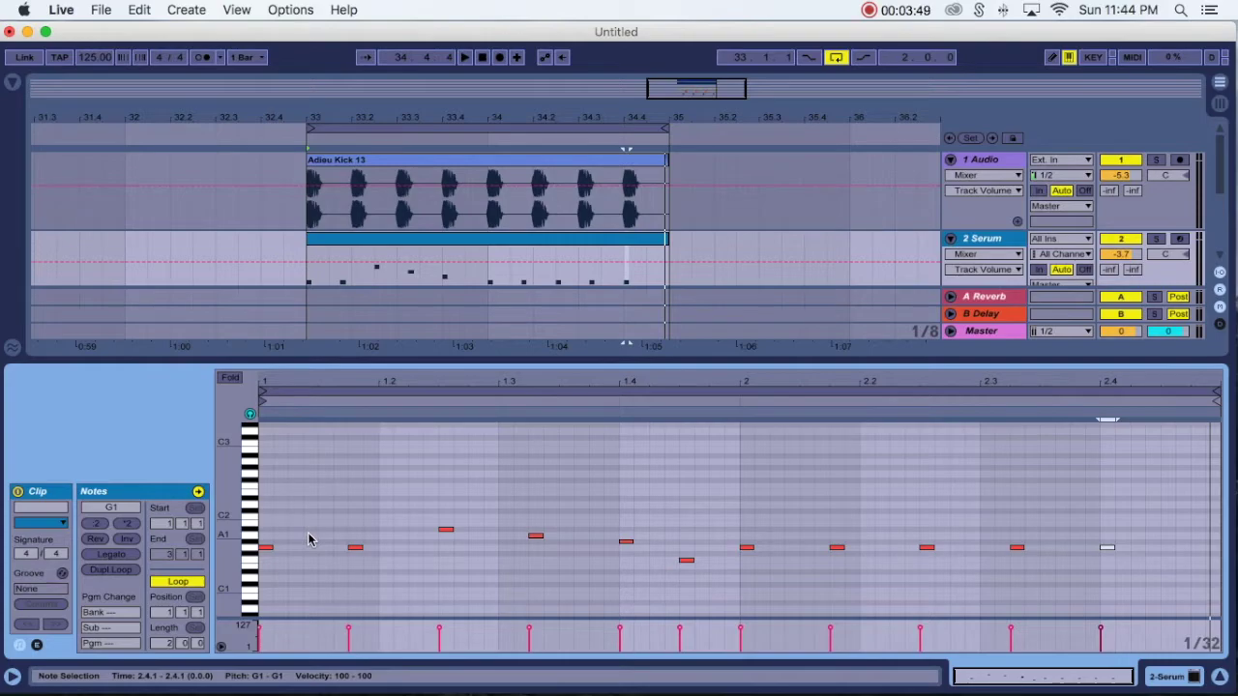
Step: Review the completed note pattern in the Serum clip and play it with the kick
scroll(571, 537, up, 2)
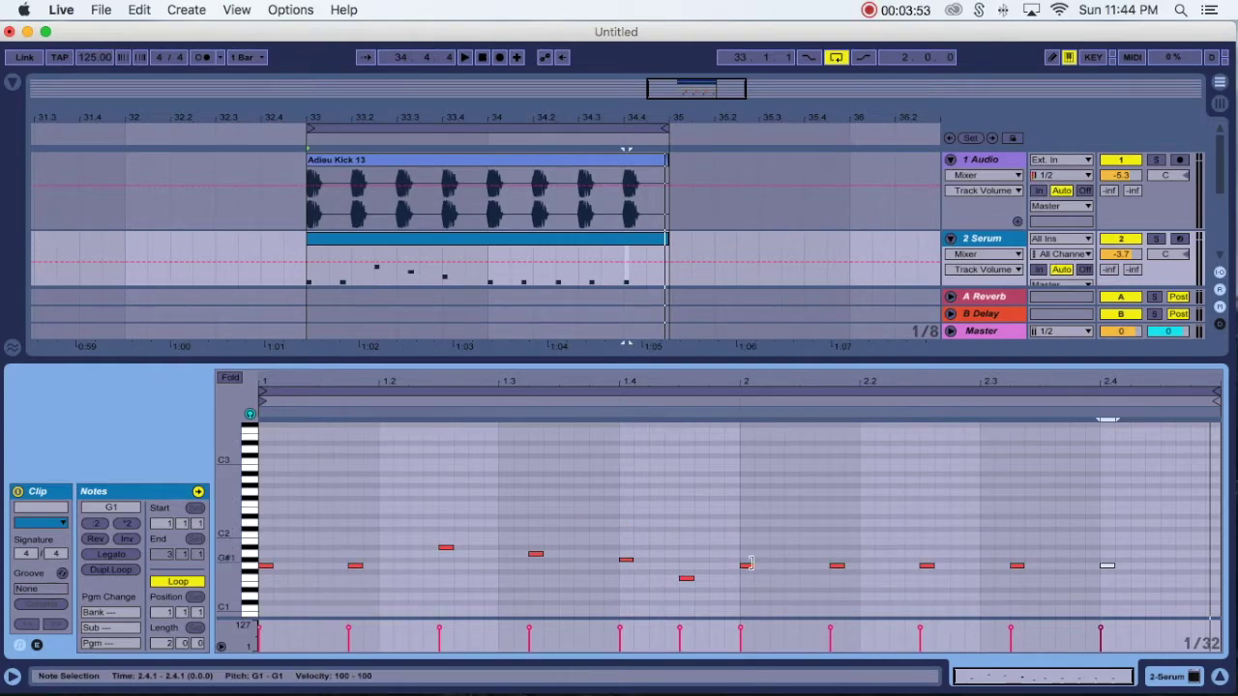
scroll(778, 571, up, 2)
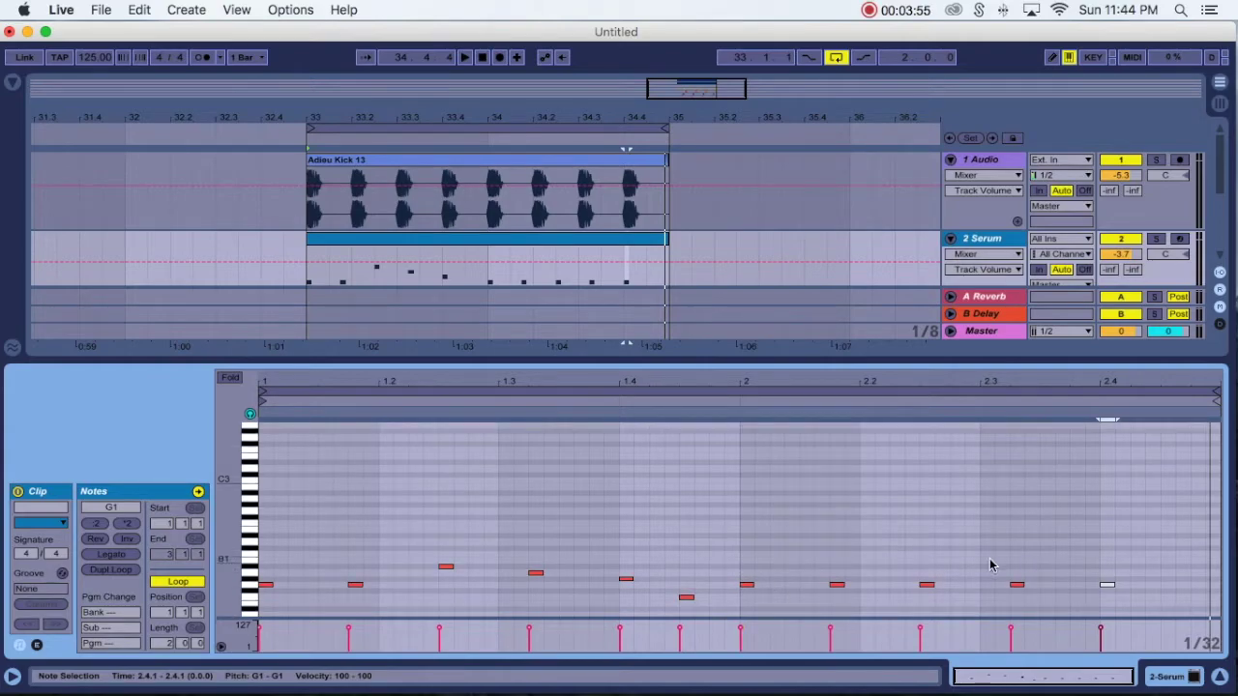
scroll(988, 565, down, 7)
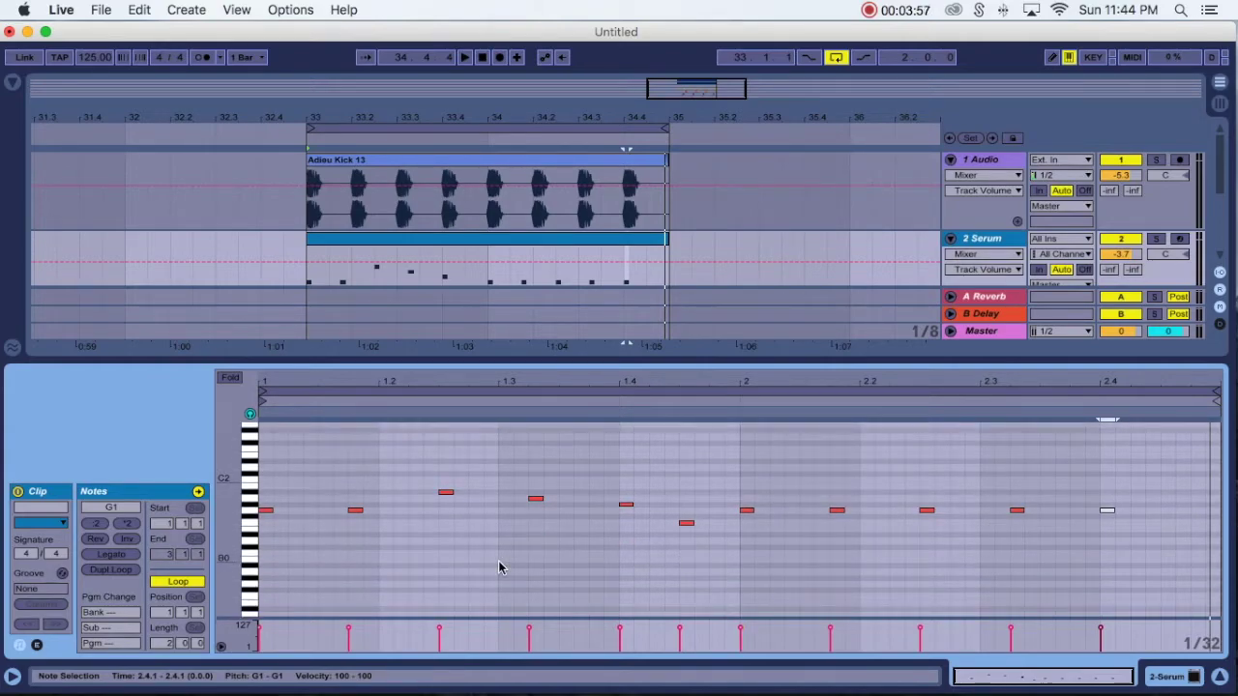
click(1220, 677)
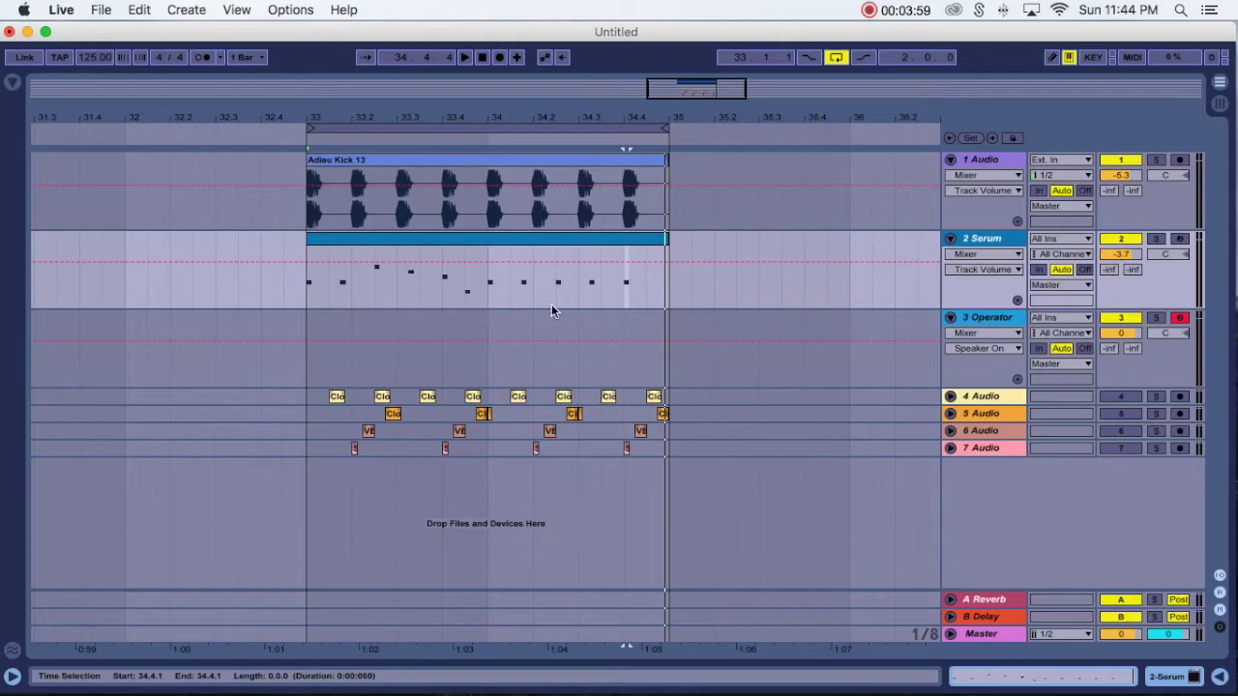
double_click(353, 237)
key(space)
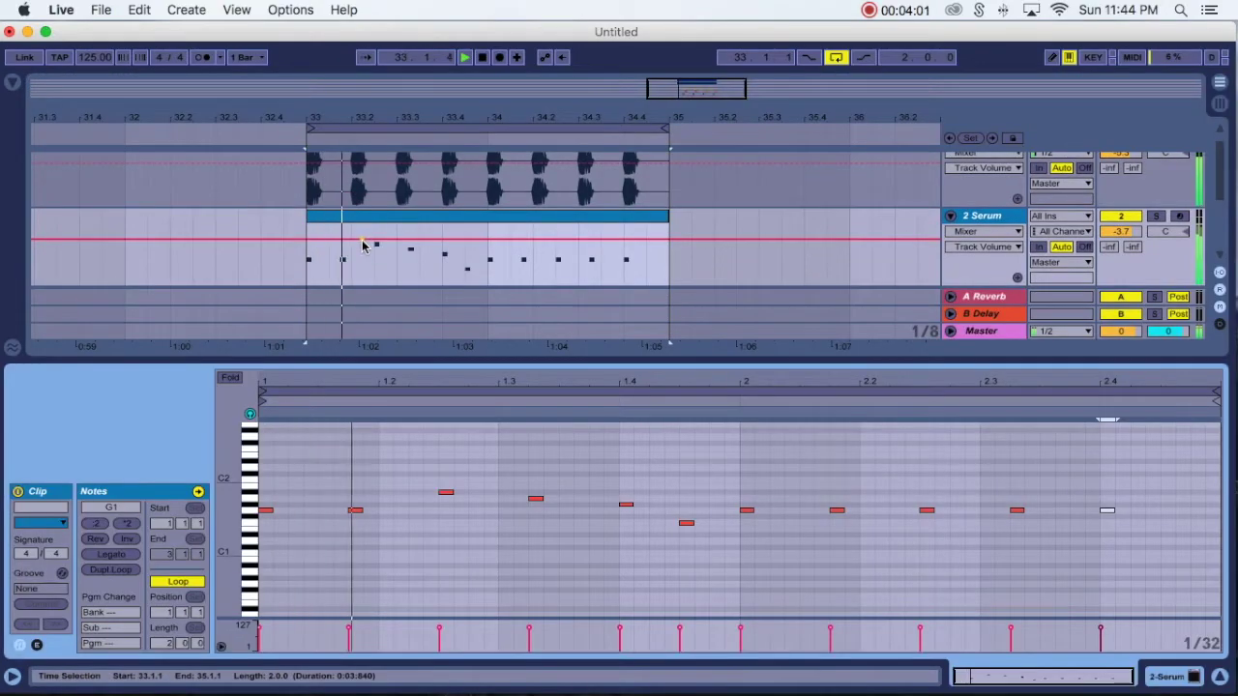
click(1220, 678)
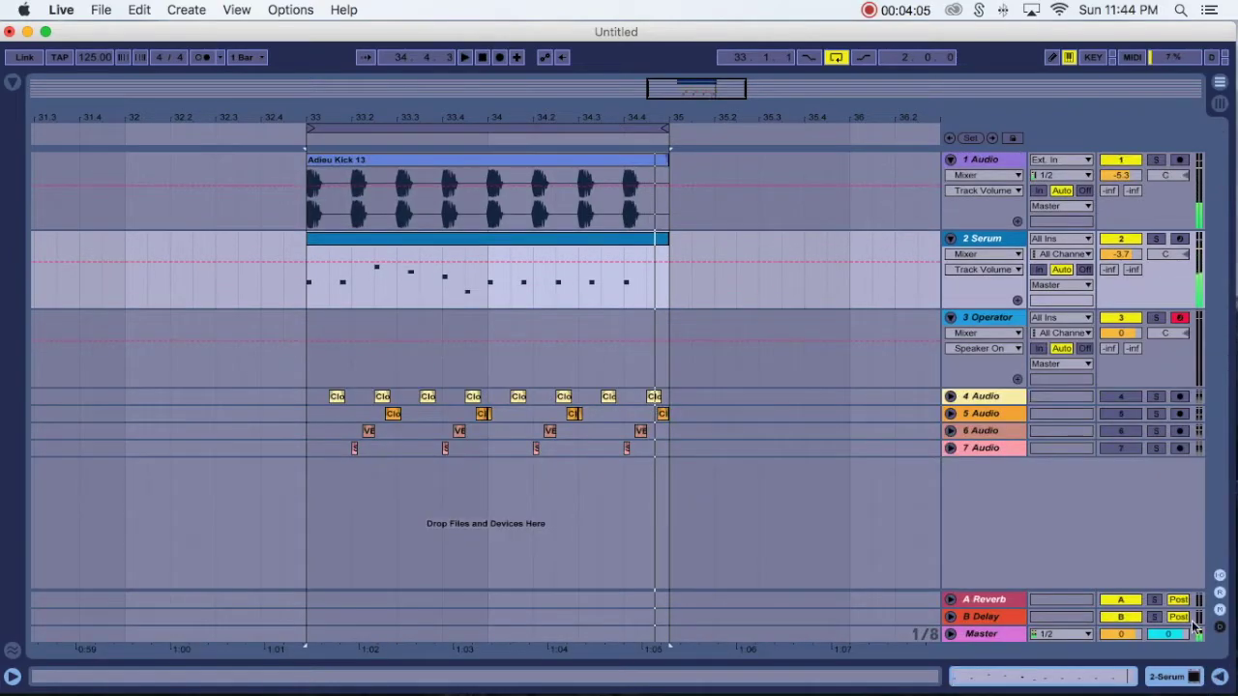
Step: Add an EQ Eight to the Serum track and make band 1 a steep low cut at 130 Hz
double_click(976, 239)
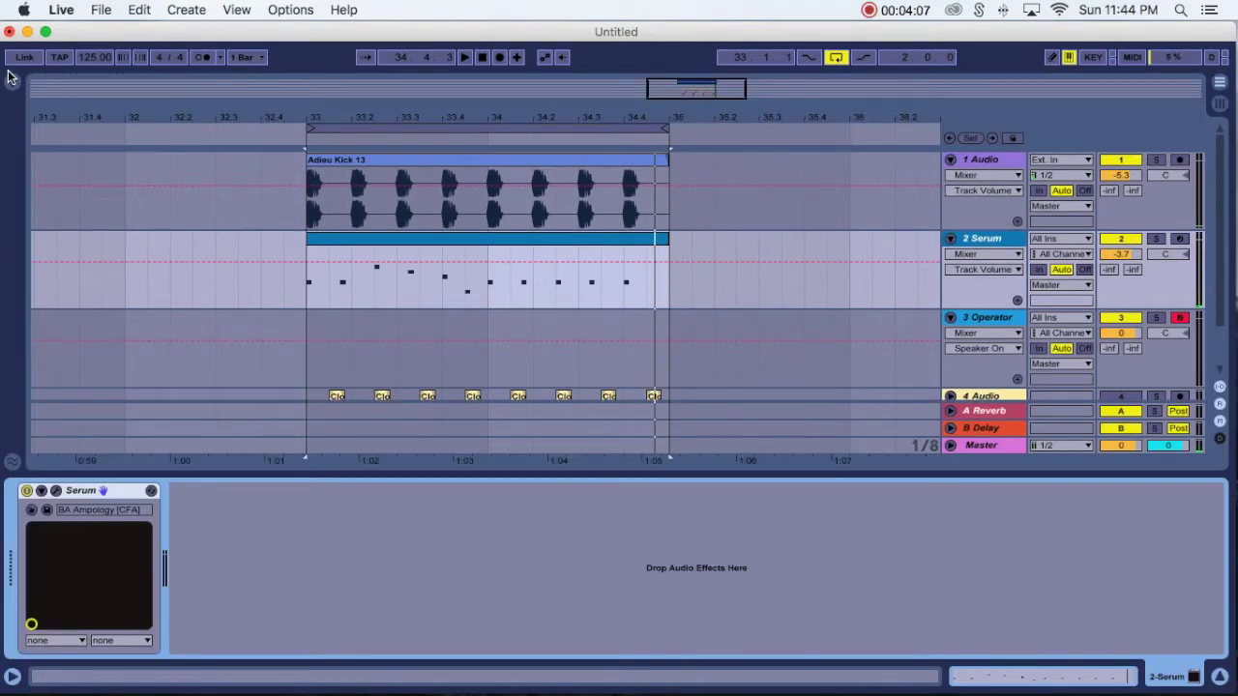
click(14, 83)
click(37, 172)
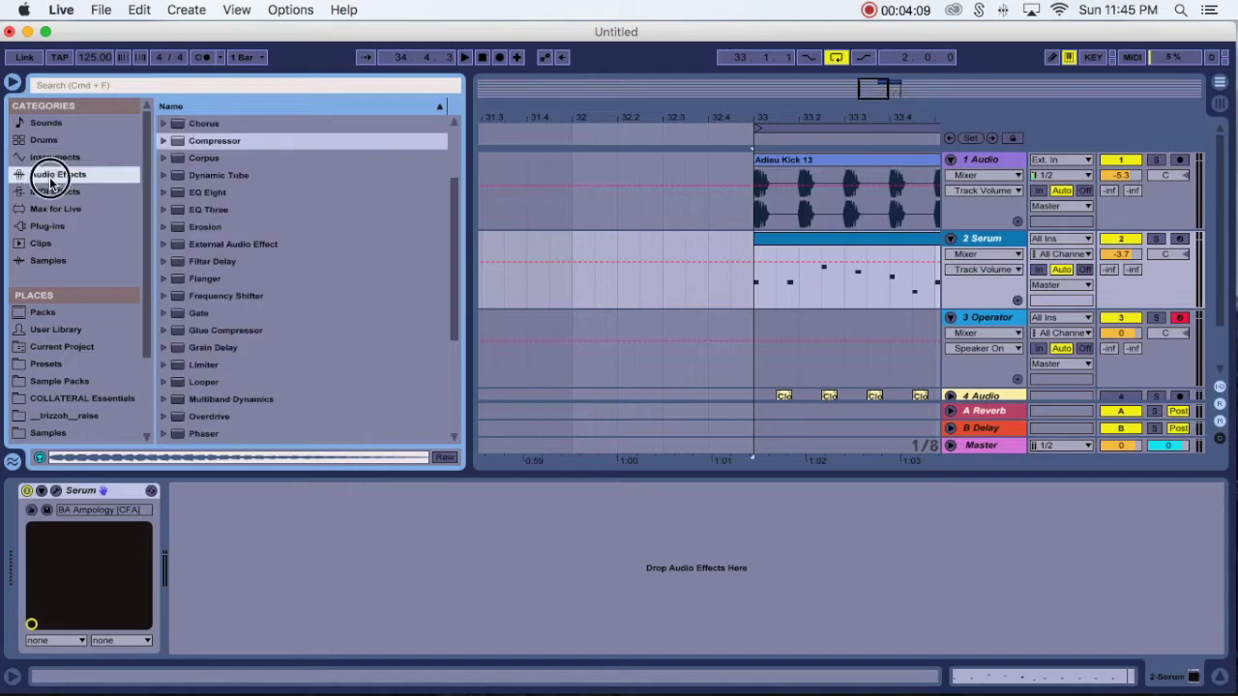
drag(209, 195, 317, 569)
click(247, 632)
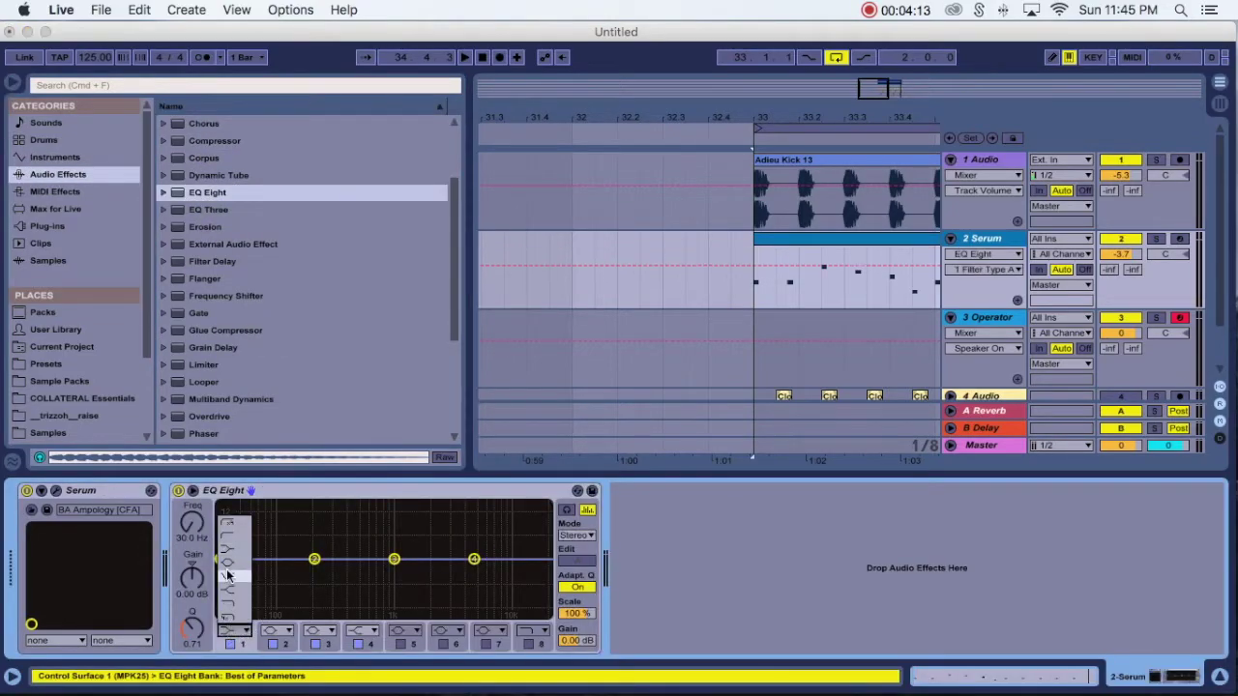
click(230, 523)
drag(220, 572, 289, 572)
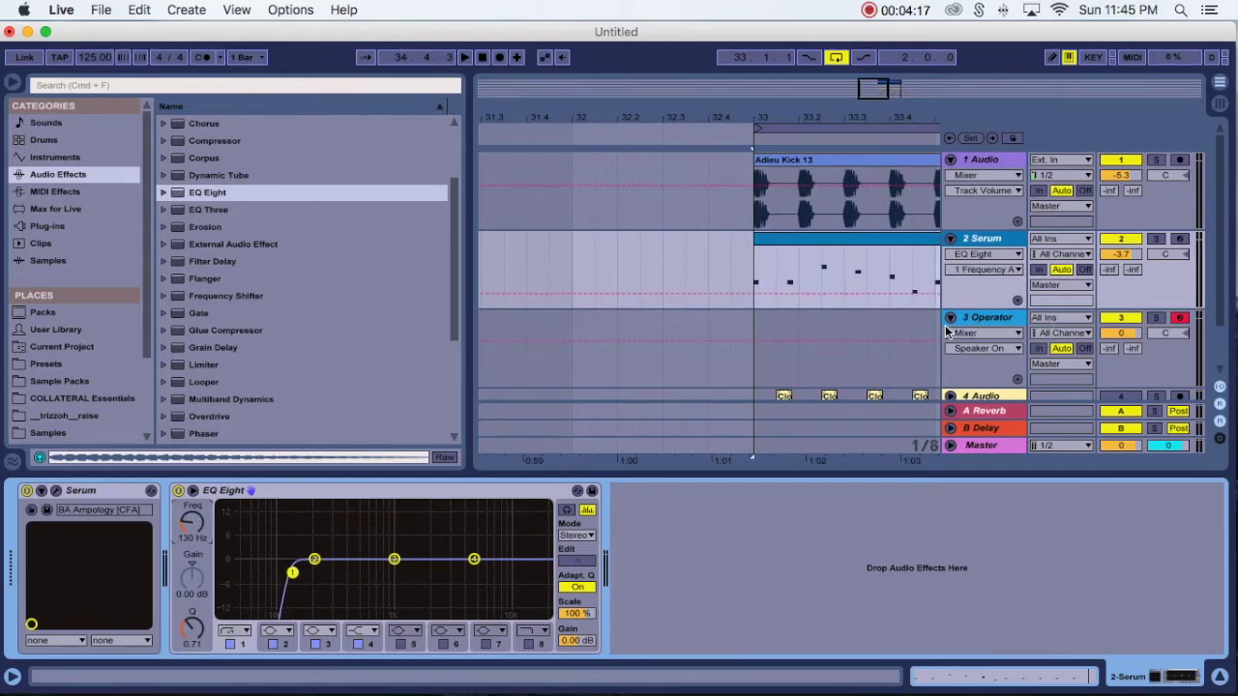
Step: Add a Compressor after the Serum track's EQ Eight, expand its sidechain section and enable Sidechain
click(946, 331)
scroll(930, 341, right, 3)
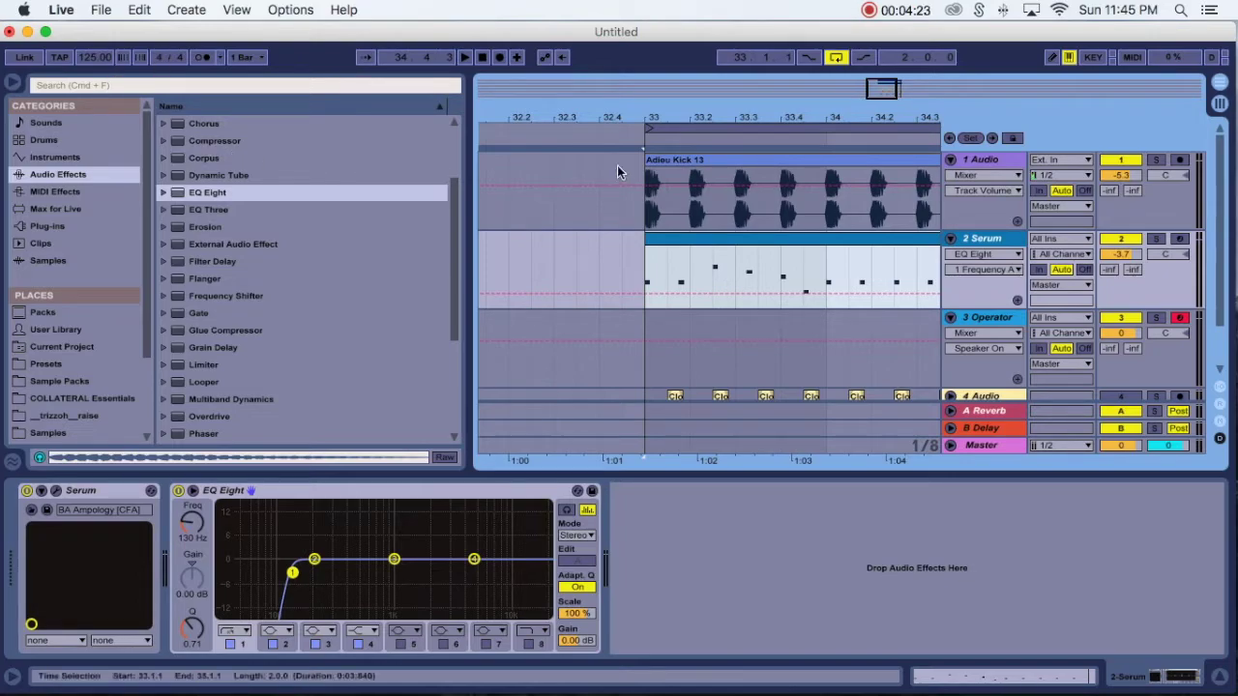
drag(631, 108, 478, 133)
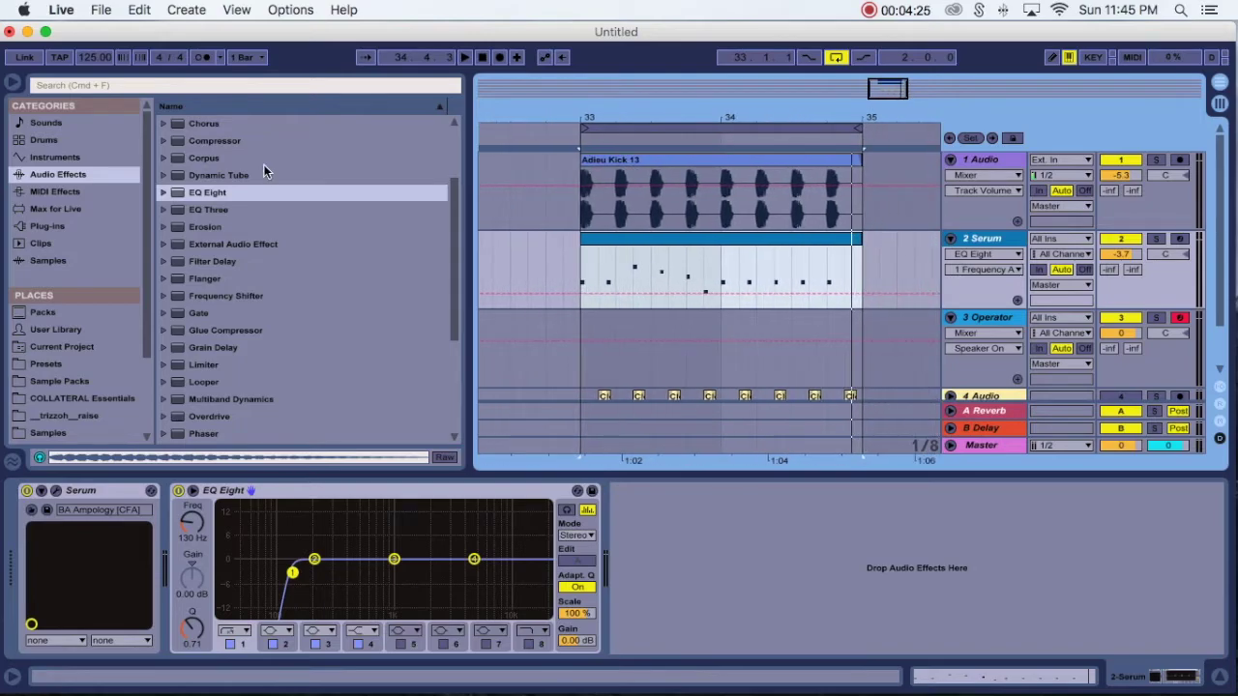
drag(201, 141, 636, 530)
click(626, 490)
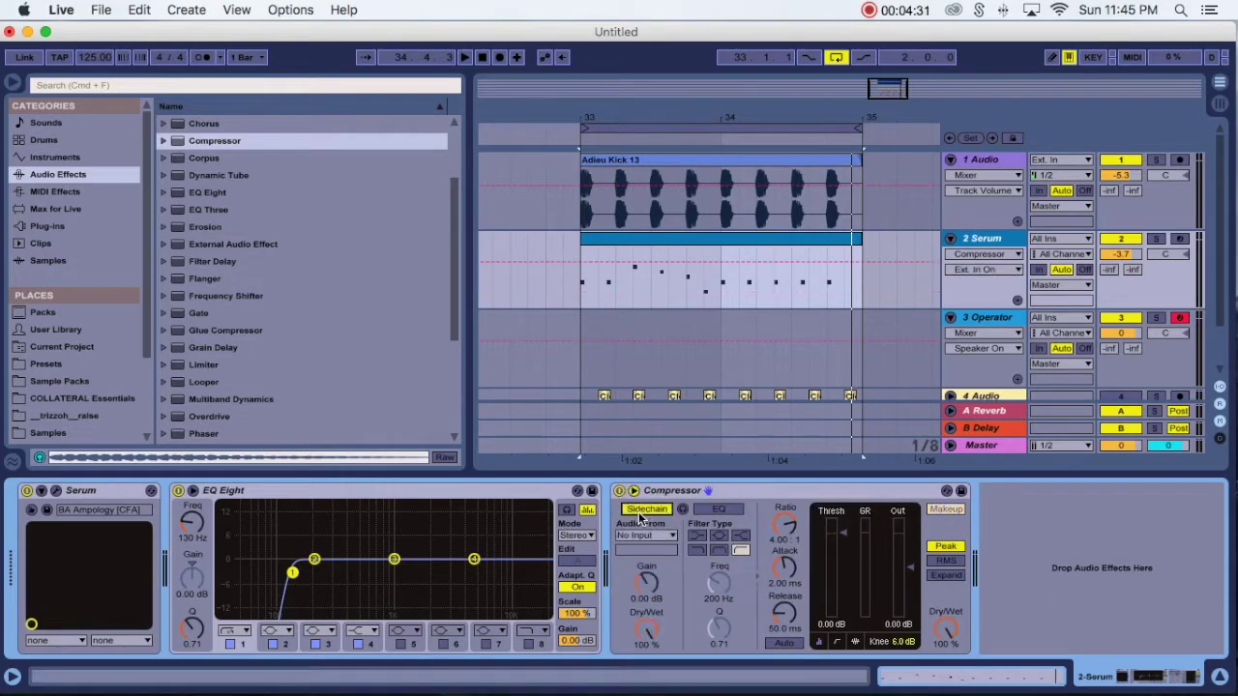
Step: Set the compressor's sidechain source to 1-Audio and its sidechain gain to 8.13 dB during playback
click(646, 535)
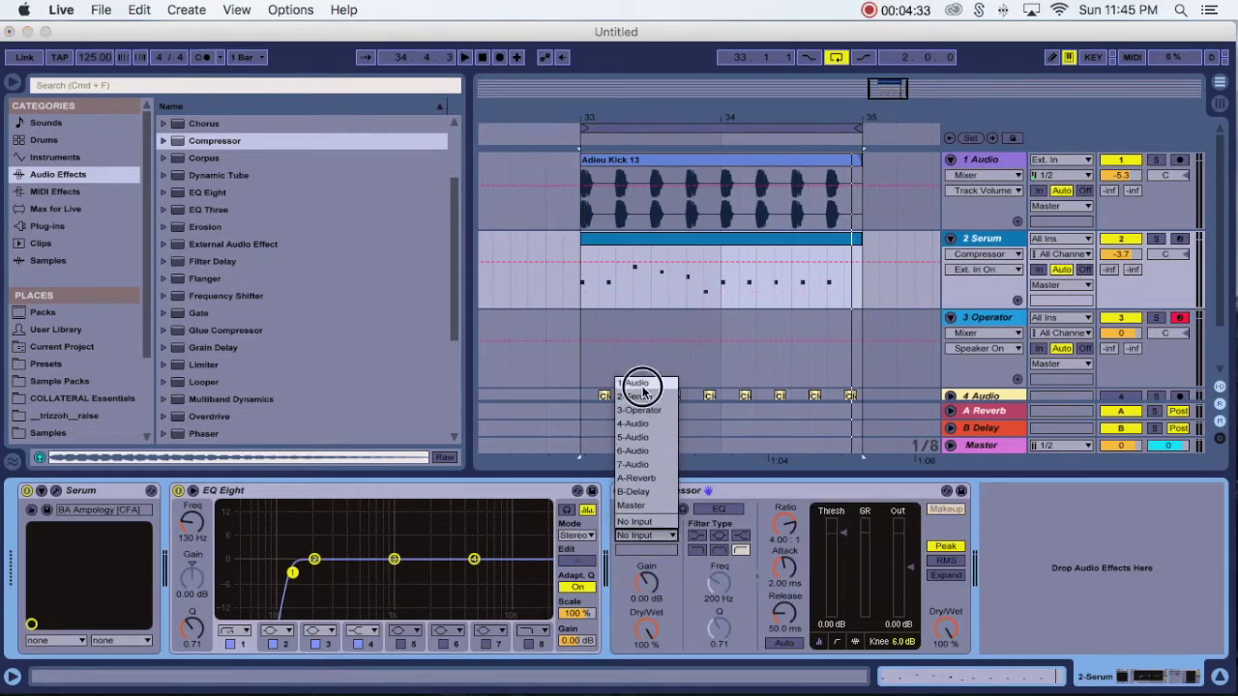
click(635, 384)
key(space)
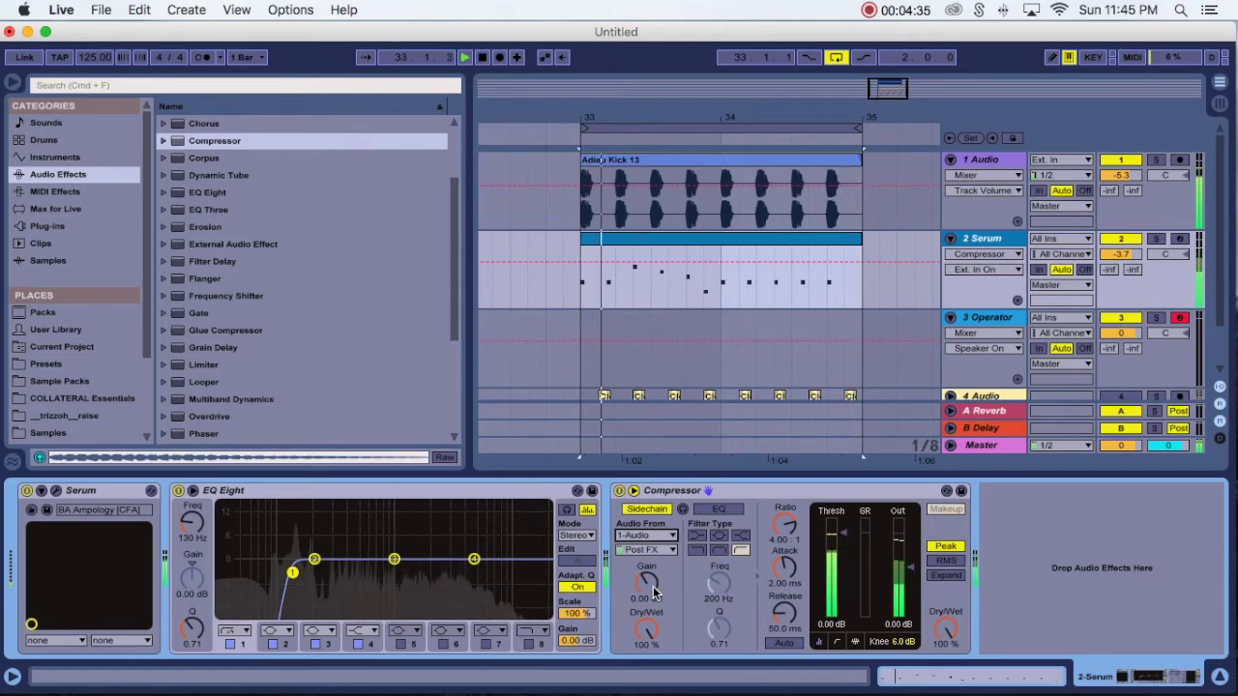
mouse_move(645, 582)
mouse_down()
mouse_move(646, 561)
mouse_move(654, 601)
mouse_up()
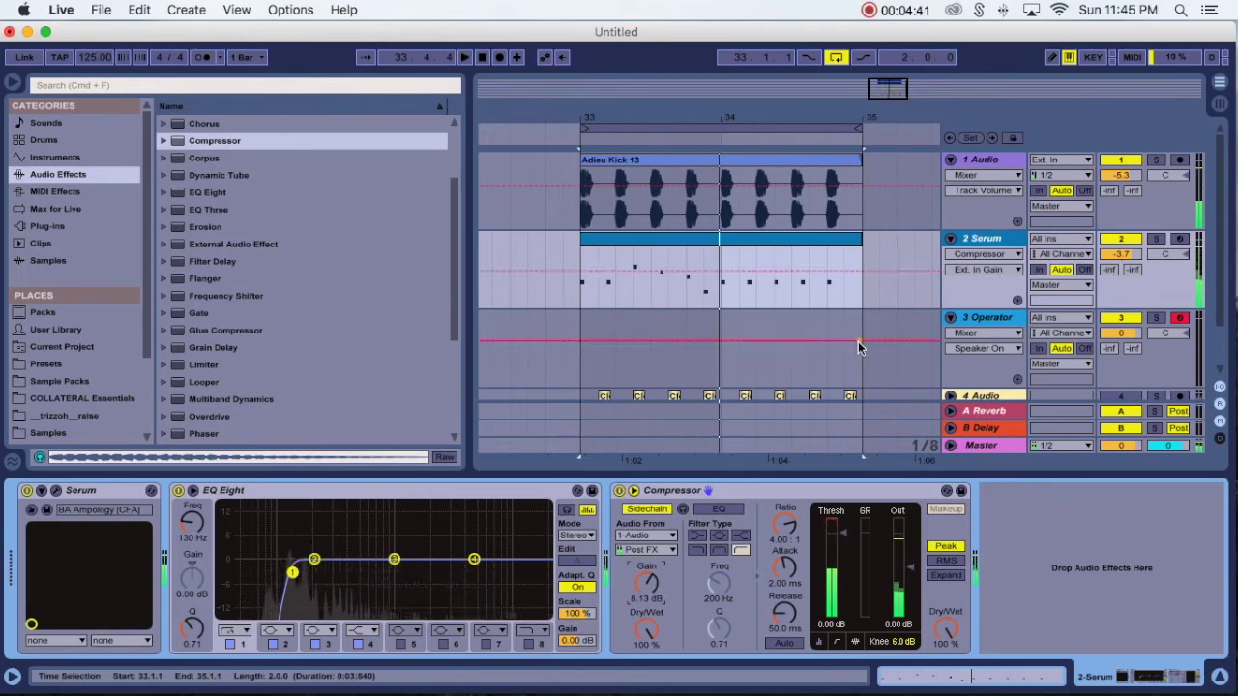
Step: Copy the two-bar Serum clip to the Operator track at bar 33
click(815, 240)
key(space)
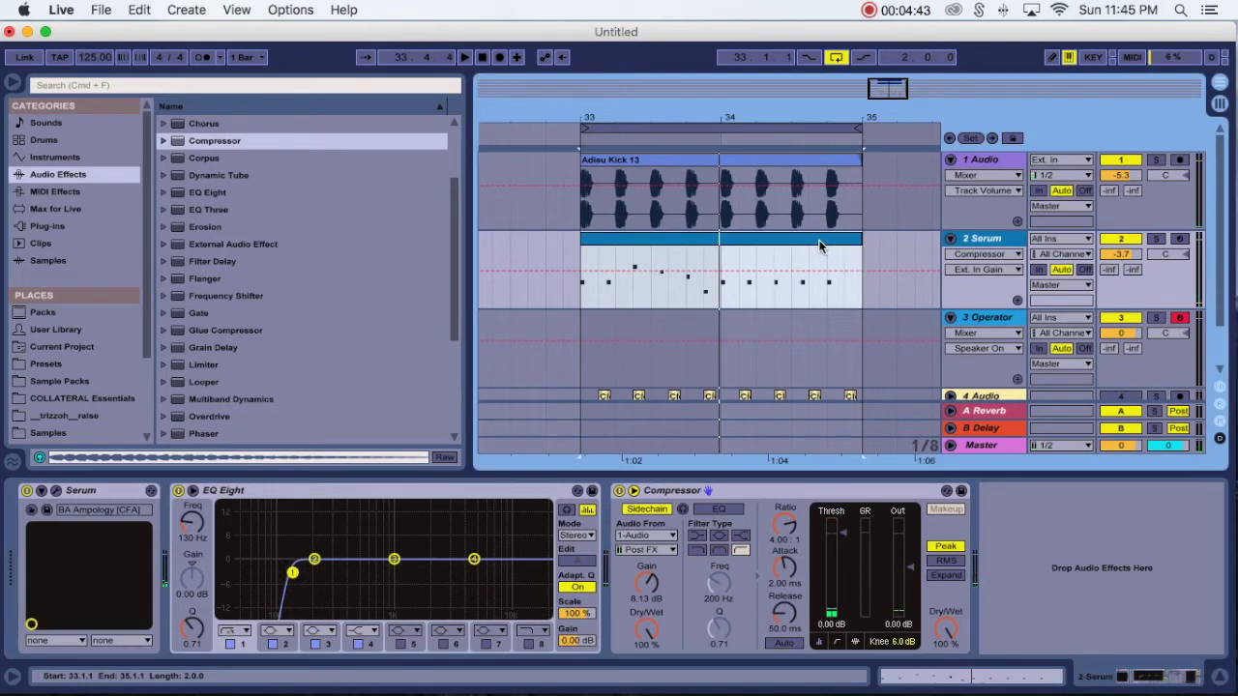
click(580, 327)
key(super+v)
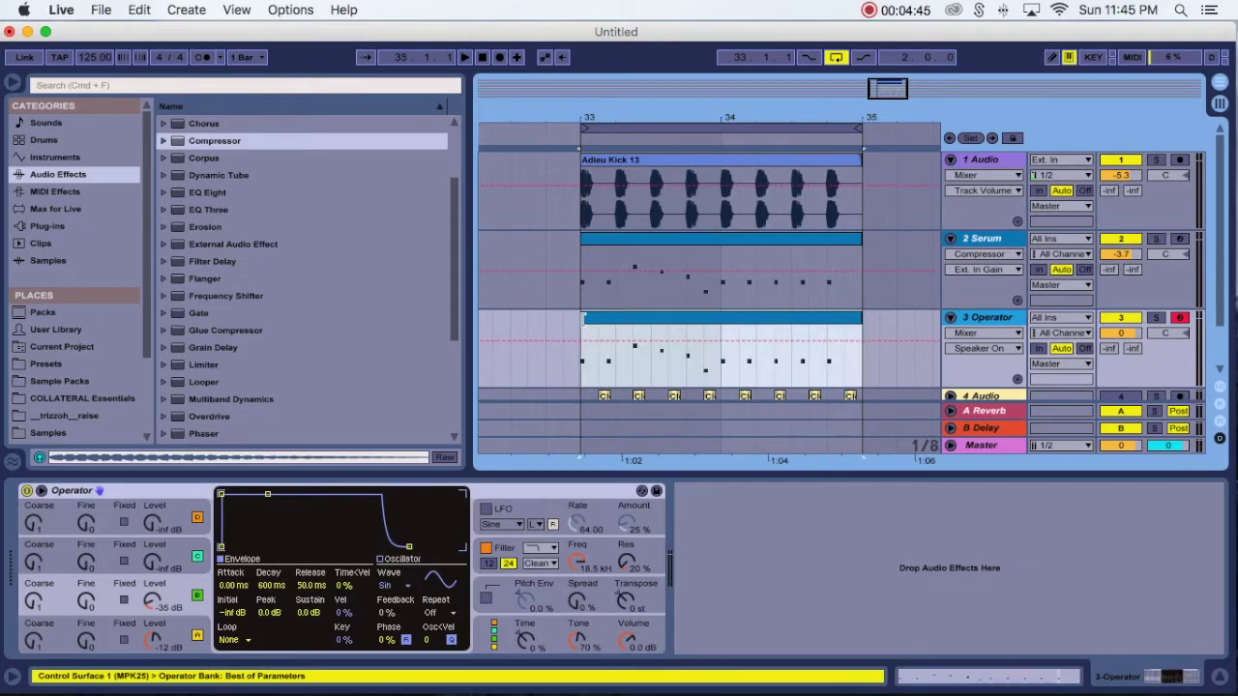
Step: Solo the Operator track and play its copied clip
click(1152, 322)
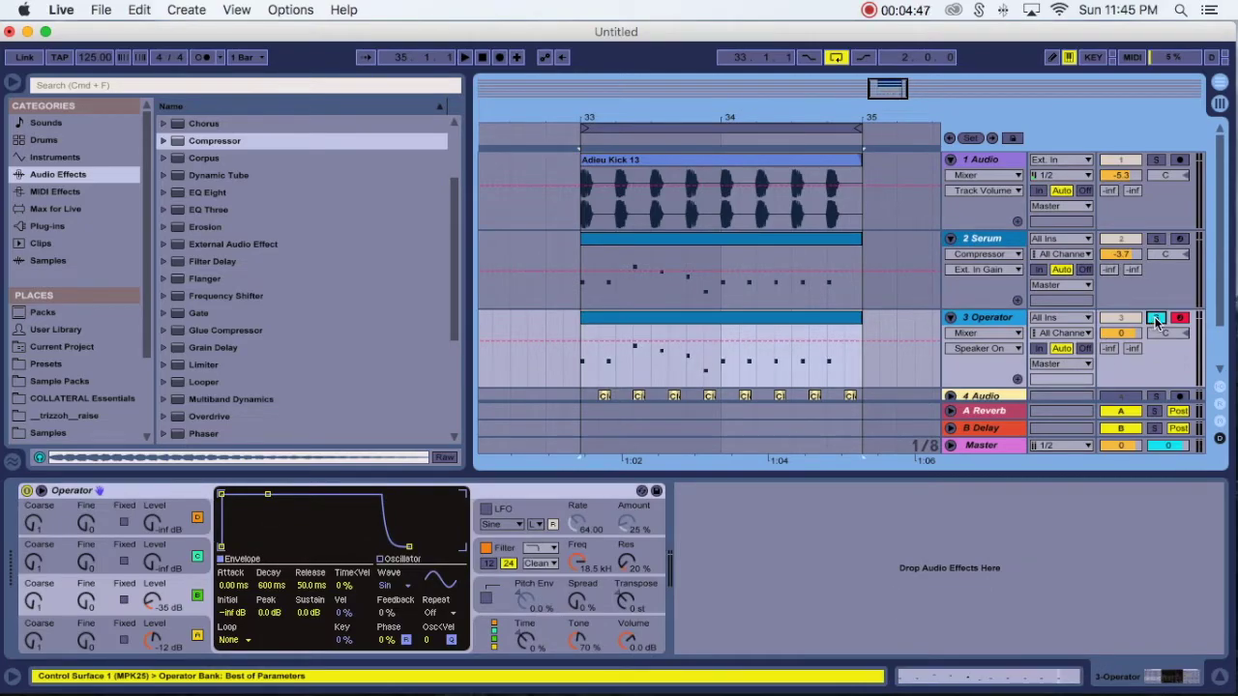
click(790, 323)
key(space)
Step: Transpose all notes in the Operator clip down one octave to the F0–A#0 range
double_click(783, 320)
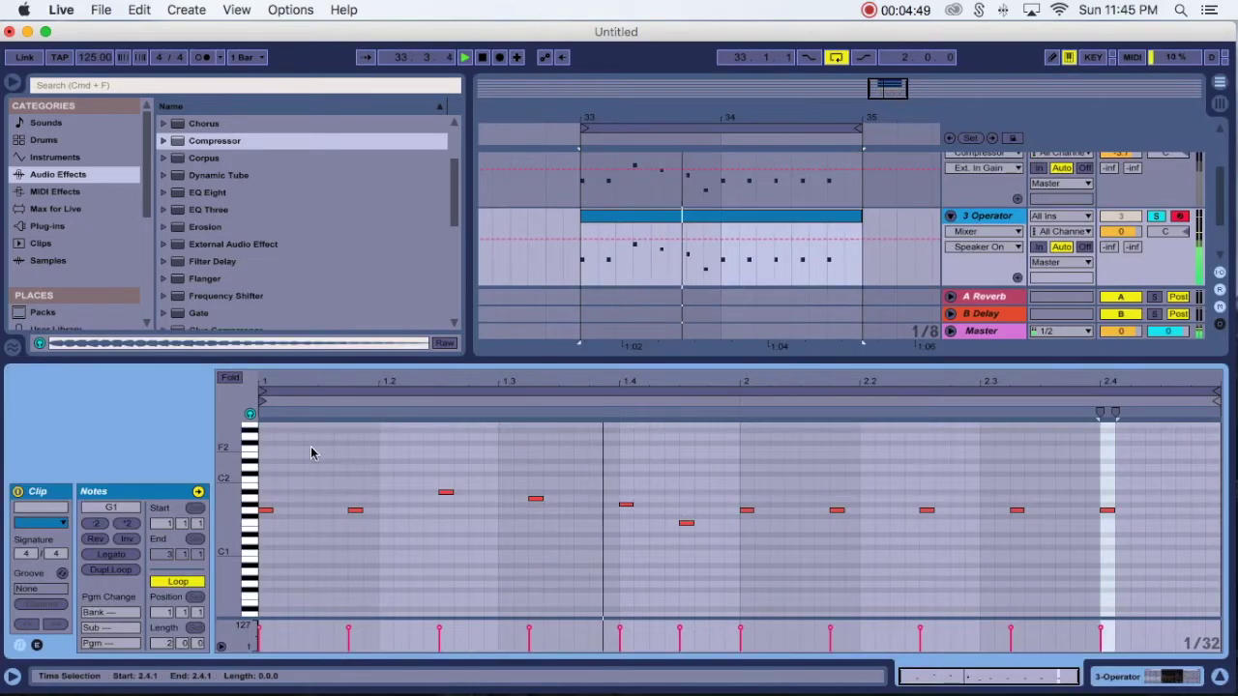
drag(266, 441, 1148, 562)
key(Down)
key(Down)
key(Down)
key(Down)
key(Down)
key(Down)
key(Down)
key(Down)
key(Down)
key(Down)
key(Down)
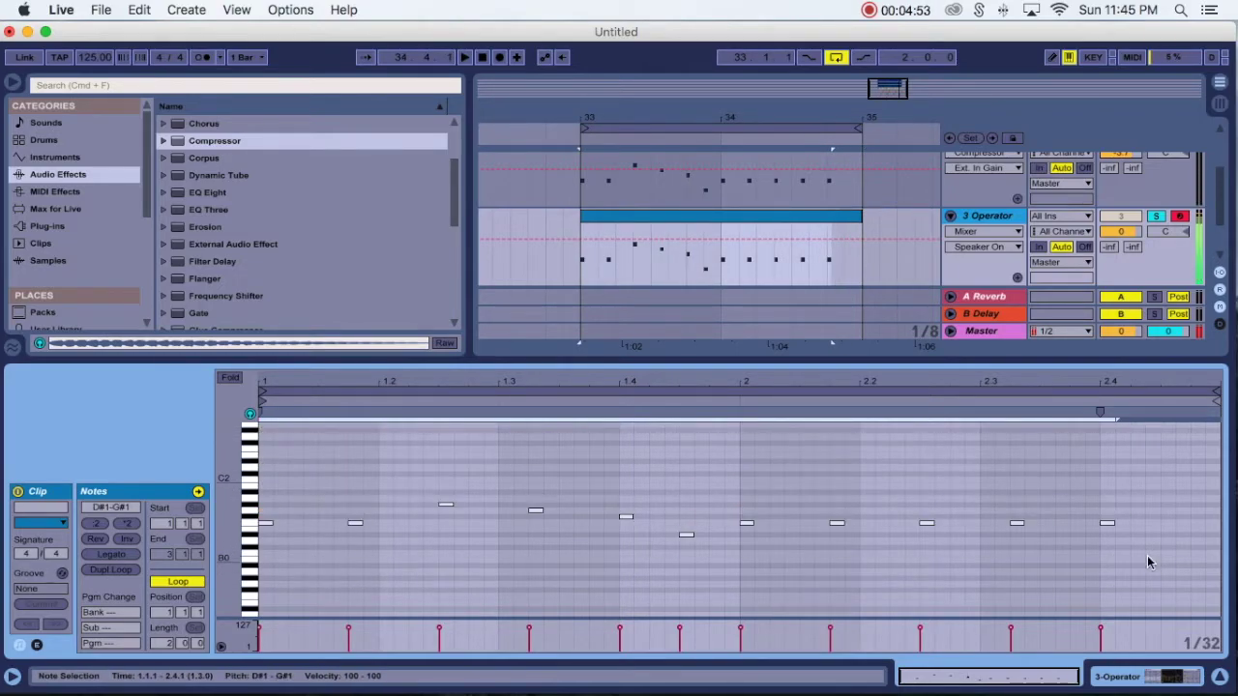
key(Down)
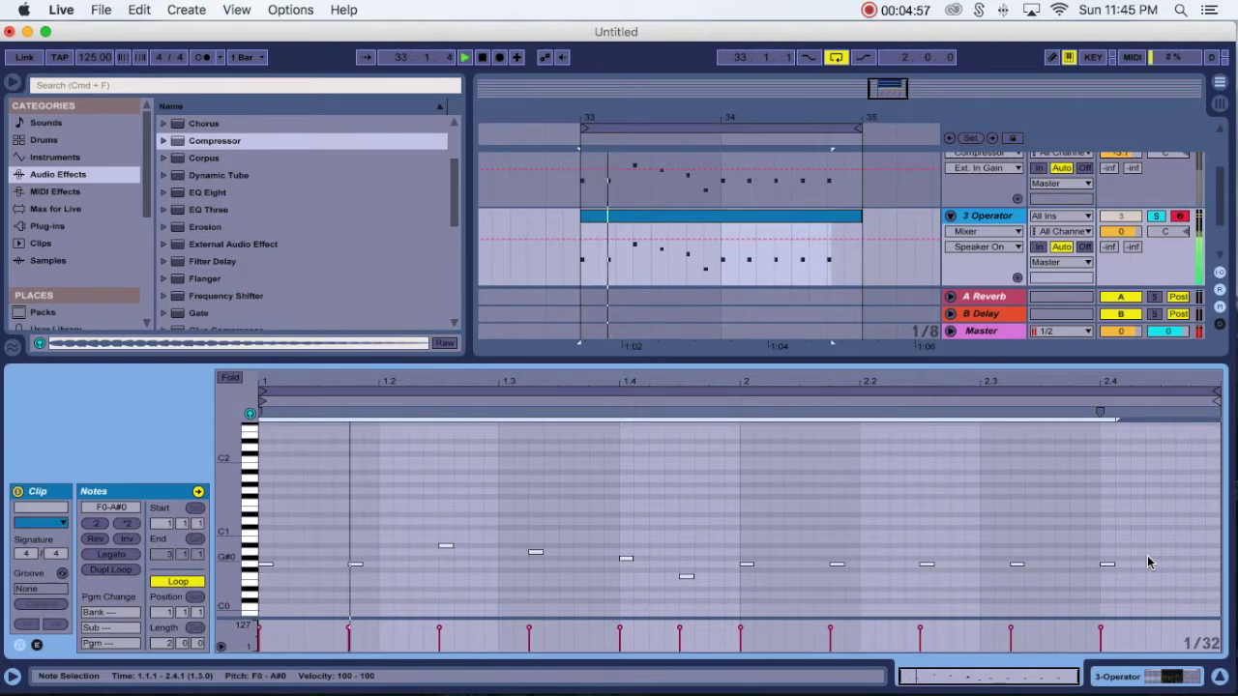
Step: Lengthen all notes in the Operator clip to sixteenth notes and check the sub bass by playback
drag(263, 487, 1132, 564)
key(space)
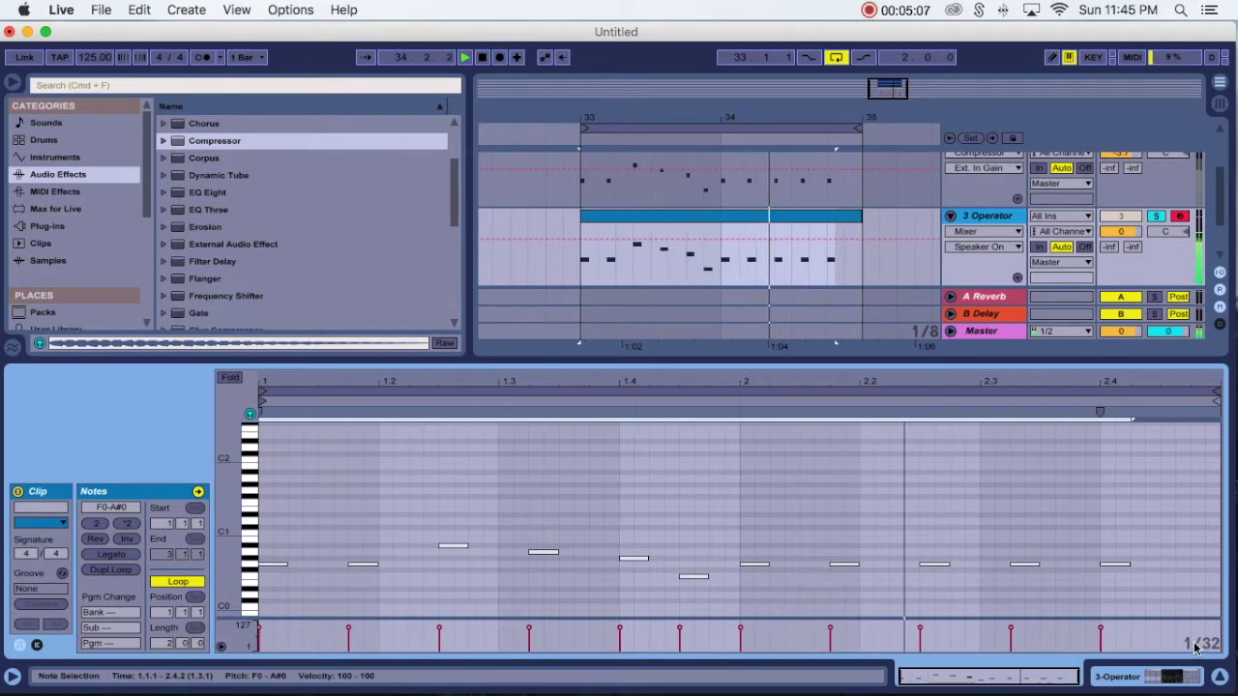
click(1219, 678)
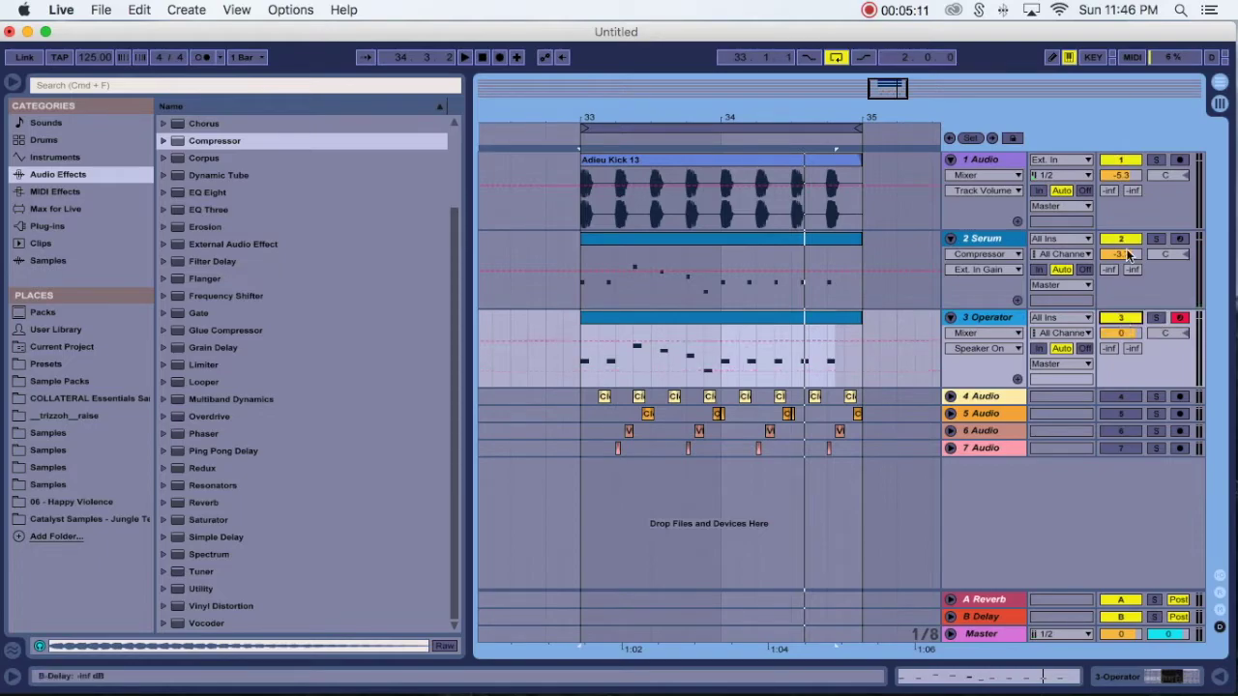
Step: Fold the Operator track and activate audio tracks 4 to 7
click(951, 318)
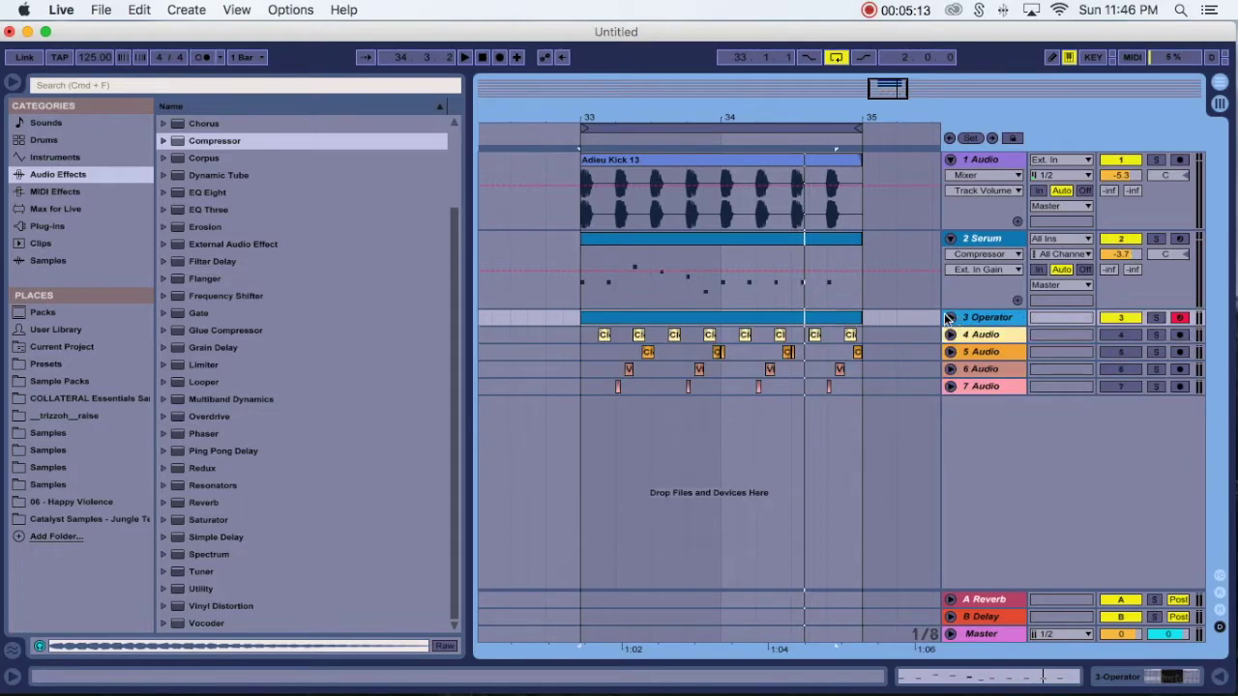
click(1122, 335)
click(1122, 352)
click(1120, 369)
click(1114, 387)
click(547, 338)
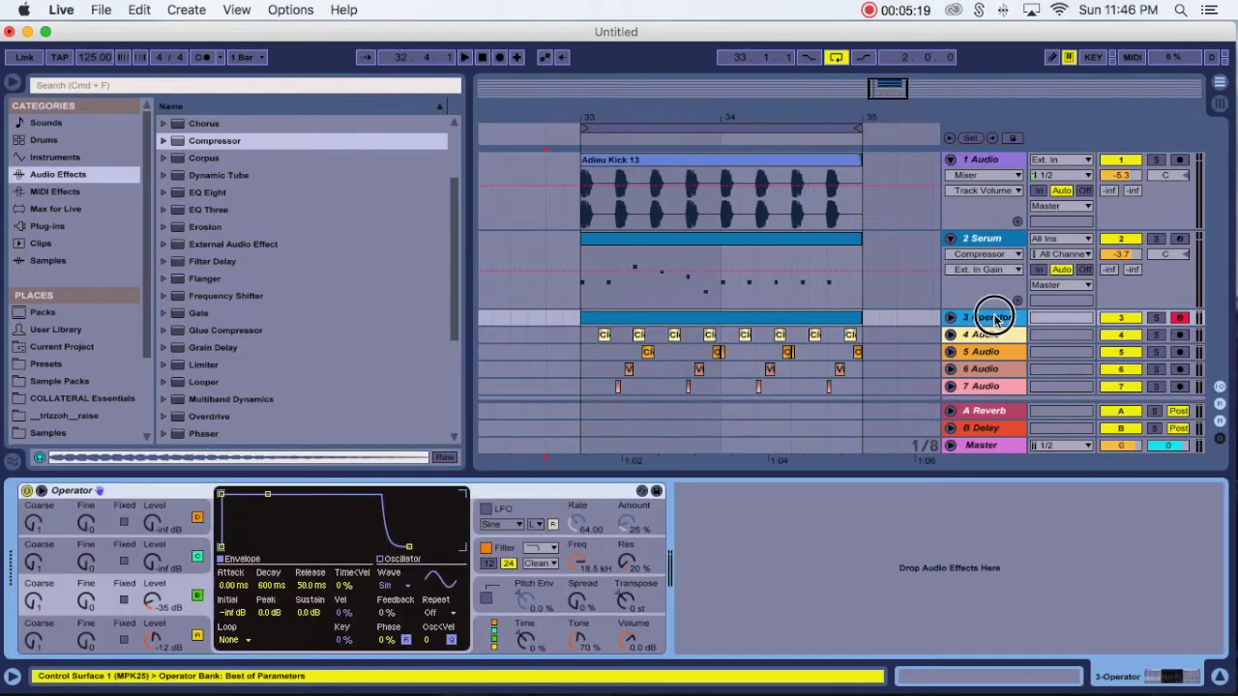
Step: Add a Compressor after Operator on the Operator track and set its ratio to 5:1
double_click(990, 317)
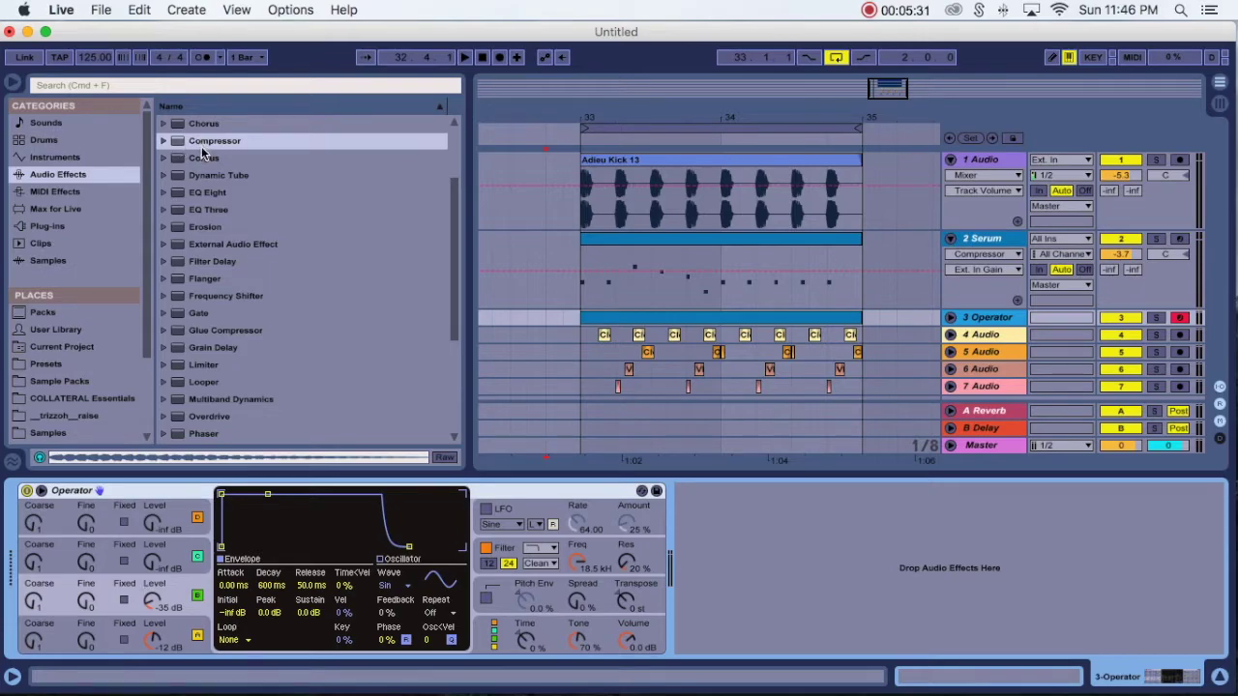
scroll(190, 167, up, 3)
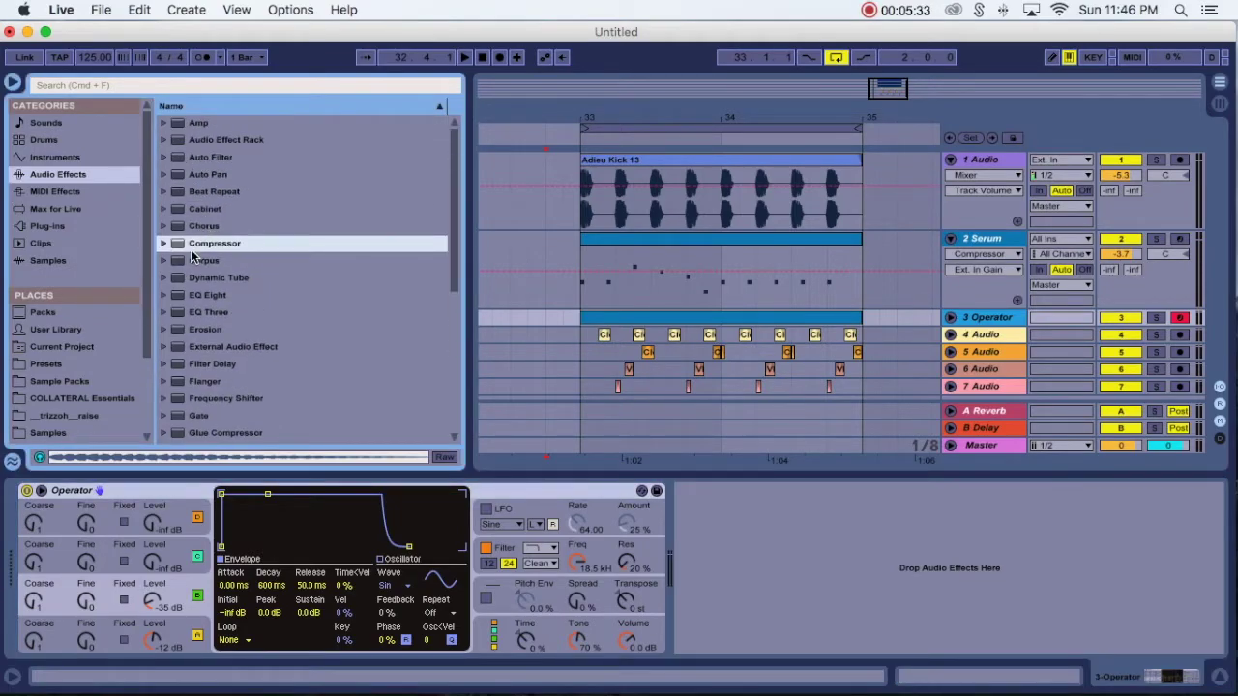
drag(193, 250, 758, 531)
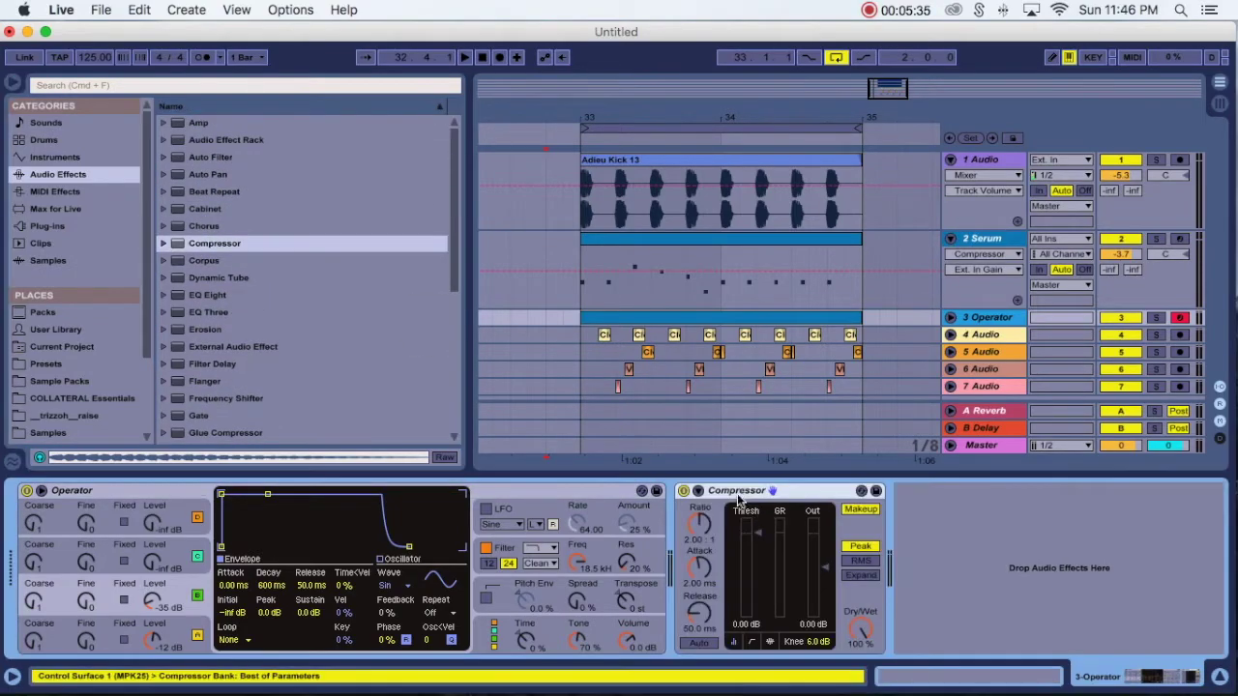
click(705, 523)
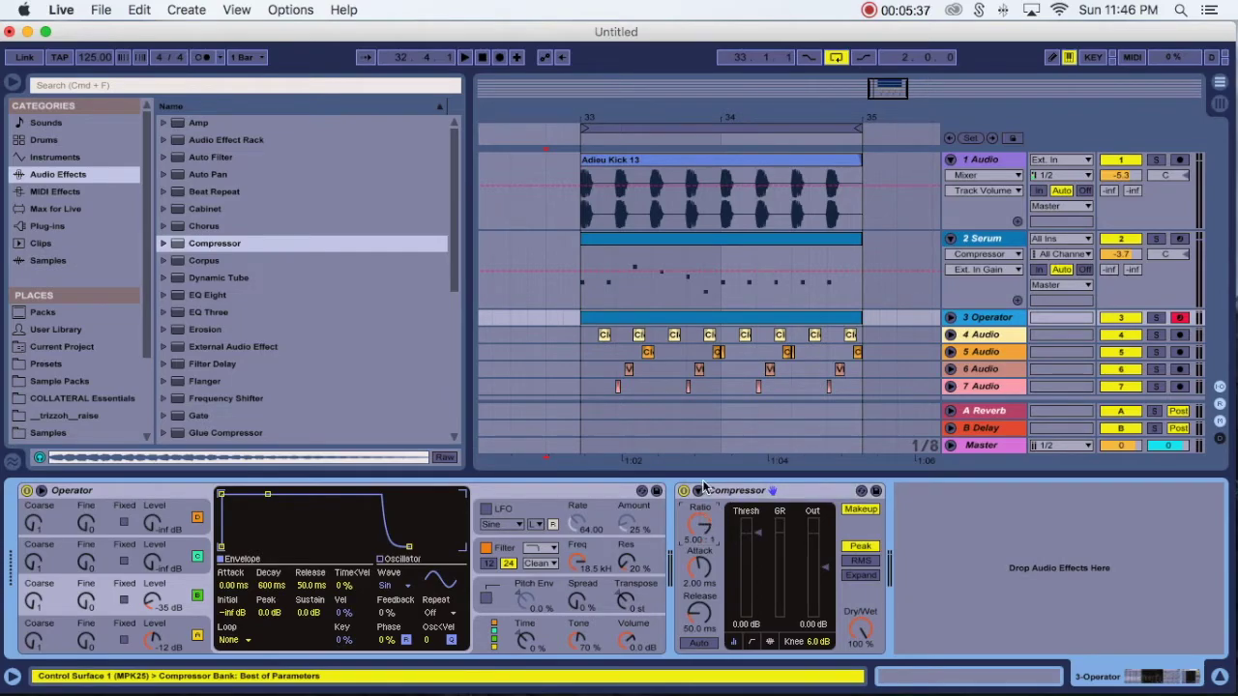
Step: Sidechain the Operator track's Compressor to 1-Audio and raise the sidechain gain to 11.3 dB during playback
click(699, 490)
click(708, 535)
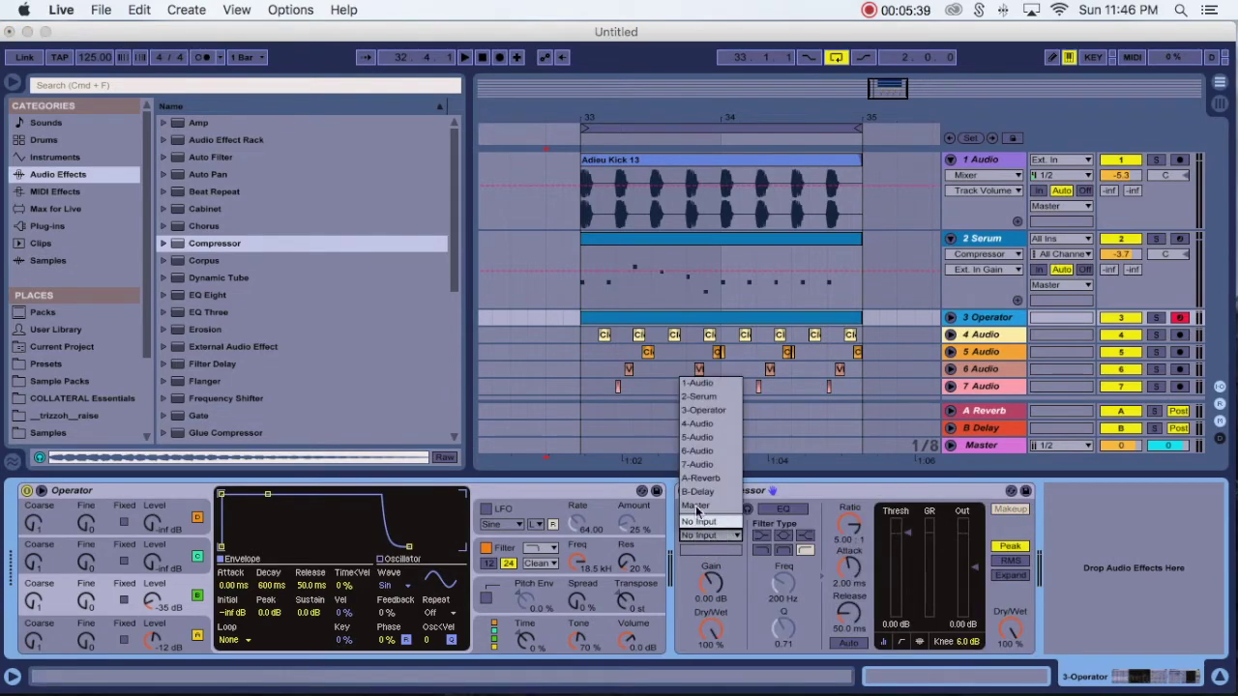
click(697, 383)
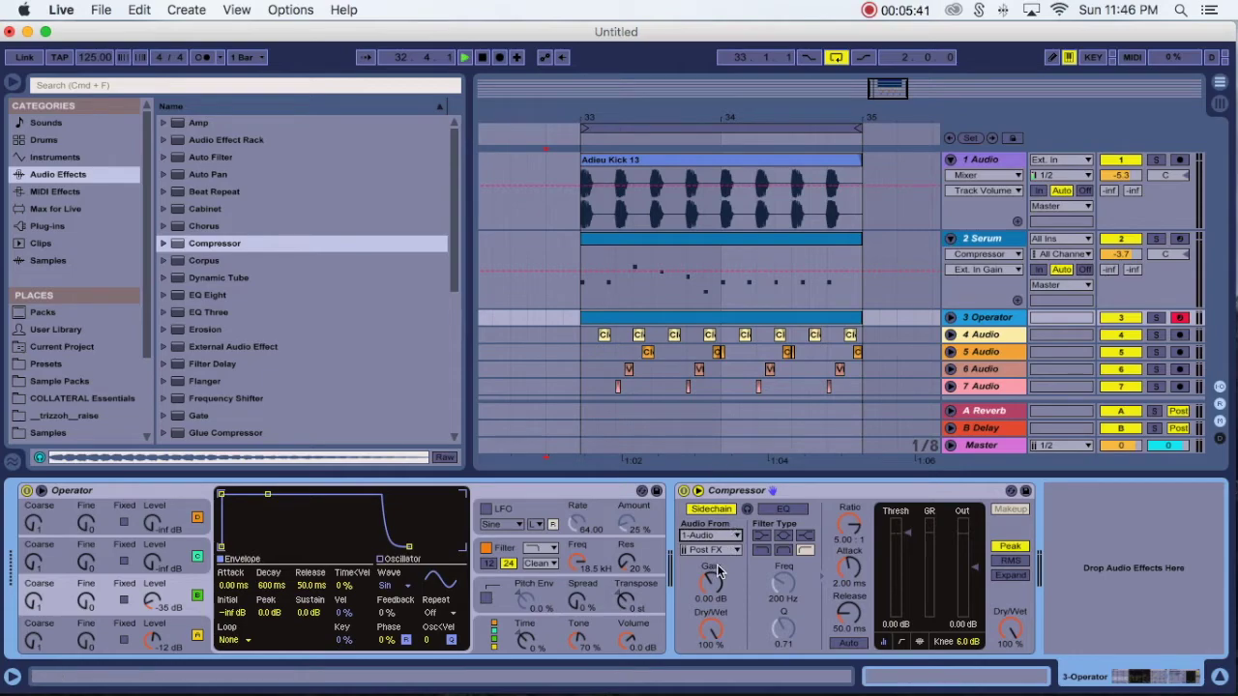
drag(717, 572, 717, 502)
Step: Check the volume levels of all tracks in the Session mixer during playback, then return to the arrangement
key(Tab)
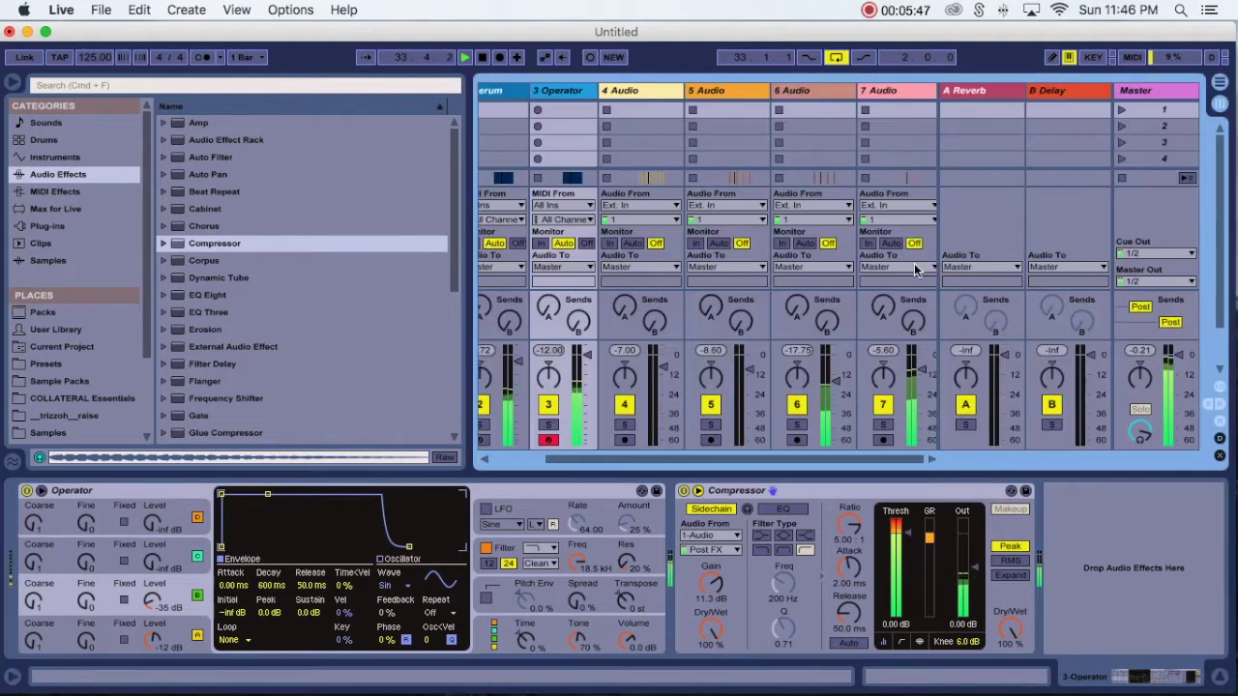
scroll(735, 319, left, 3)
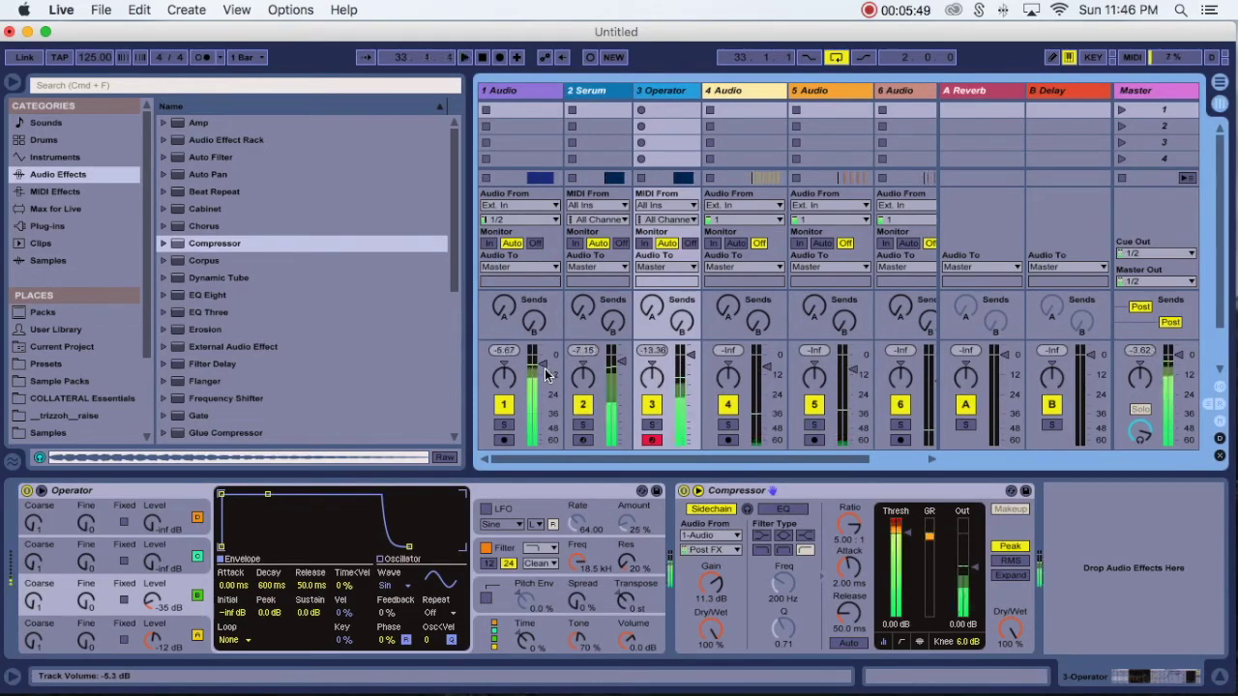
key(space)
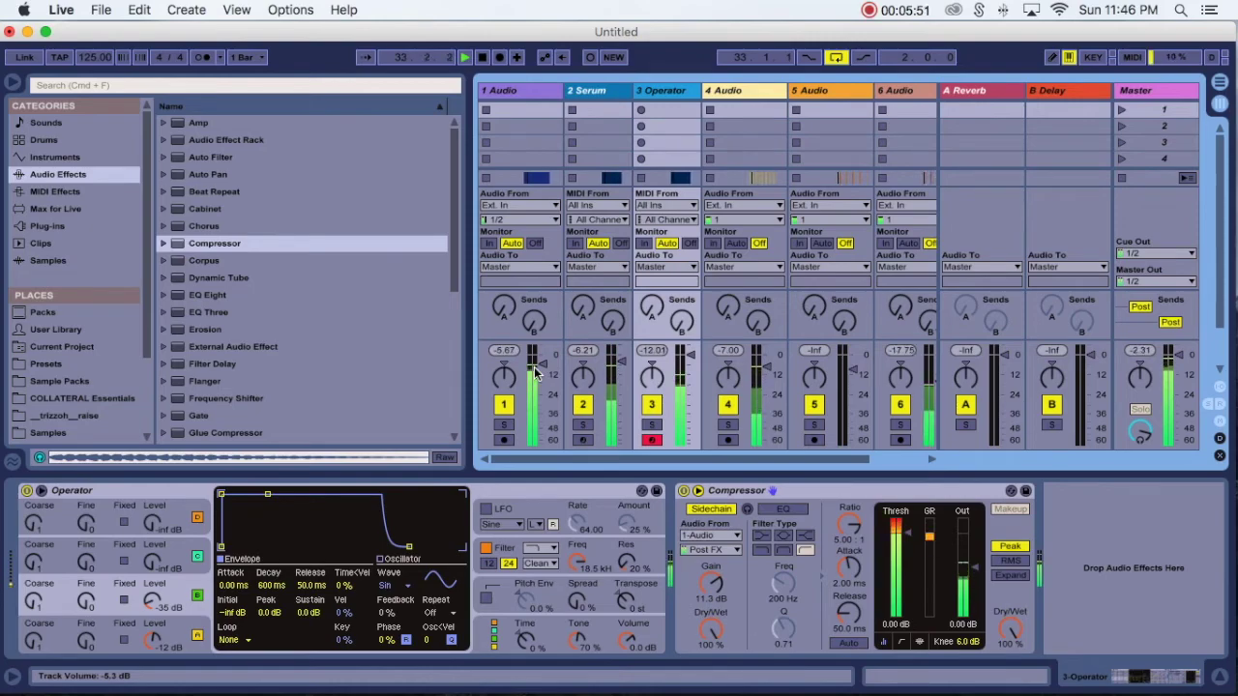
scroll(537, 372, right, 2)
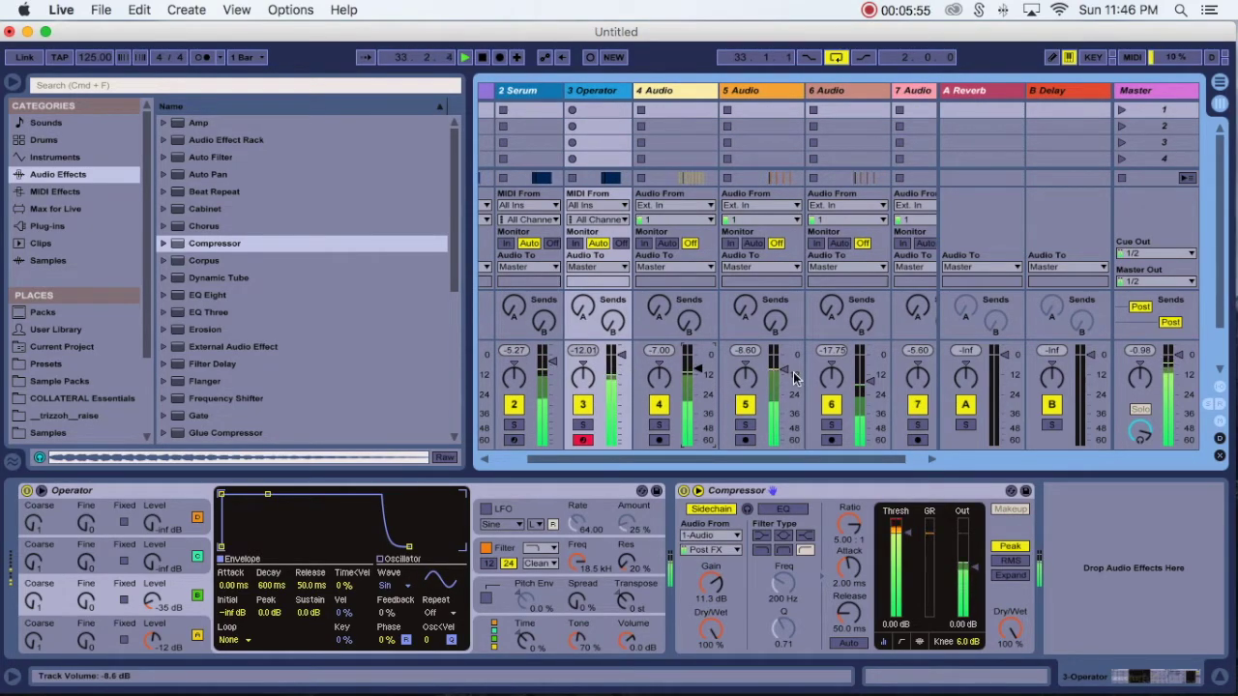
scroll(788, 380, right, 1)
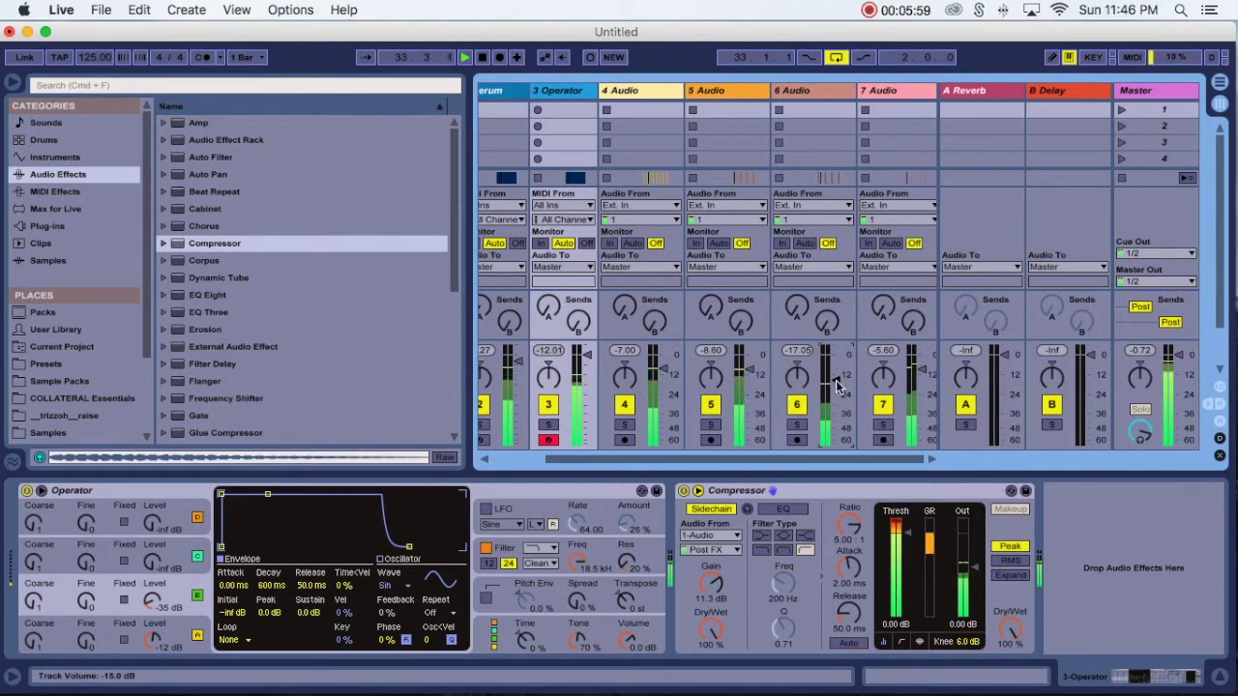
key(Tab)
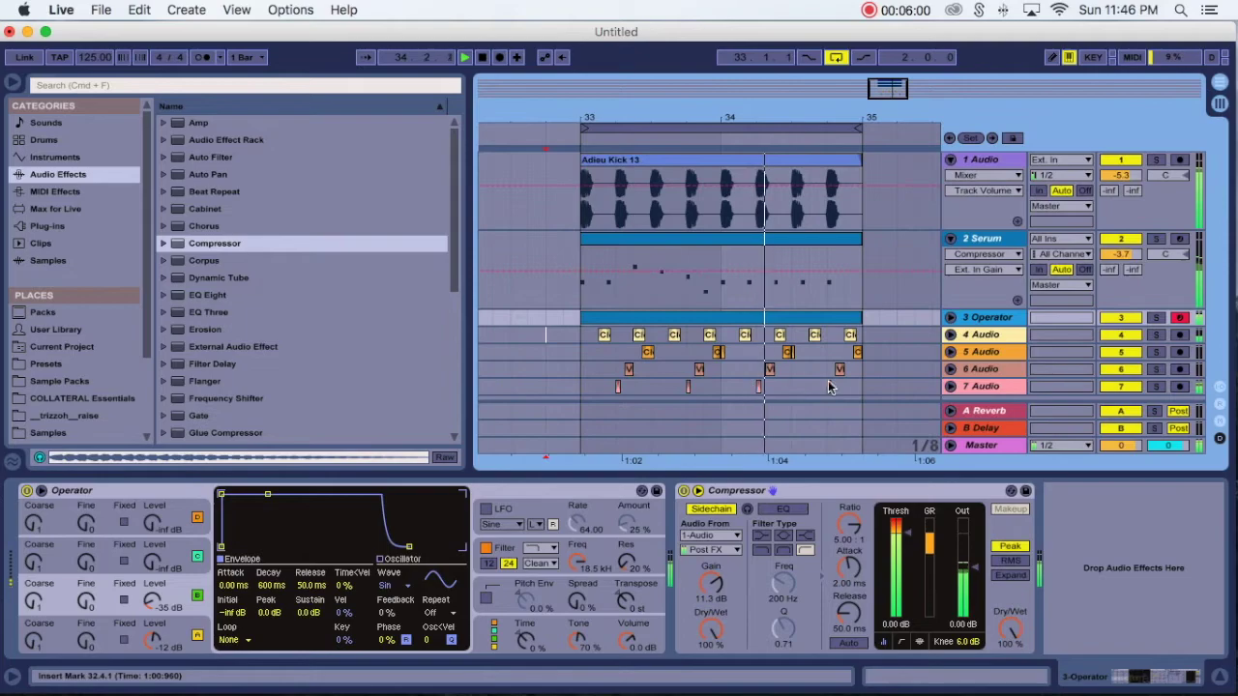
Step: Hide the device view and play the 7 Audio track in solo
click(1219, 676)
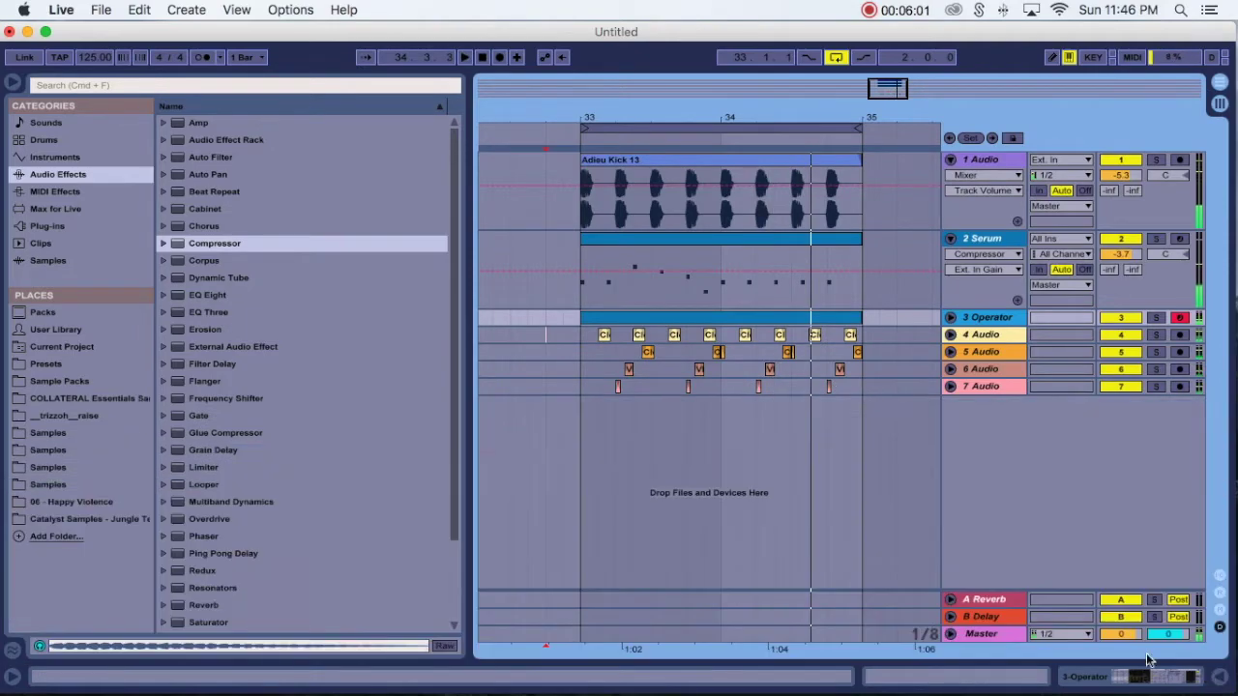
click(619, 383)
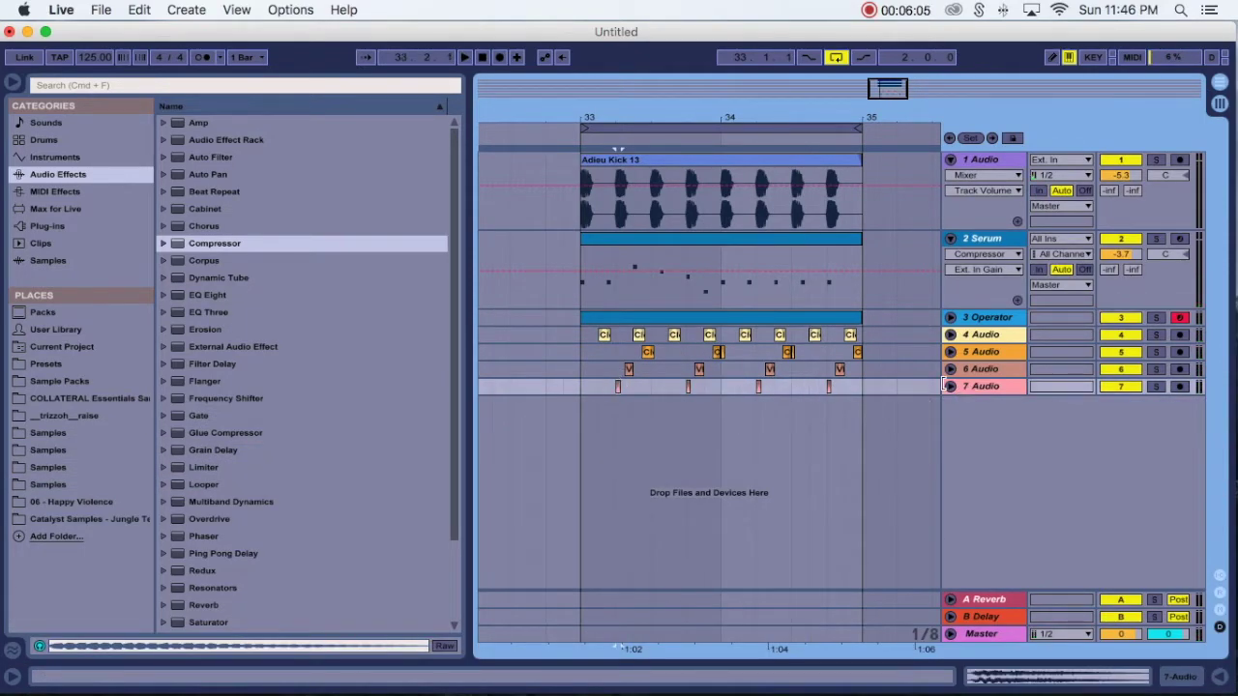
key(space)
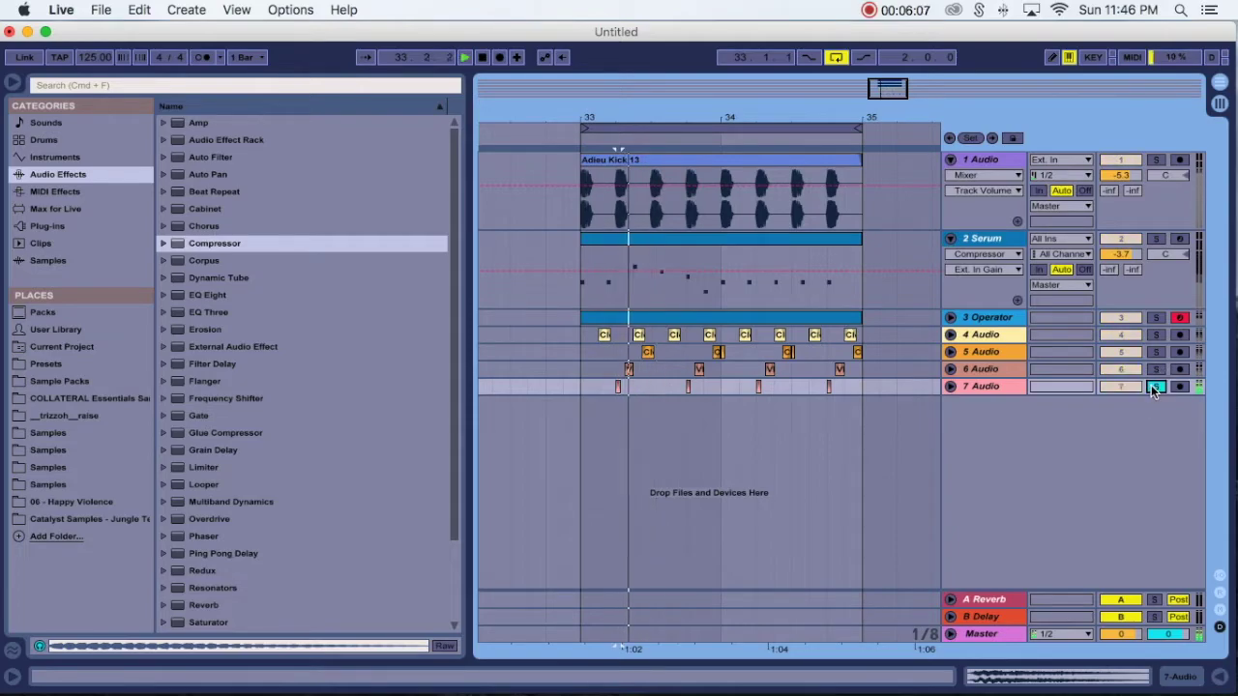
Step: Solo the 5 Audio track, unfold it and set its panning to 20R
click(1157, 352)
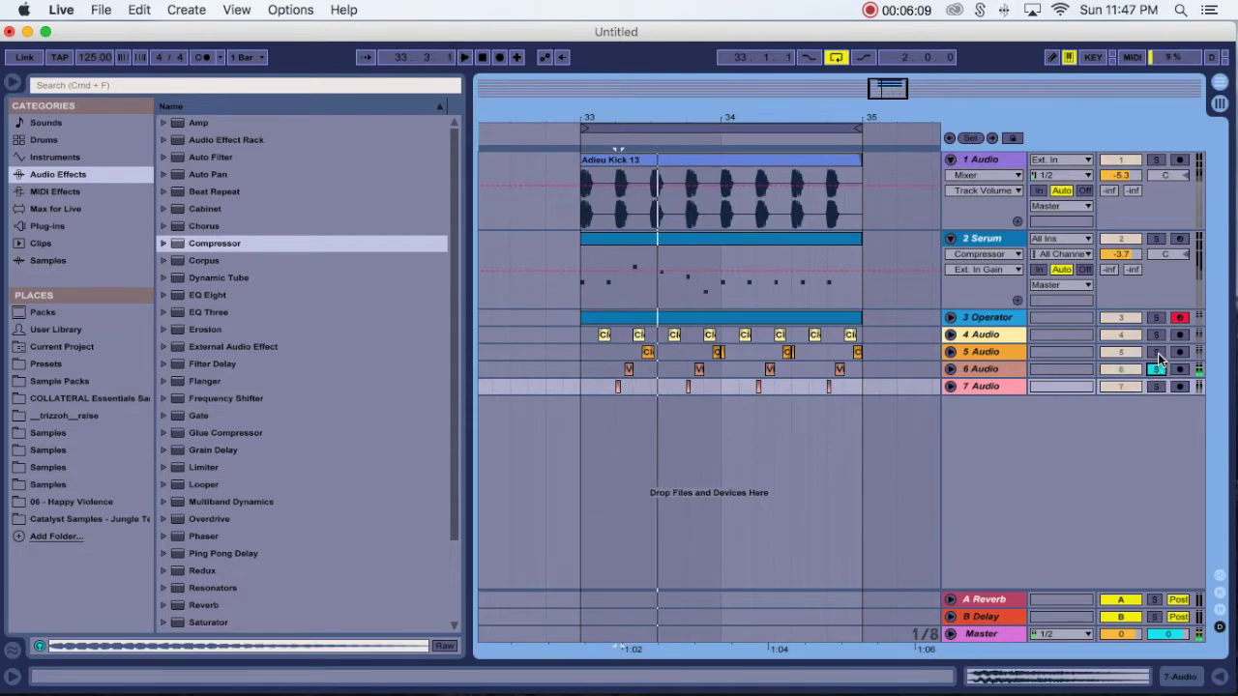
key(space)
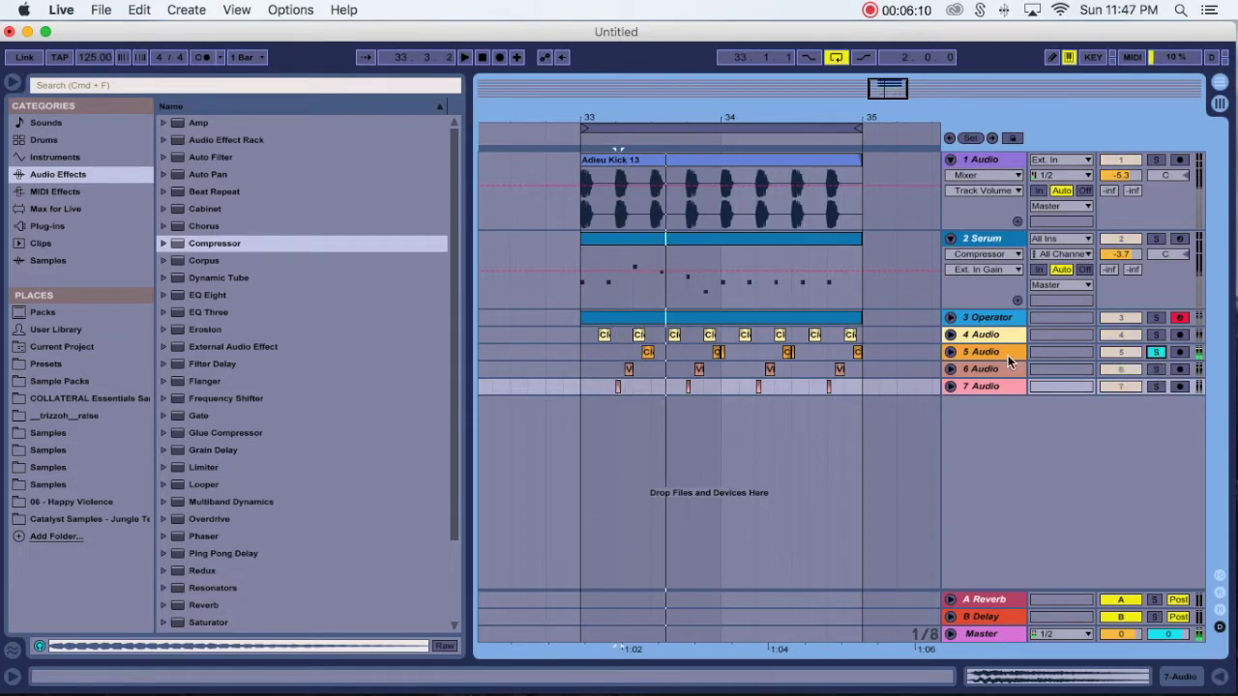
click(950, 352)
click(1168, 367)
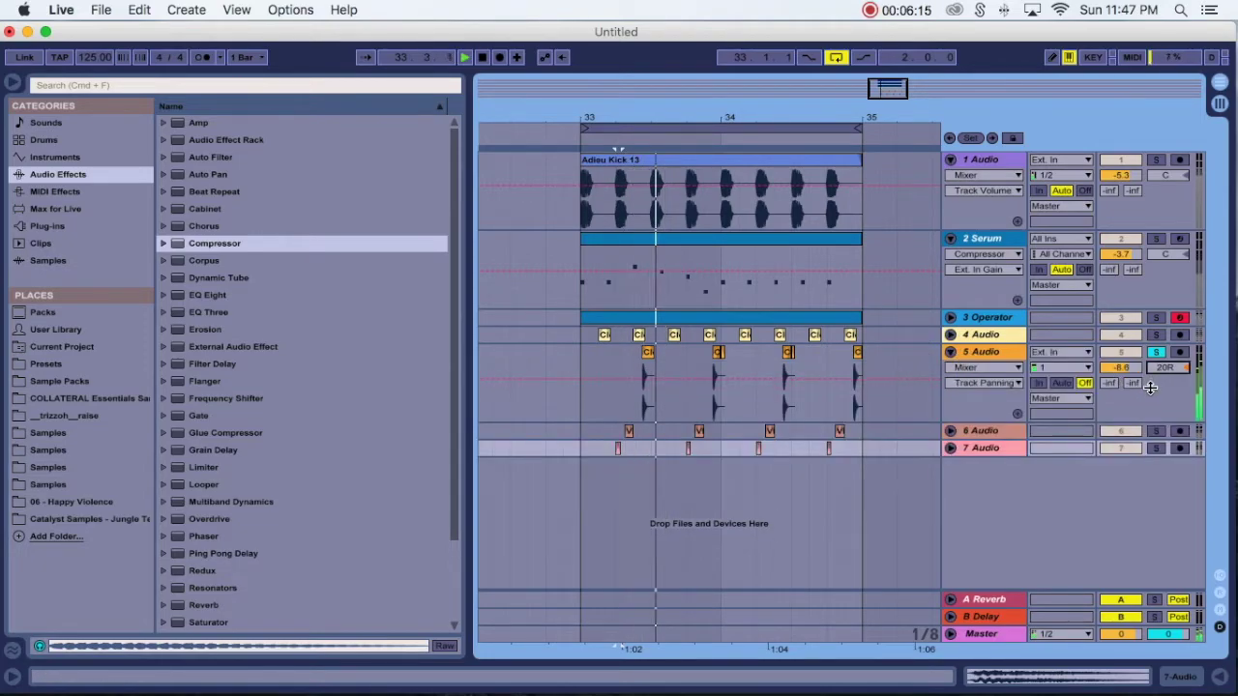
Step: Unfold and solo the 6 Audio track and set its panning to 25L
click(950, 431)
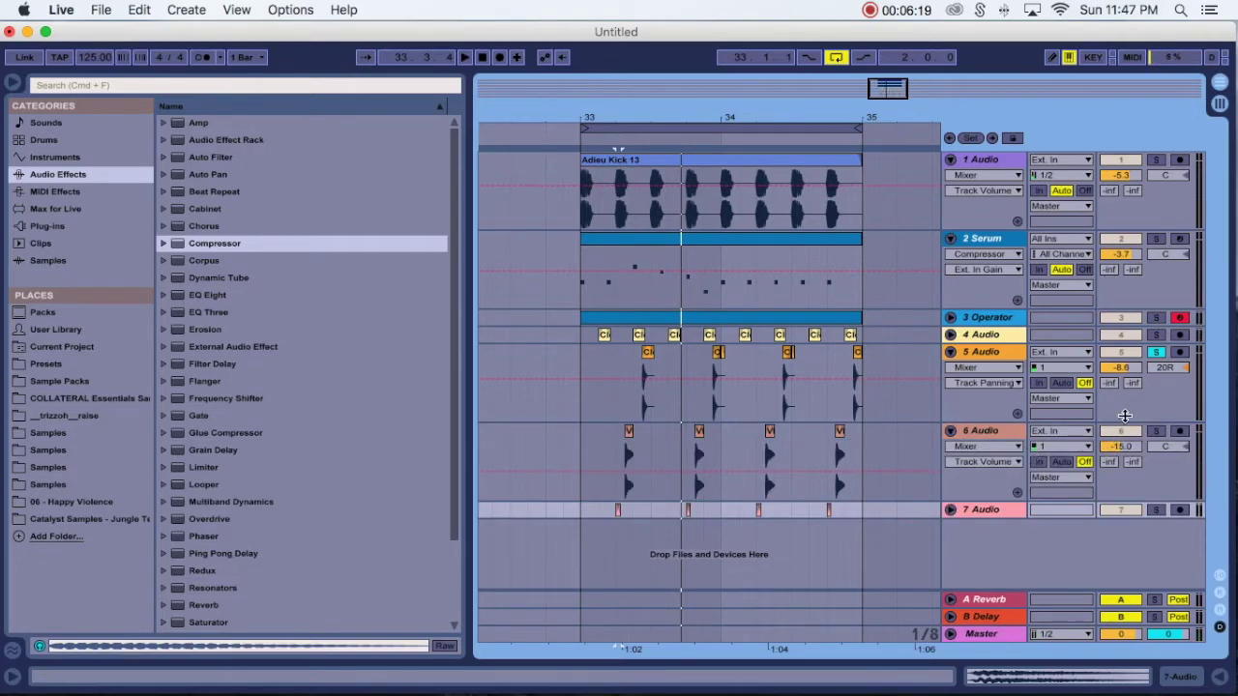
click(1156, 431)
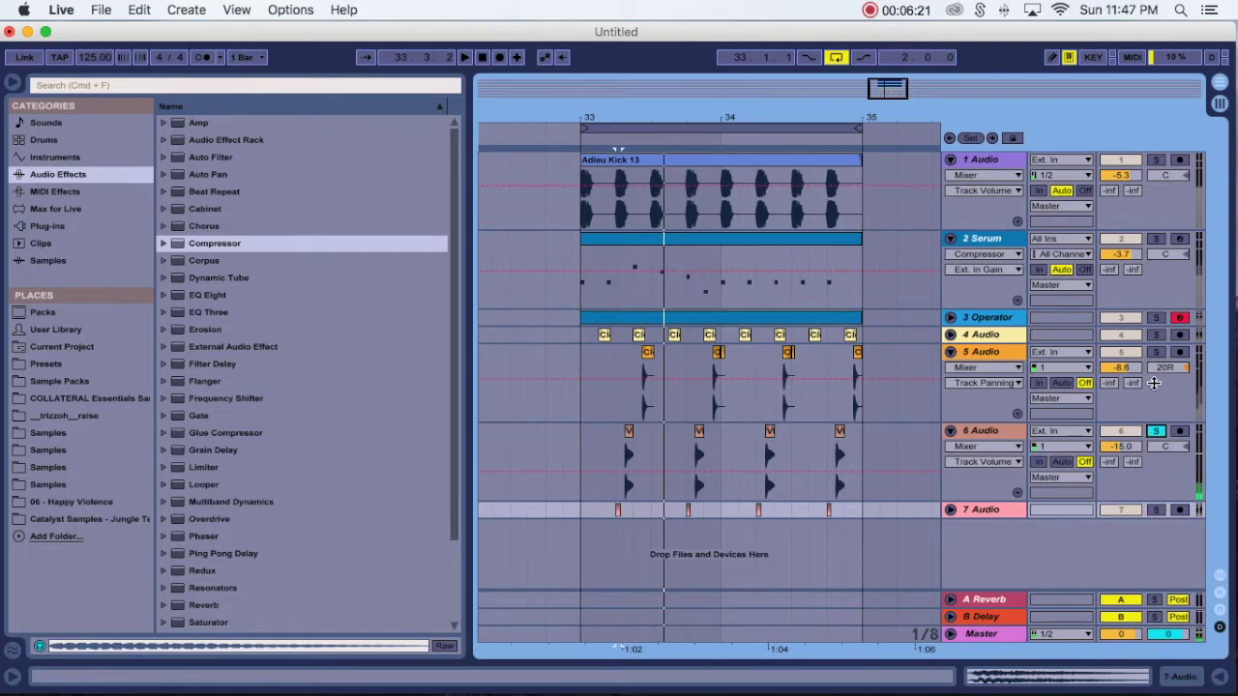
drag(1158, 449, 1158, 454)
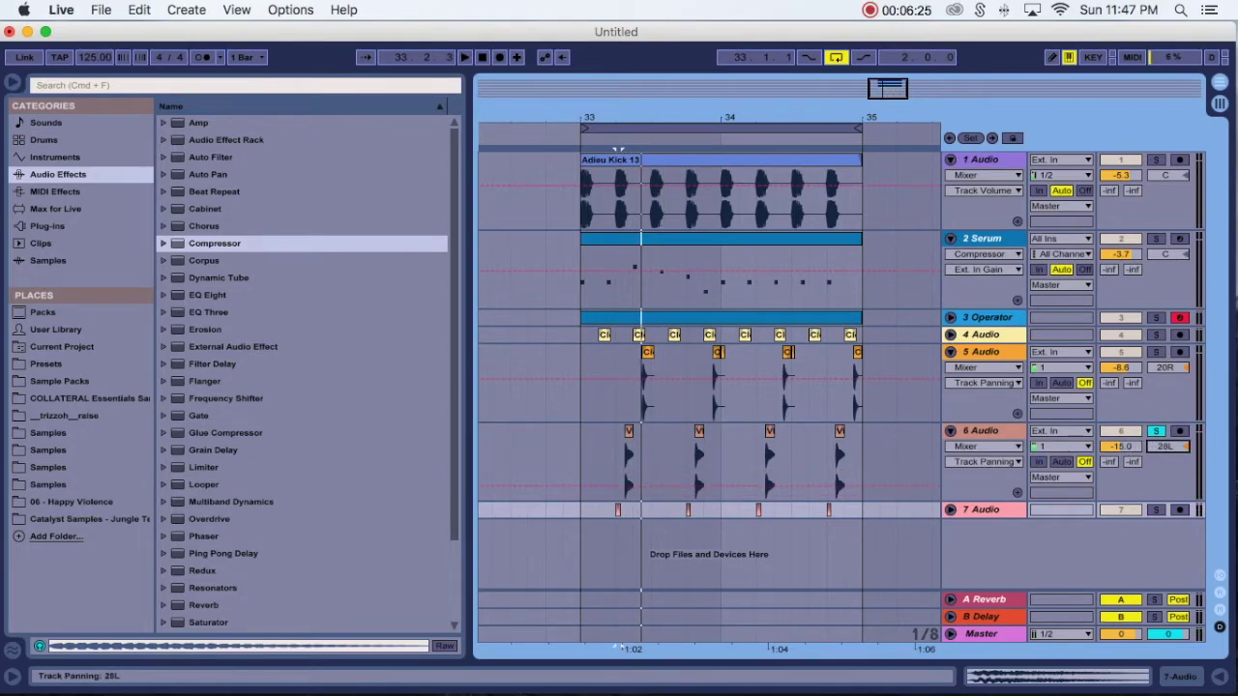
Step: Fold the 5 Audio and 6 Audio tracks and turn off the solo on 6 Audio
click(951, 353)
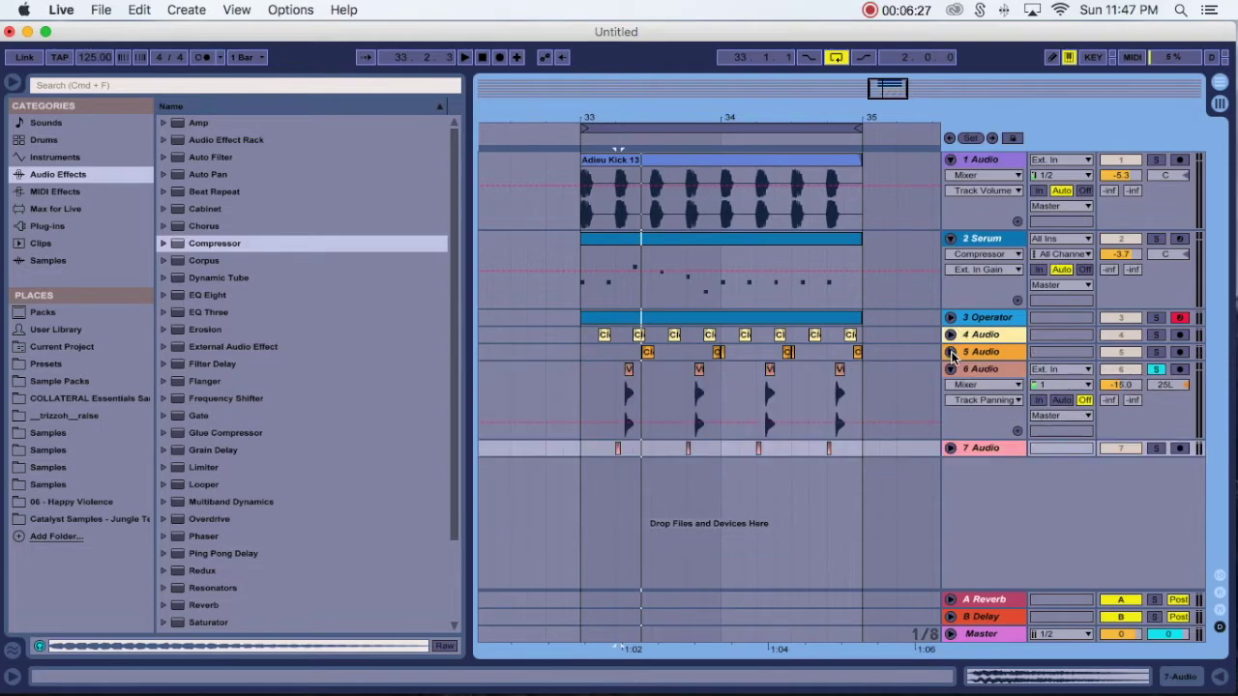
click(949, 371)
click(1155, 369)
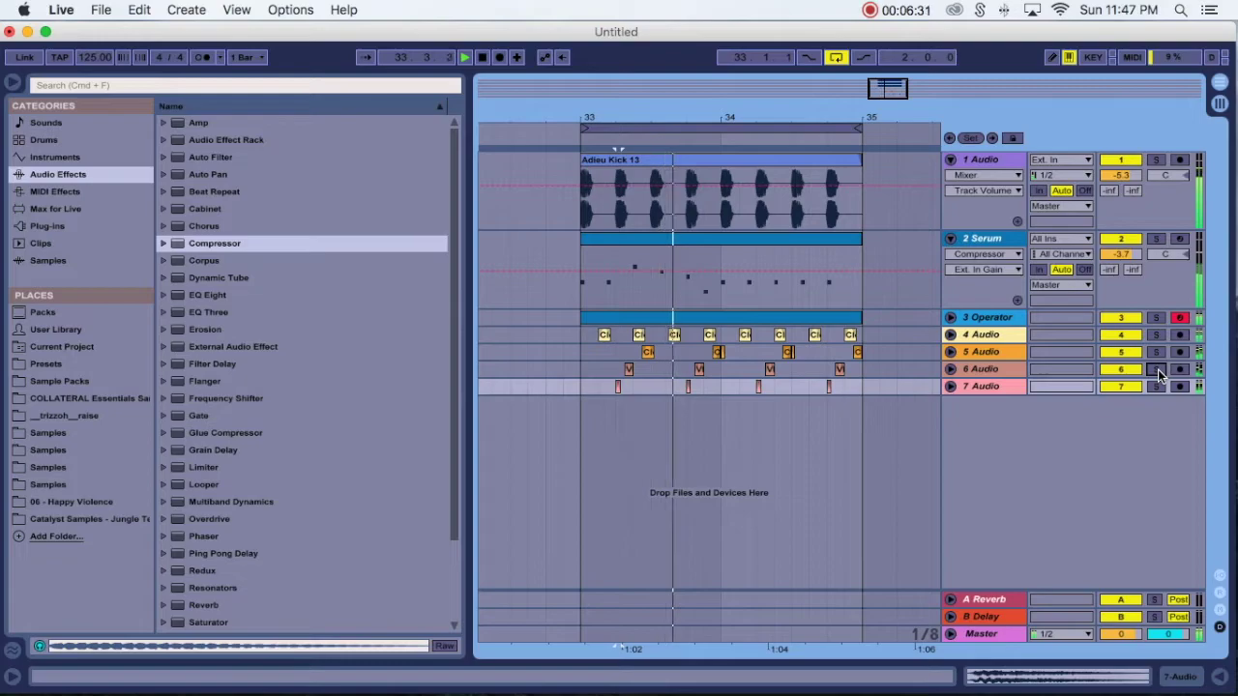
Step: Preview the white noise samples in the Presets folder and place White_Noise_1_128.wav on a new audio track at bar 33
click(46, 366)
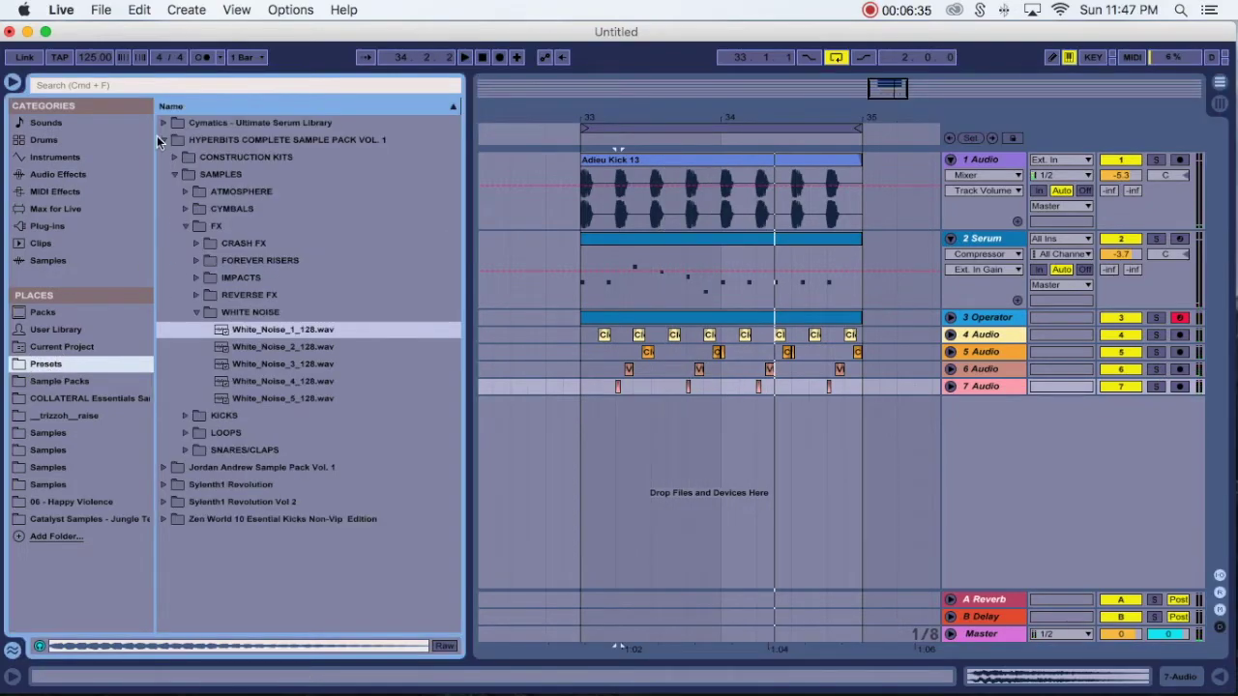
click(261, 330)
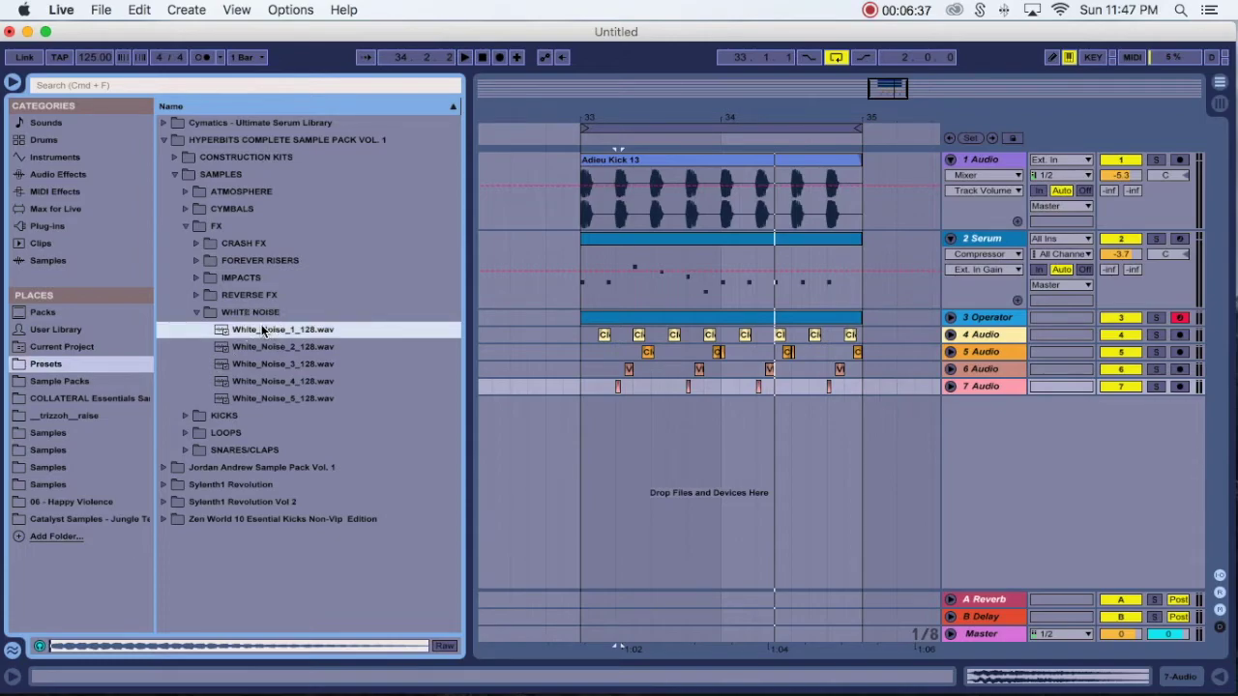
click(267, 346)
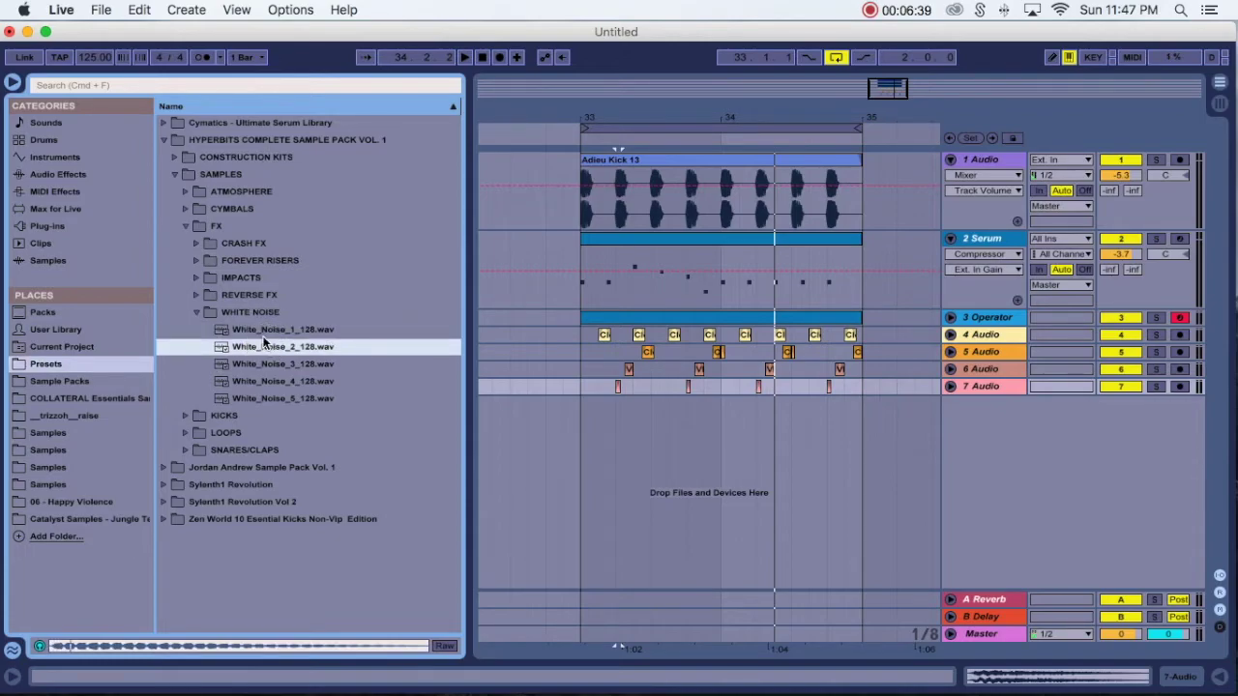
drag(260, 330, 582, 406)
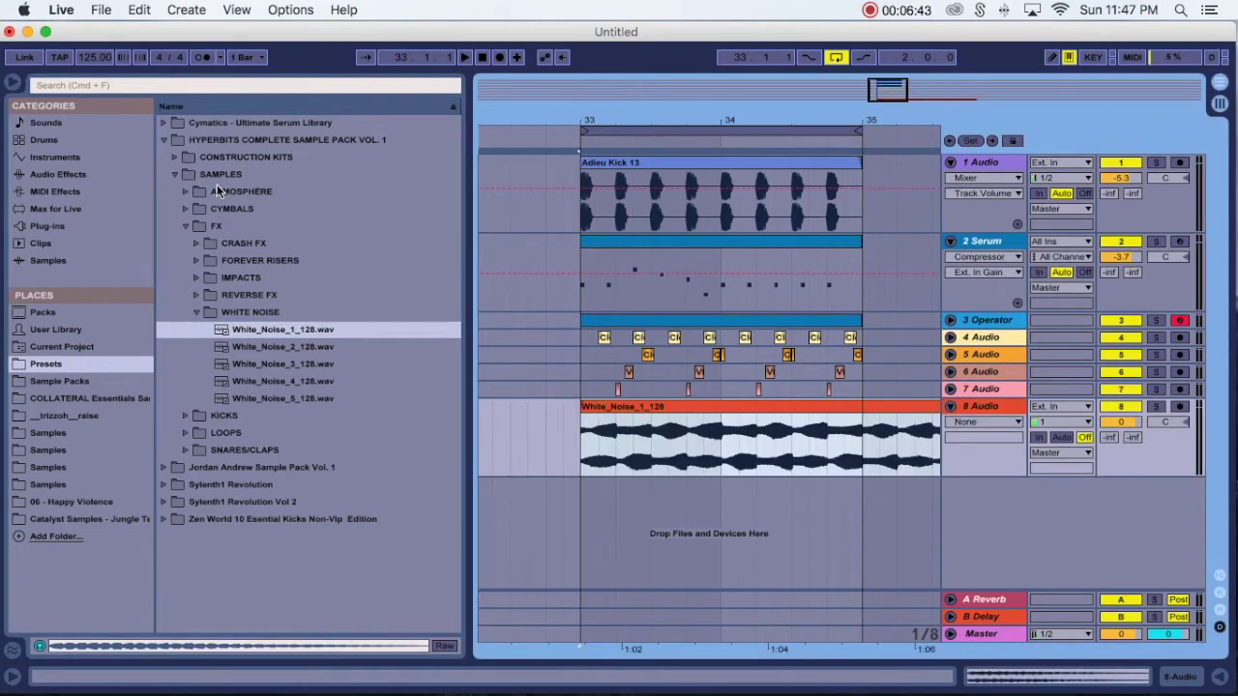
Step: Collapse the HYPERBITS sample pack folder and hide the browser
click(163, 139)
drag(577, 122, 577, 108)
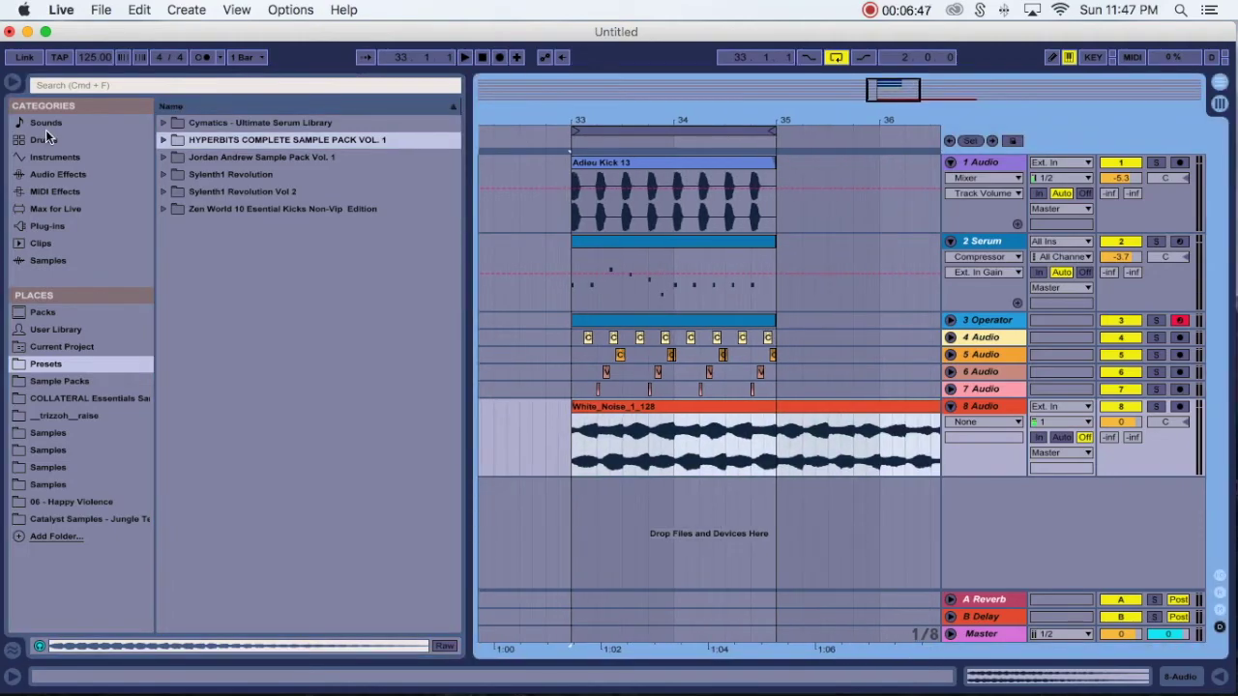
click(5, 73)
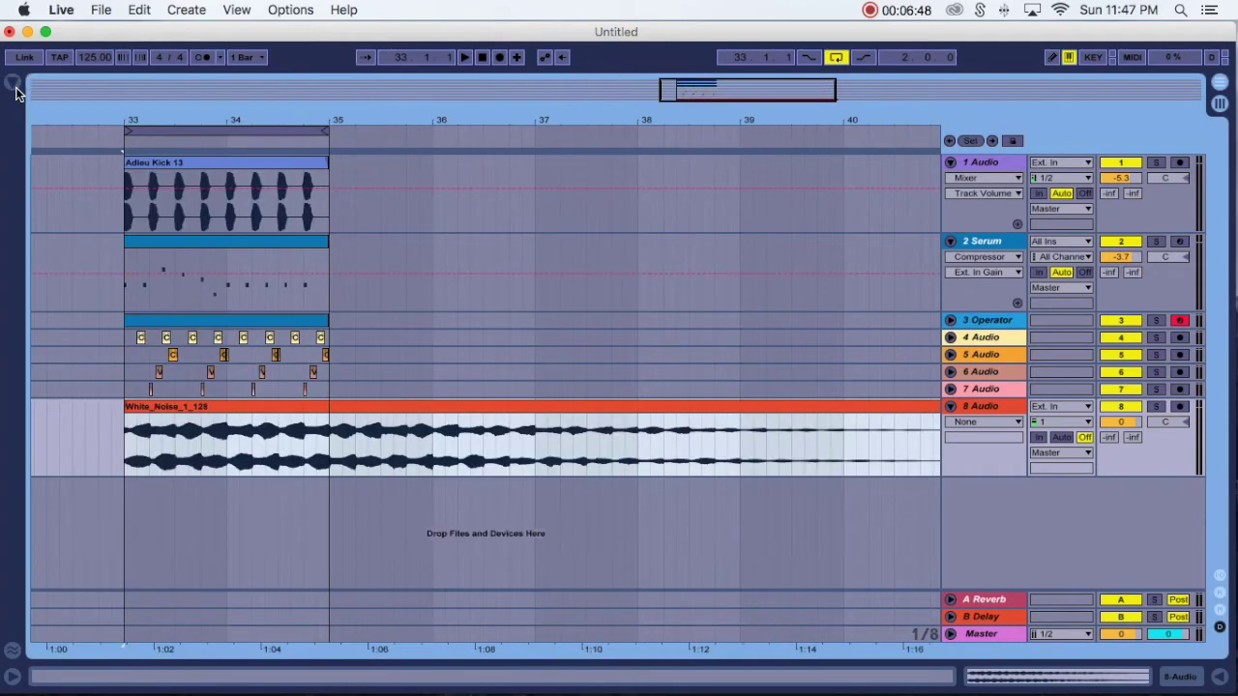
Step: Split the white noise clip just after bar 35, delete the remainder and trim the clip's end to bar 35
click(339, 443)
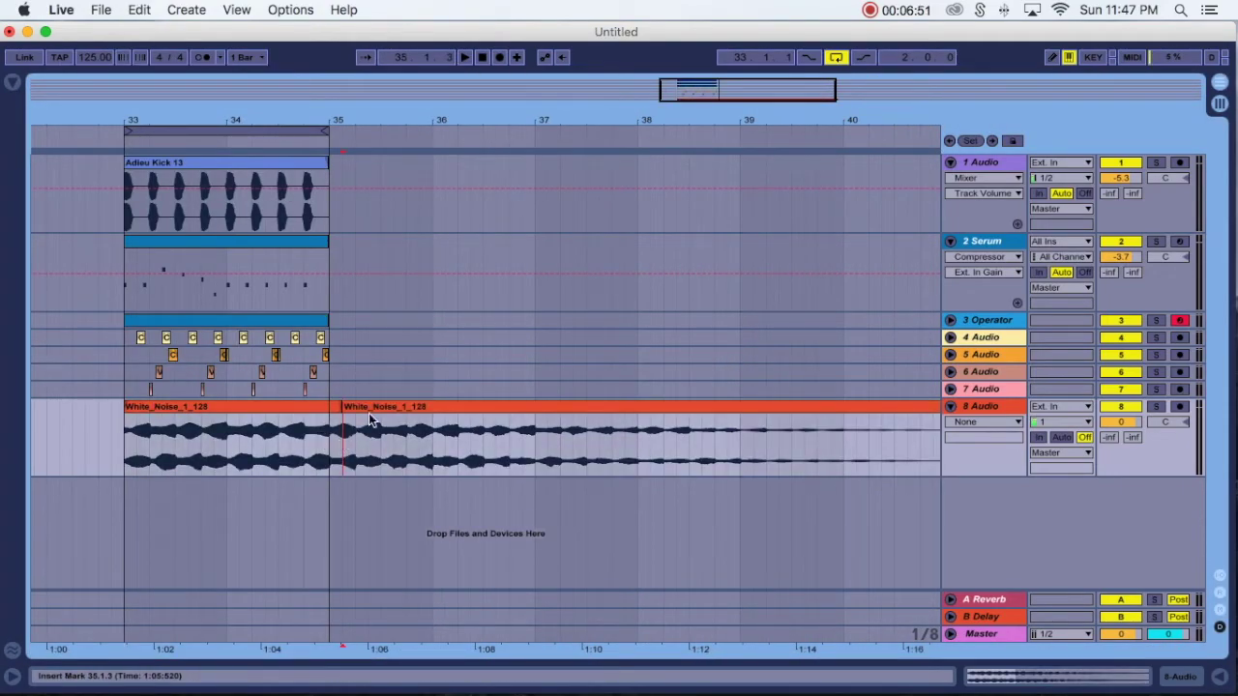
click(396, 409)
key(Delete)
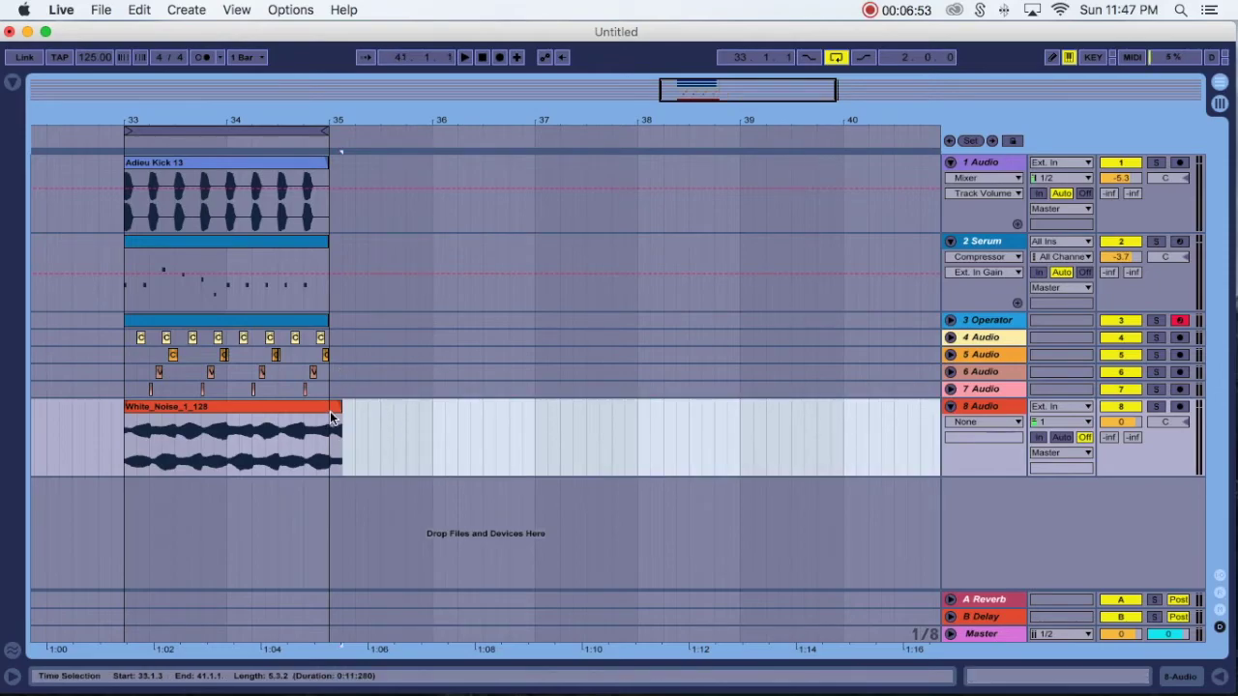
drag(340, 411, 329, 409)
Step: Play the loop and lower the white noise track's volume to -9.7 dB
scroll(75, 438, left, 5)
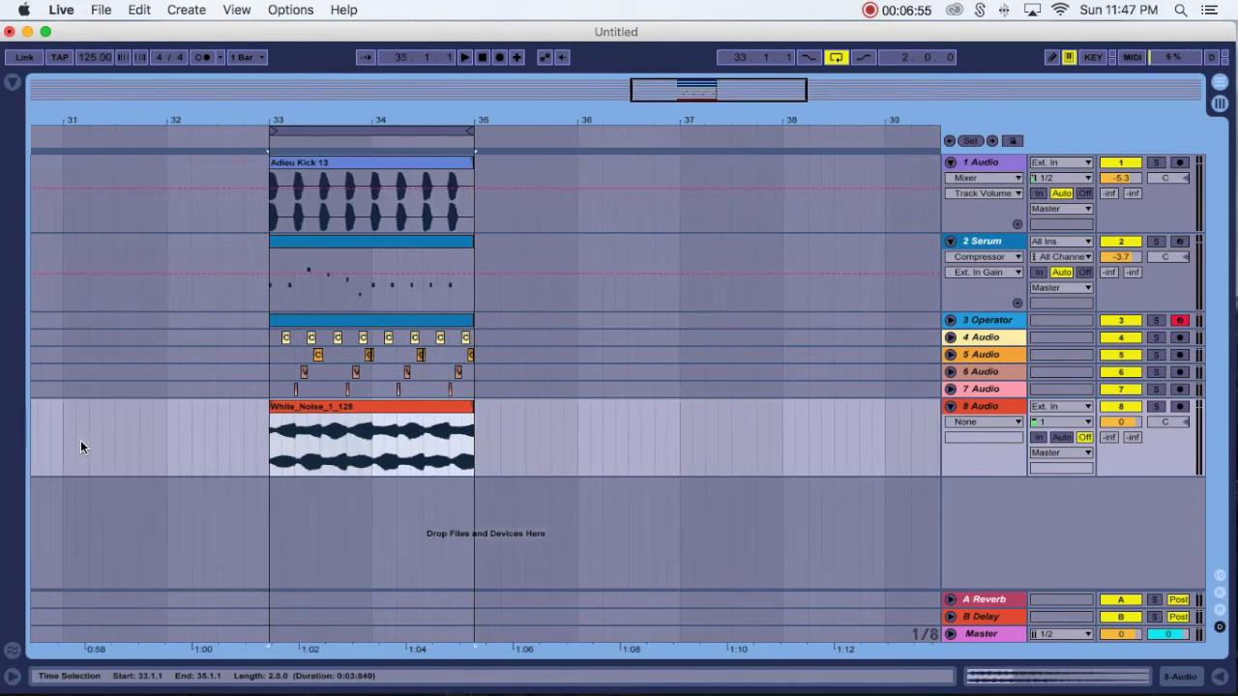
click(255, 432)
key(space)
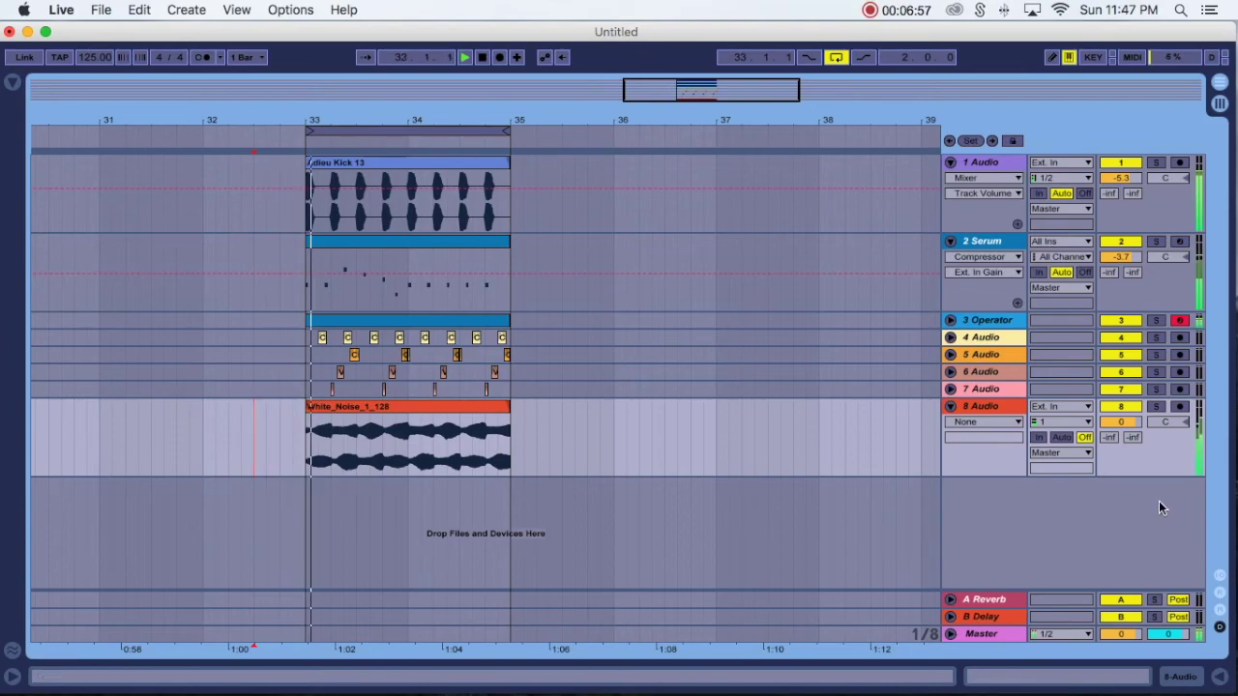
drag(1121, 422, 1120, 440)
key(space)
Step: Show the browser's audio effects, add an EQ Eight to the white noise track and play the loop
click(12, 82)
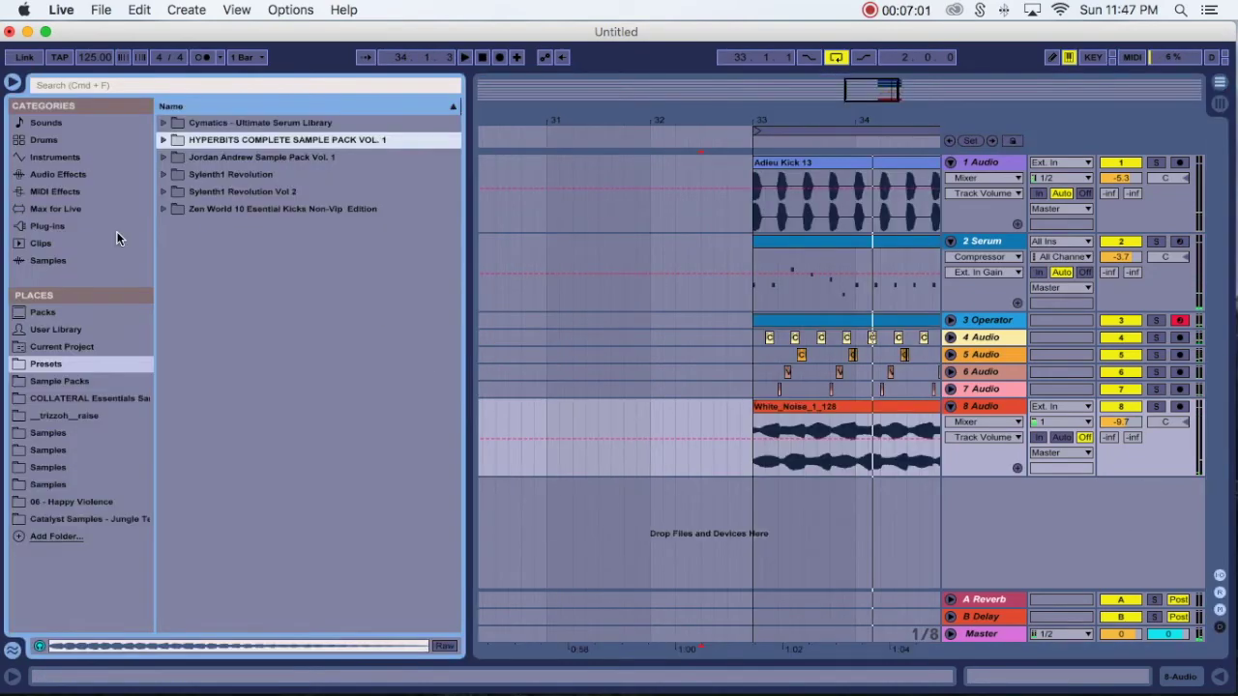
click(58, 160)
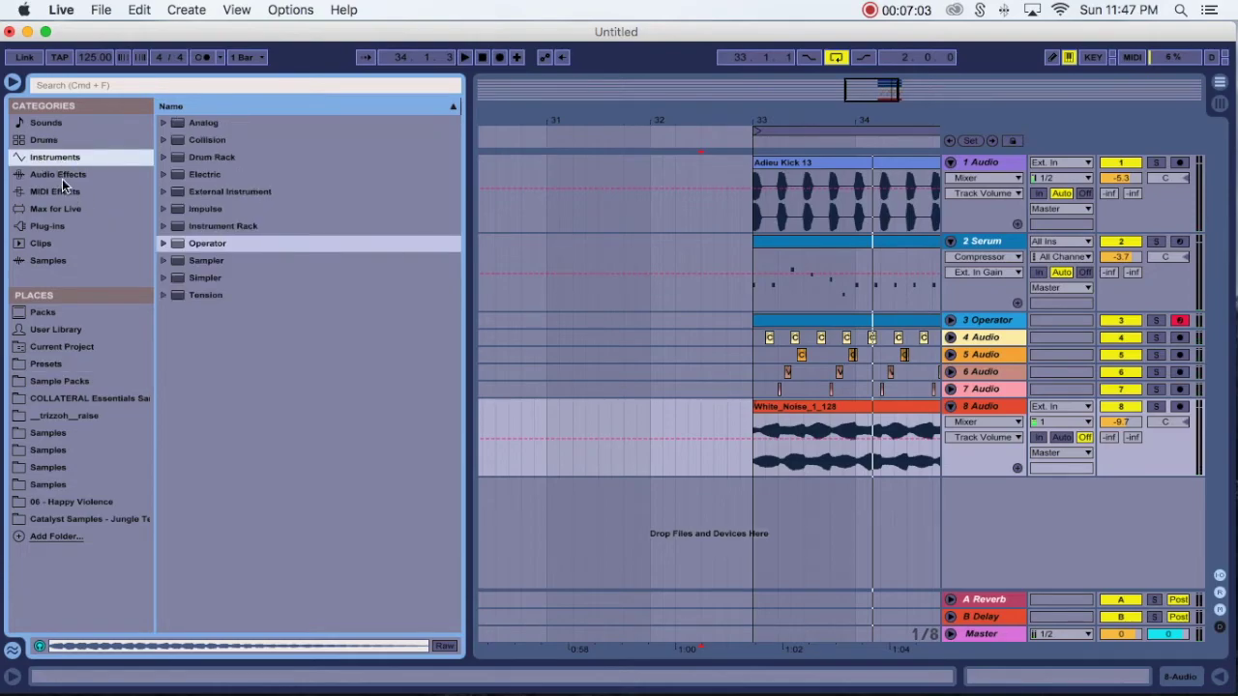
click(60, 178)
drag(180, 294, 958, 454)
key(space)
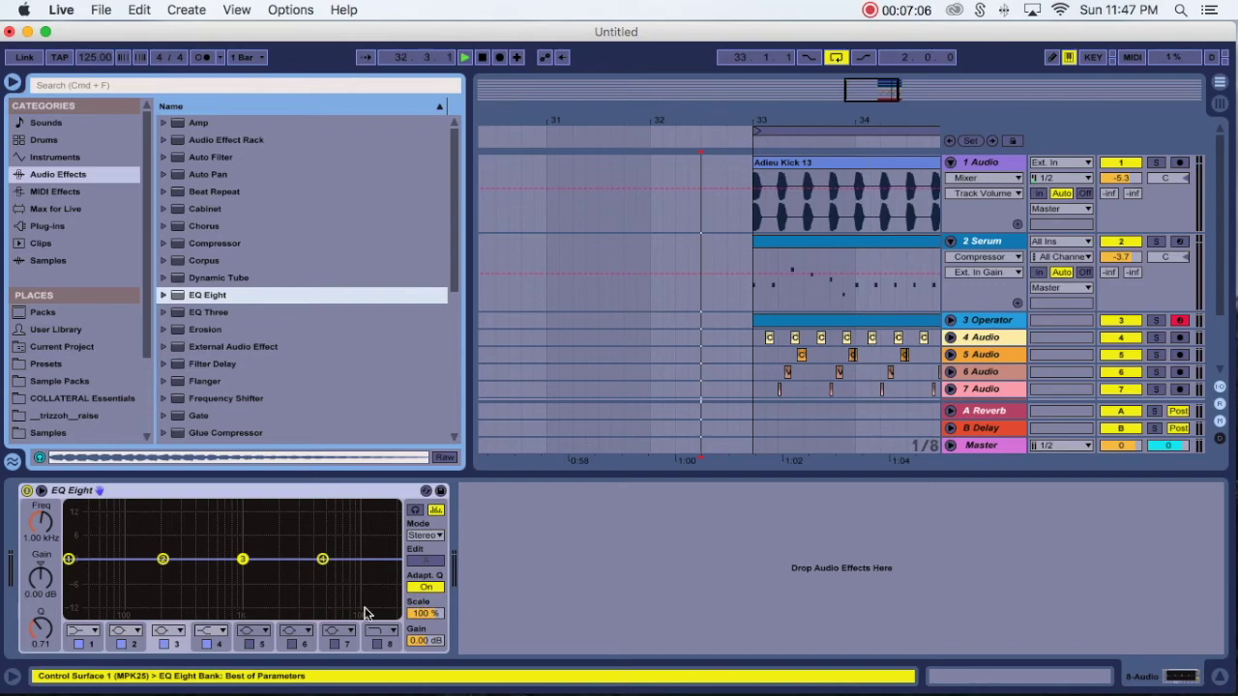
Step: Change the first EQ Eight band to a low cut and raise its cutoff frequency on the white noise track
key(space)
click(88, 630)
click(78, 534)
drag(34, 534, 34, 484)
Step: During playback, set the EQ's fourth band, the high shelf, to -2.60 dB at 5.49 kHz with a Q of 4.62
key(space)
mouse_move(323, 560)
mouse_down()
mouse_move(290, 572)
mouse_move(327, 568)
mouse_up()
drag(42, 630, 43, 583)
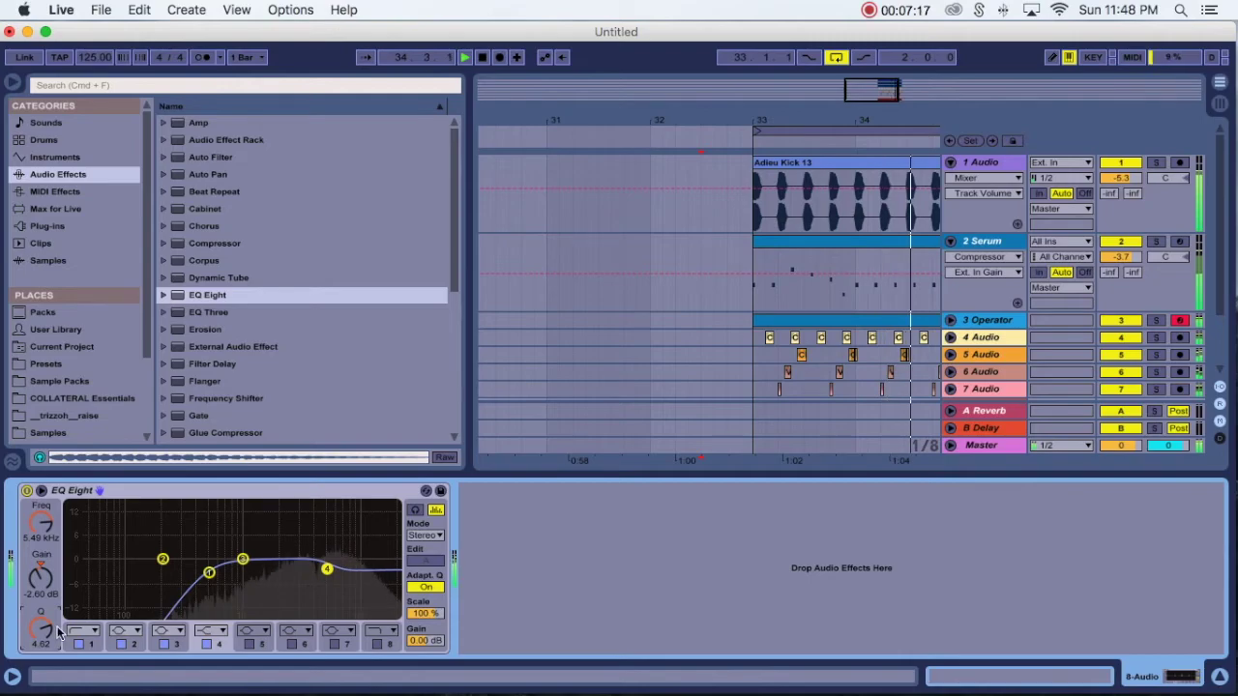
Step: Hide the device view and lower the white noise track's volume to -15.9 dB
click(1219, 676)
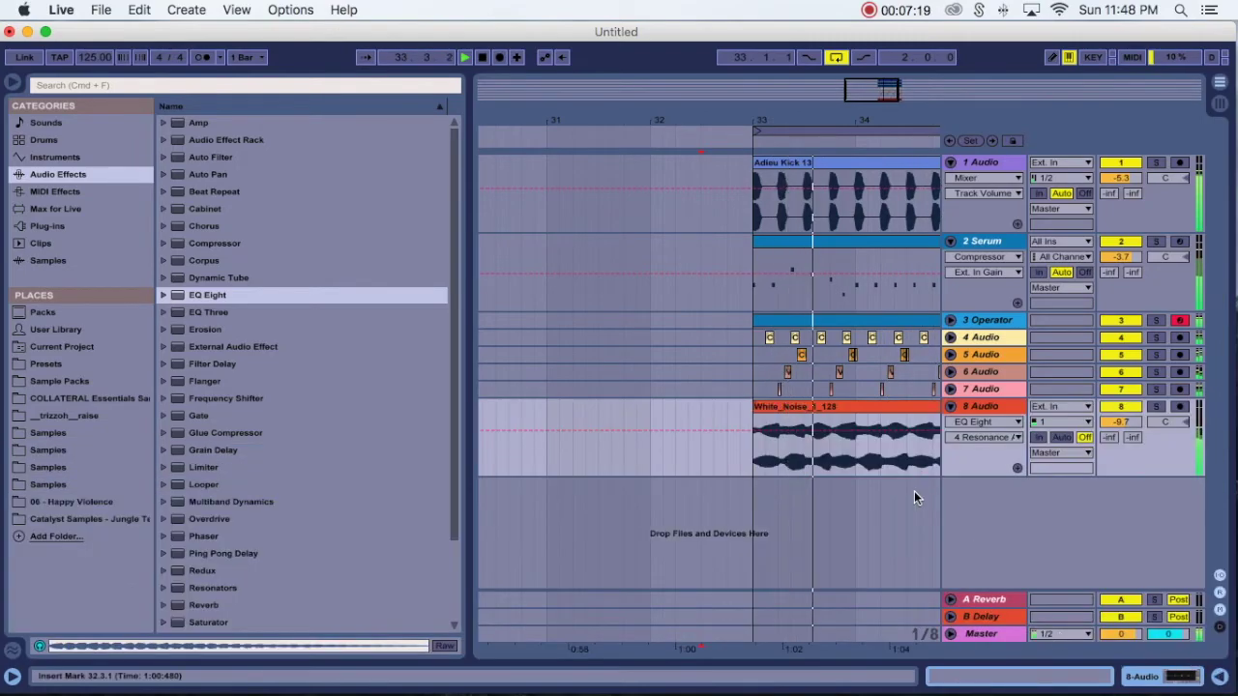
scroll(926, 488, right, 5)
drag(1114, 423, 1113, 445)
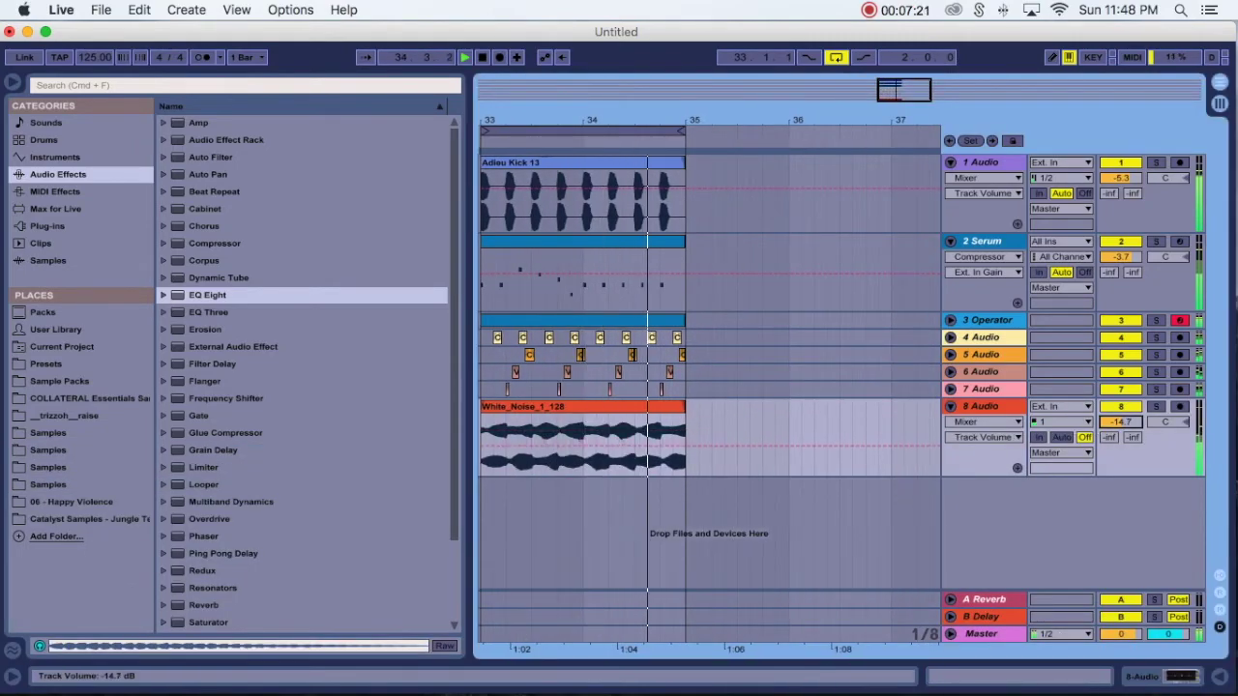
scroll(756, 473, left, 5)
scroll(756, 473, right, 3)
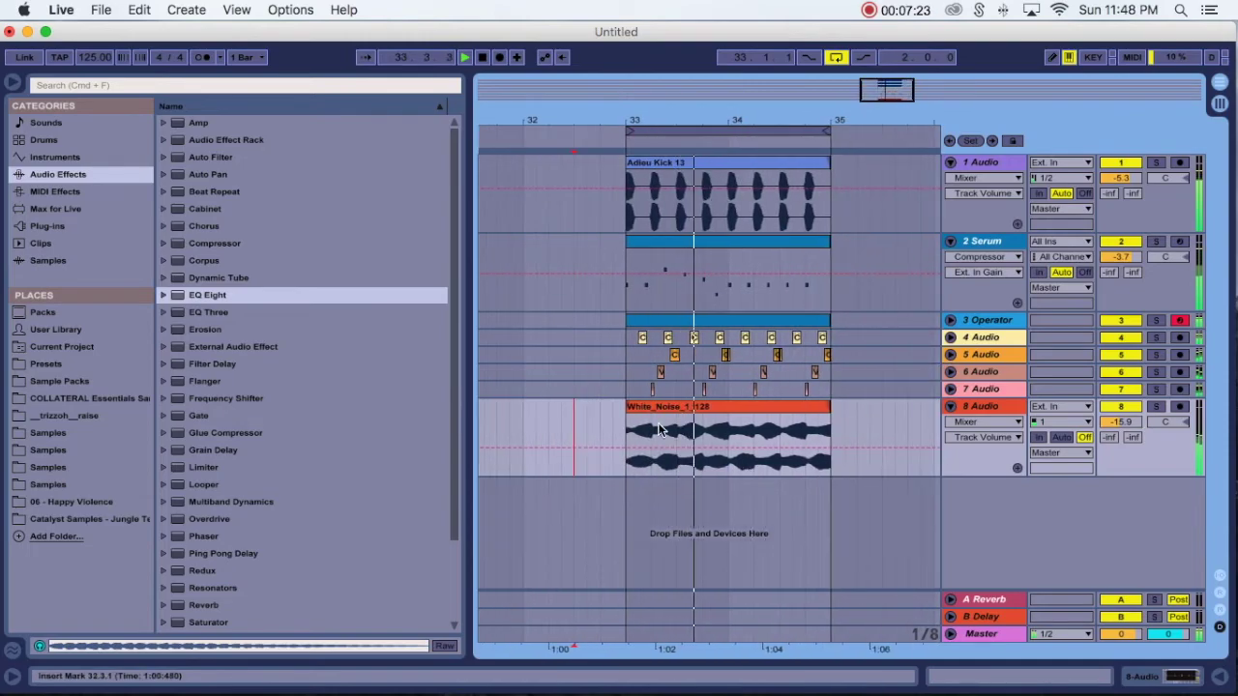
Step: Hide the browser to widen the arrangement
click(553, 389)
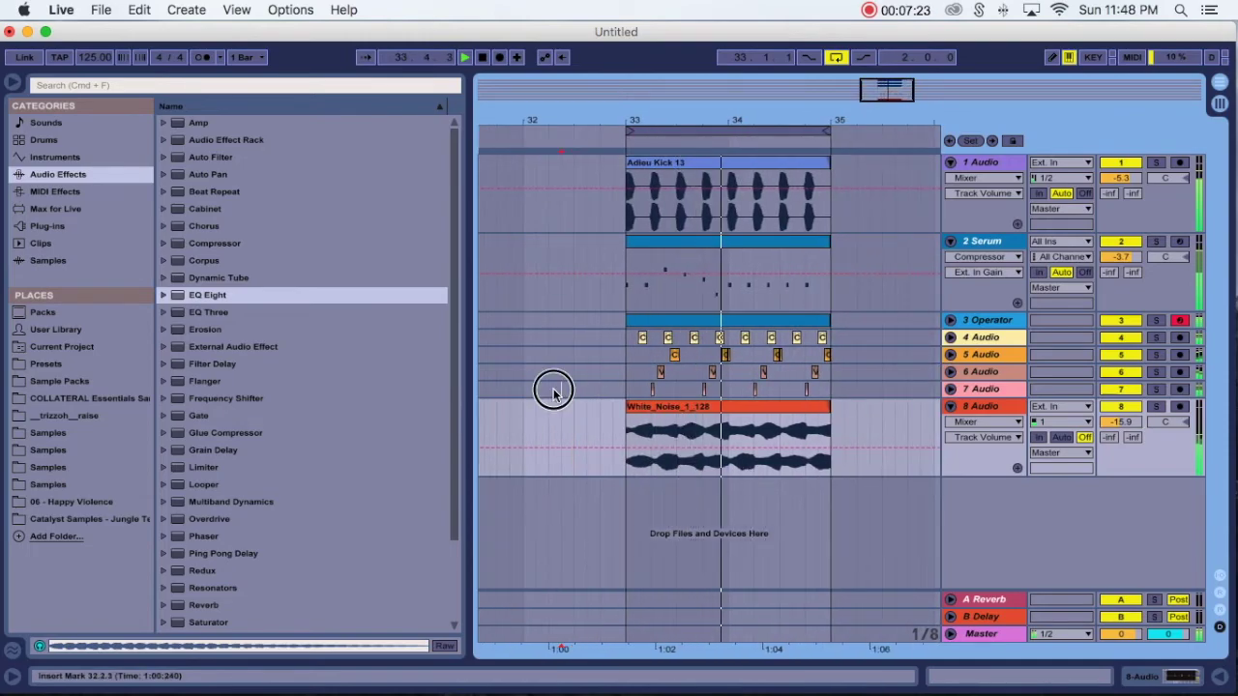
click(14, 83)
scroll(300, 192, left, 2)
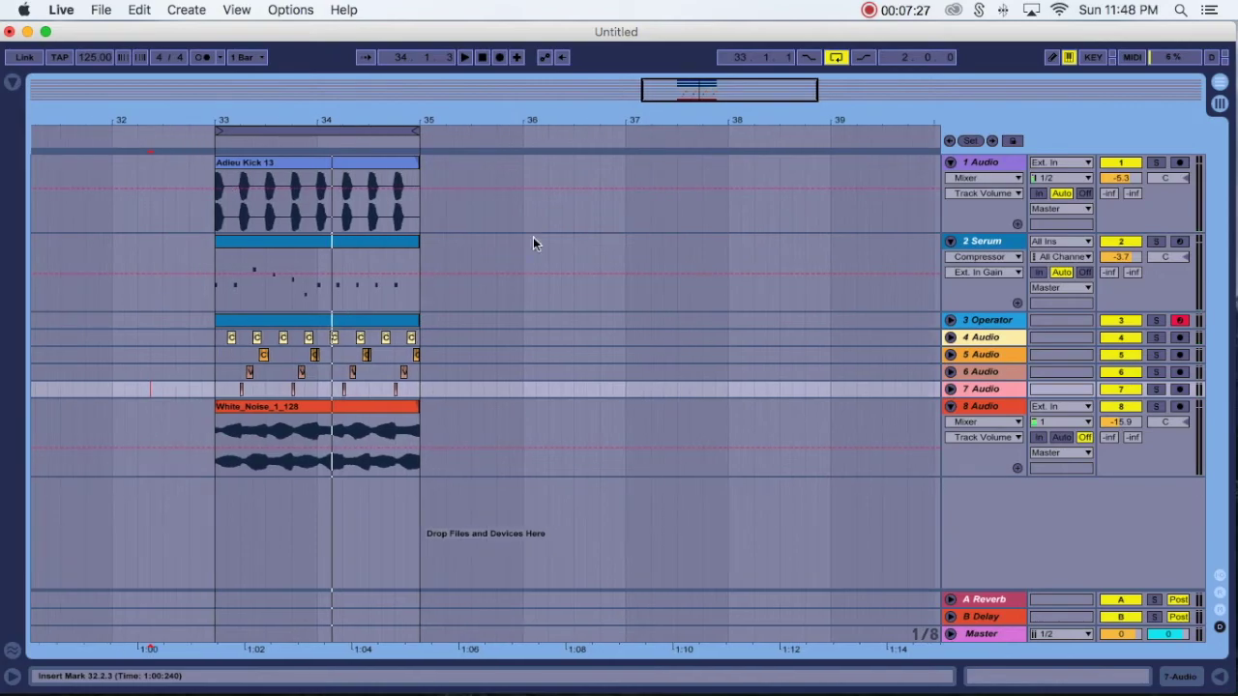
Step: Collapse the Serum and kick tracks and play the arrangement from just before bar 33
click(951, 241)
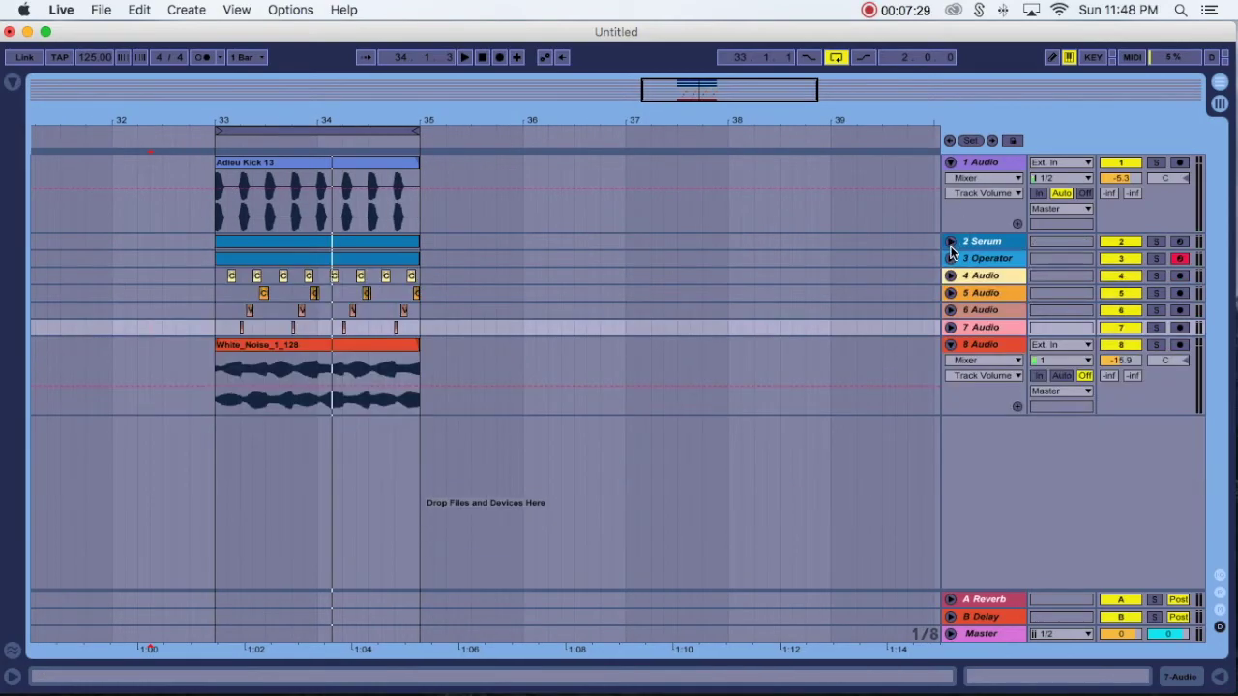
click(950, 162)
click(152, 318)
key(space)
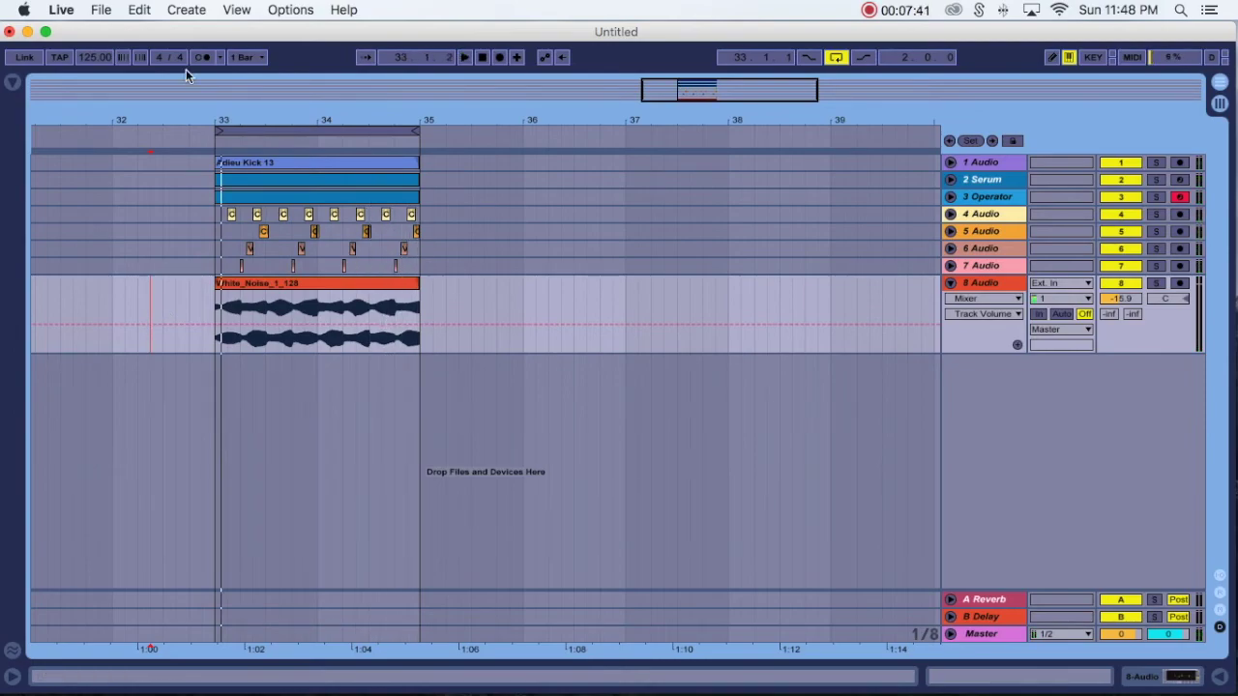
drag(260, 112, 297, 113)
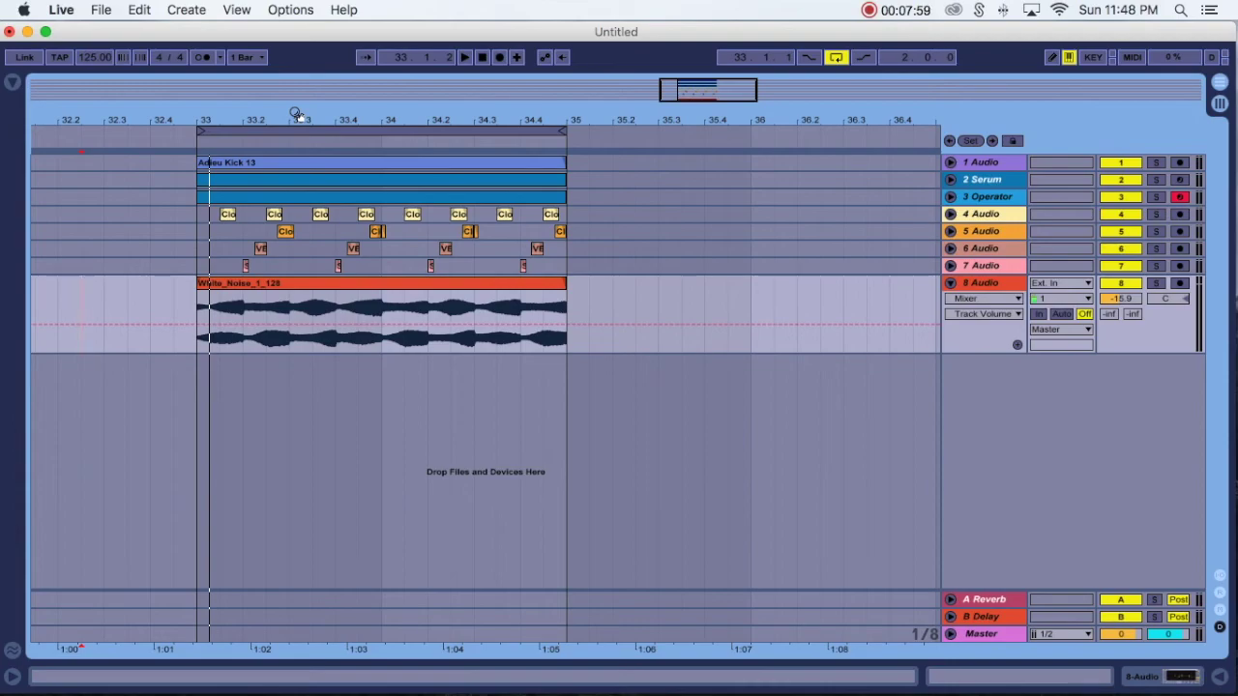
drag(342, 120, 342, 82)
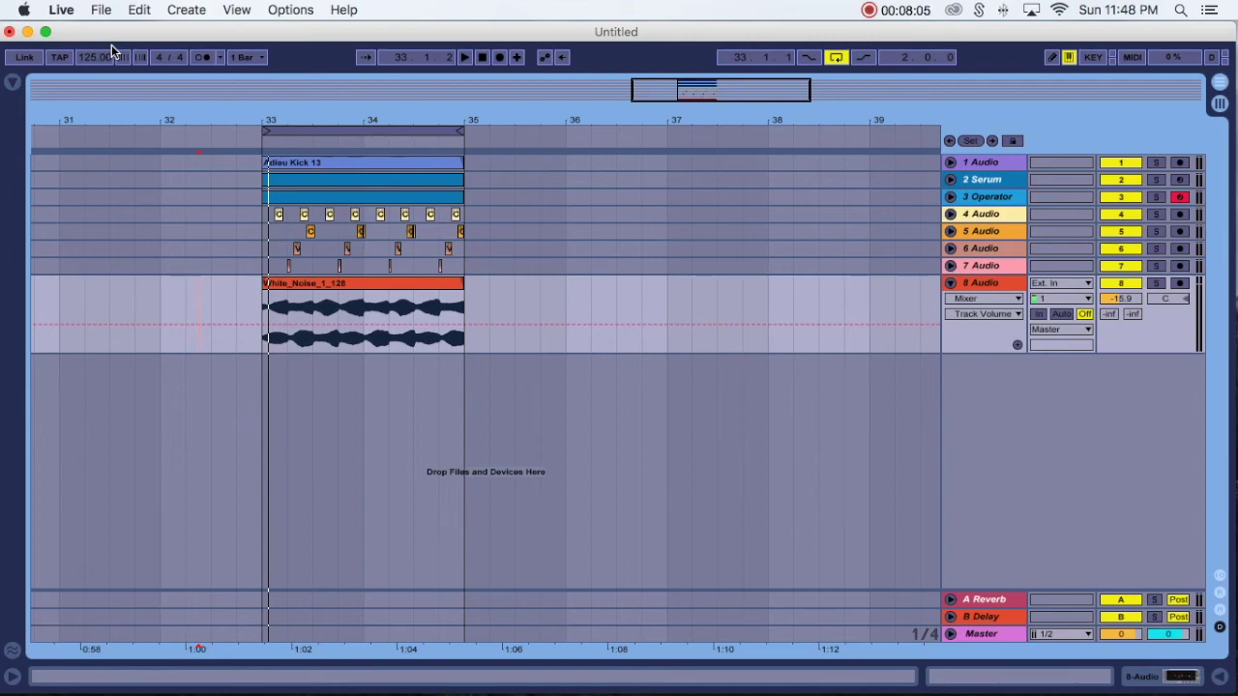
Step: Show the browser's audio effects again and select Auto Pan for the white noise track
click(12, 82)
click(44, 158)
click(58, 176)
click(217, 176)
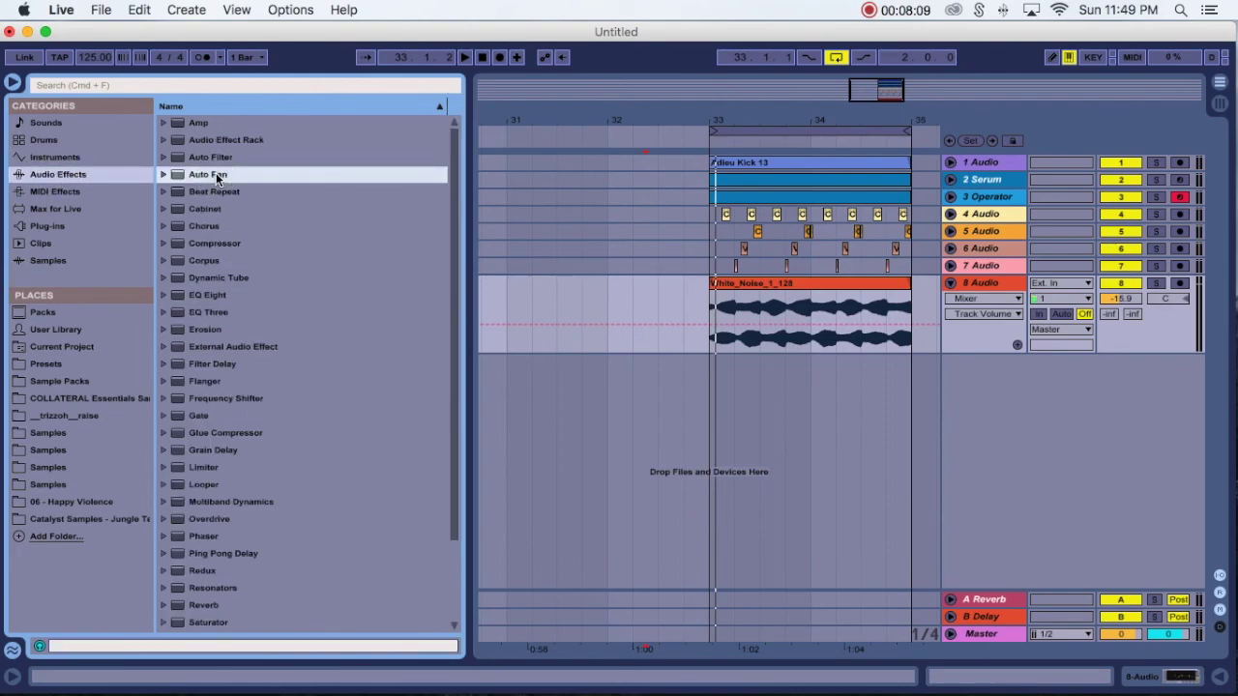